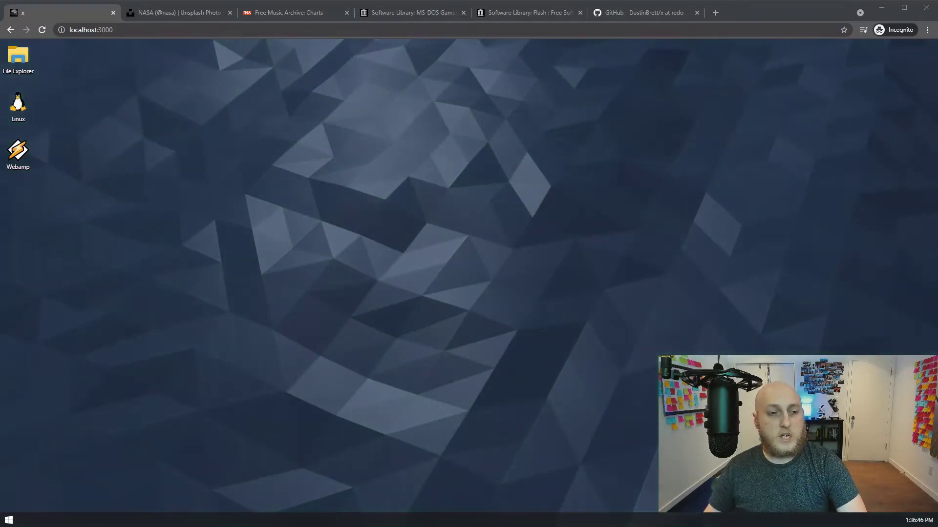
Step: Download the nebula photo from NASA's Unsplash profile, then go back to the daedalOS tab
{"action": "left_click", "coordinate": [104, 219]}
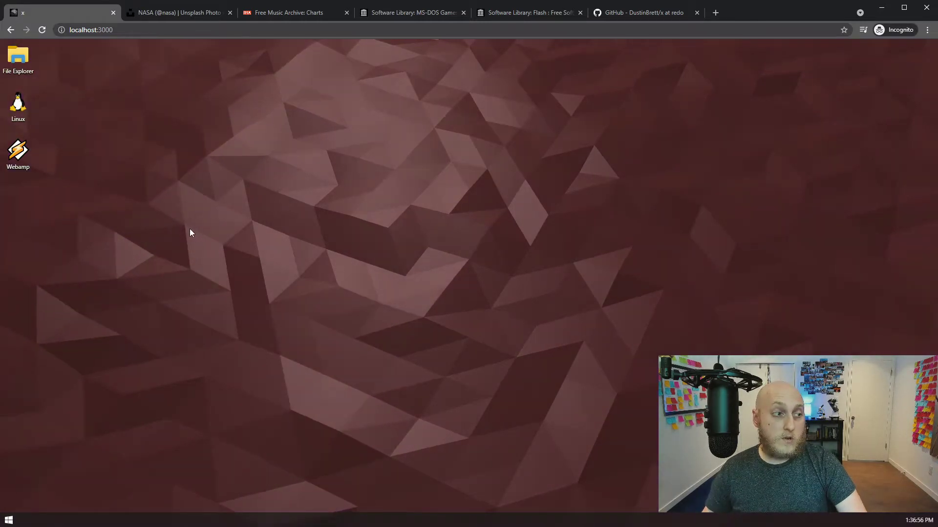
{"action": "left_click", "coordinate": [159, 14]}
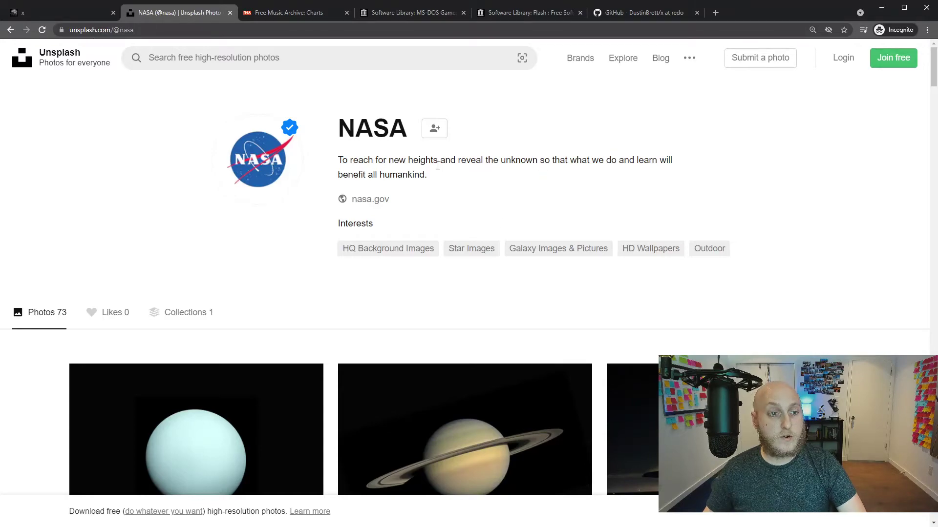
{"action": "scroll", "coordinate": [741, 266], "scroll_direction": "down", "scroll_amount": 20}
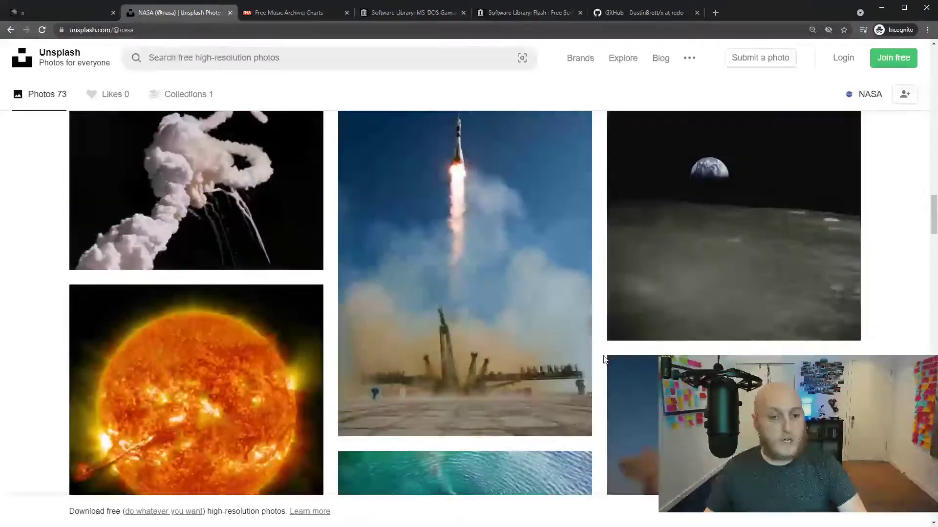
{"action": "scroll", "coordinate": [604, 359], "scroll_direction": "down", "scroll_amount": 15}
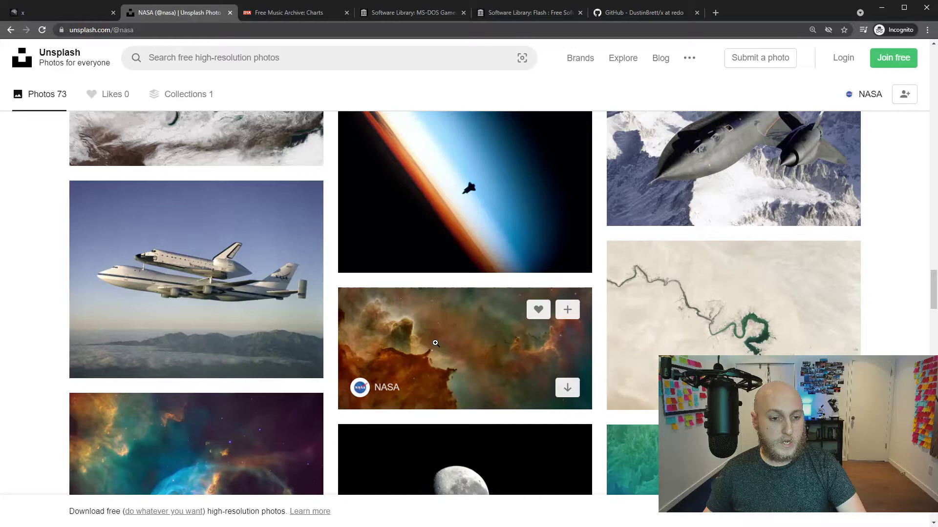
{"action": "left_click", "coordinate": [435, 344]}
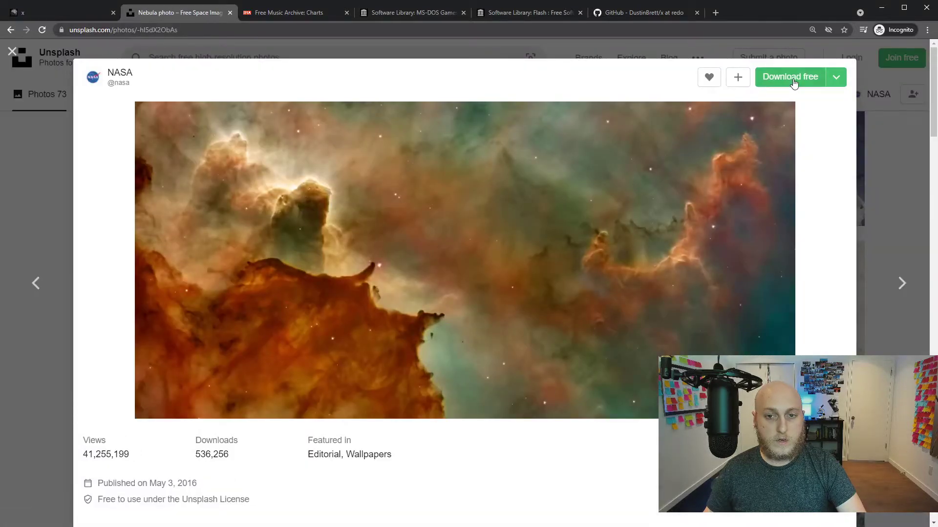
{"action": "left_click", "coordinate": [793, 80]}
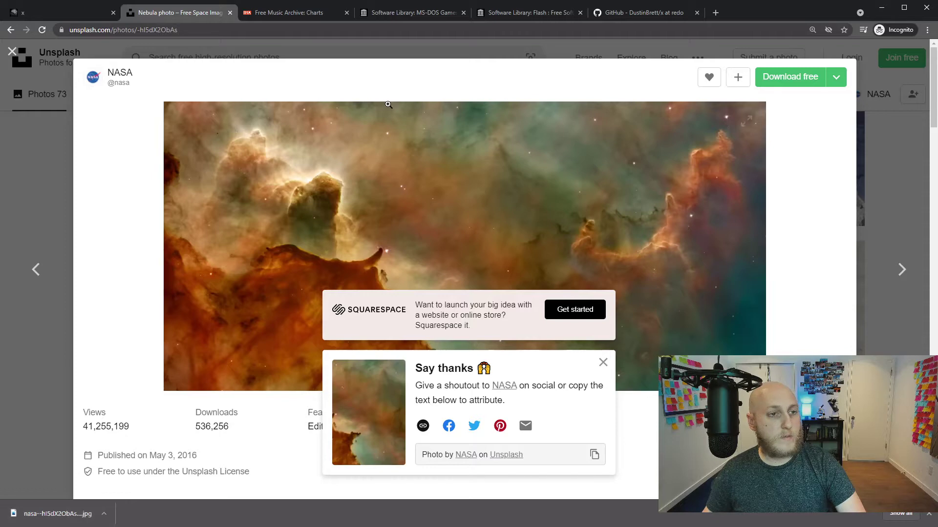
{"action": "left_click", "coordinate": [64, 14]}
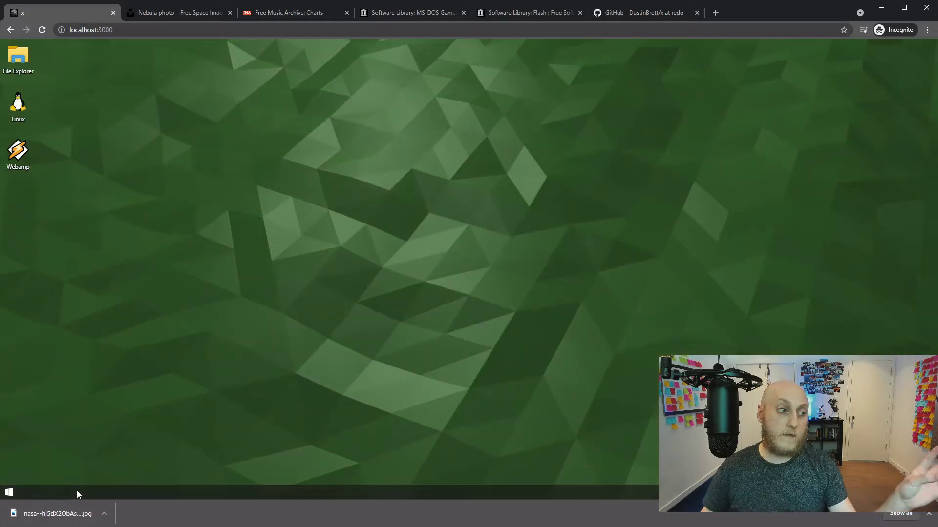
Step: Drop the downloaded nasa image onto the desktop and set it as the desktop background with Fill
{"action": "left_click_drag", "start_coordinate": [54, 513], "coordinate": [146, 295]}
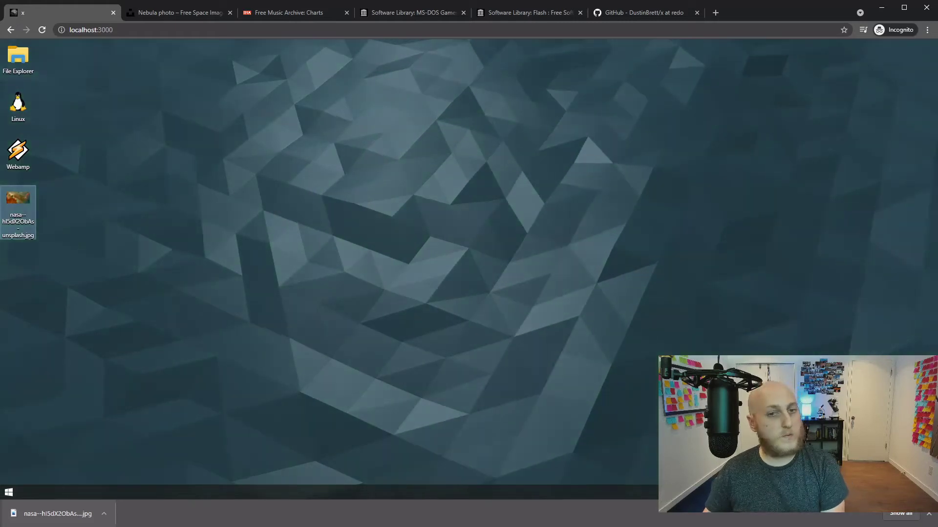
{"action": "key", "text": "alt+Tab"}
{"action": "left_click", "coordinate": [40, 222]}
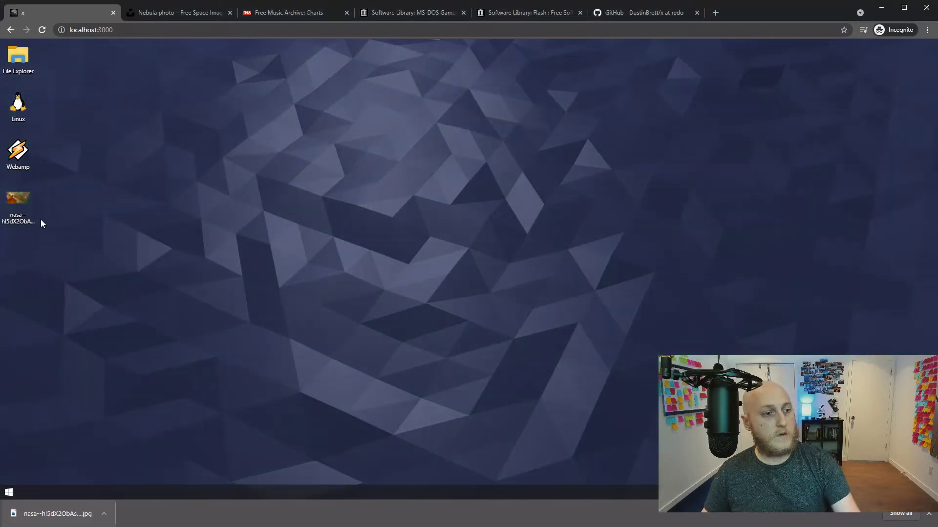
{"action": "left_click", "coordinate": [16, 200]}
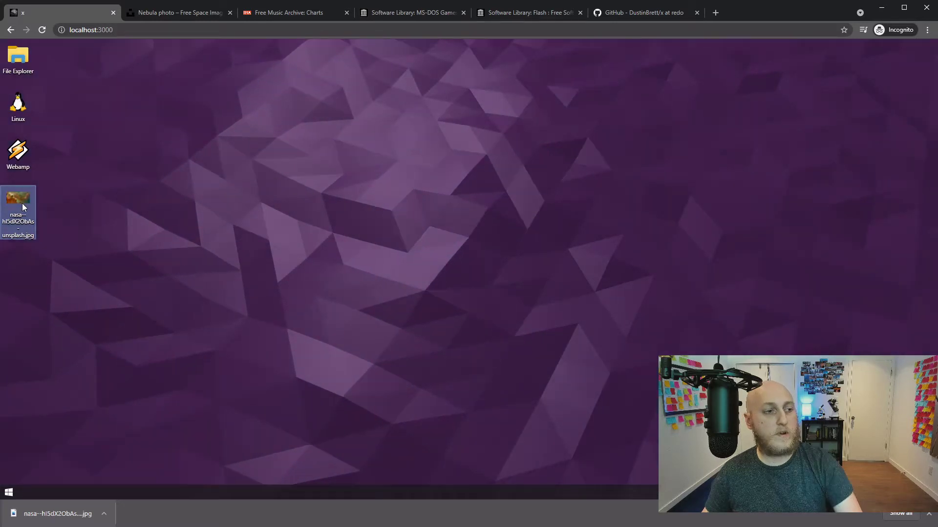
{"action": "left_click", "coordinate": [58, 234]}
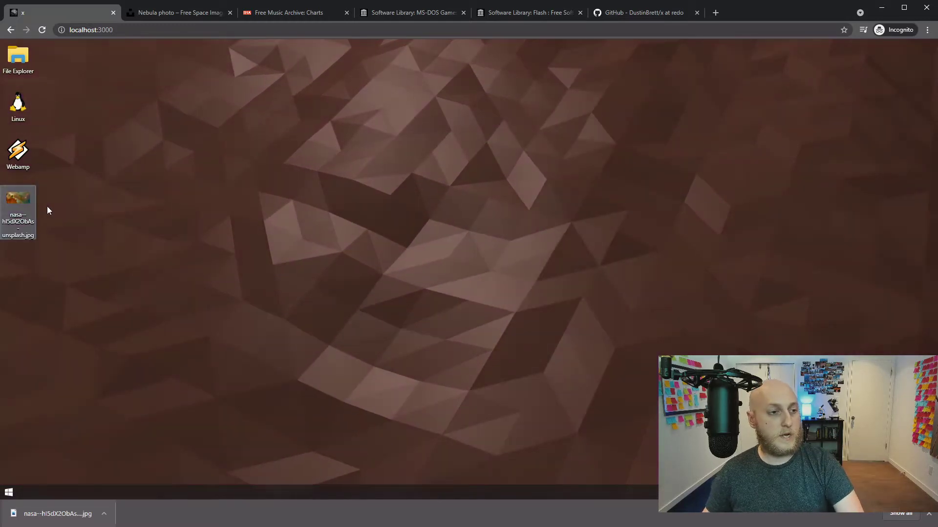
{"action": "right_click", "coordinate": [13, 199]}
{"action": "mouse_move", "coordinate": [46, 206]}
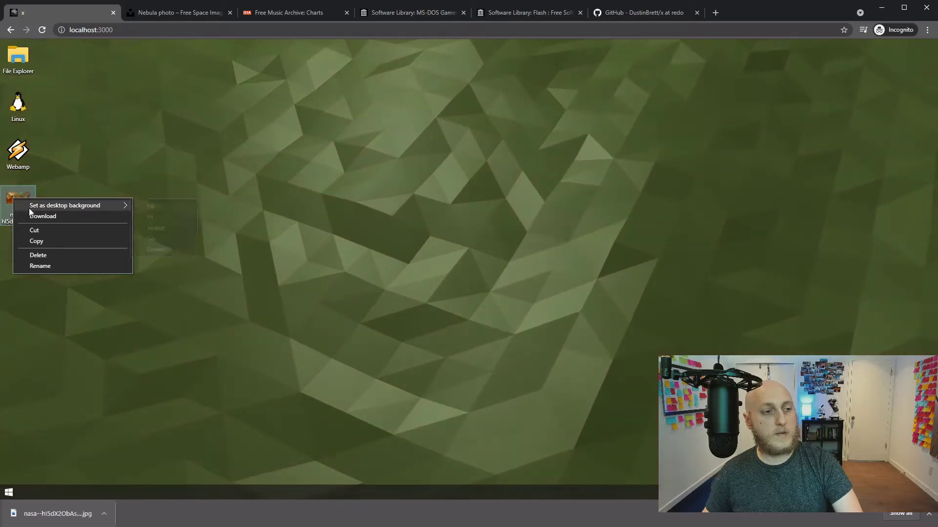
{"action": "left_click", "coordinate": [174, 206]}
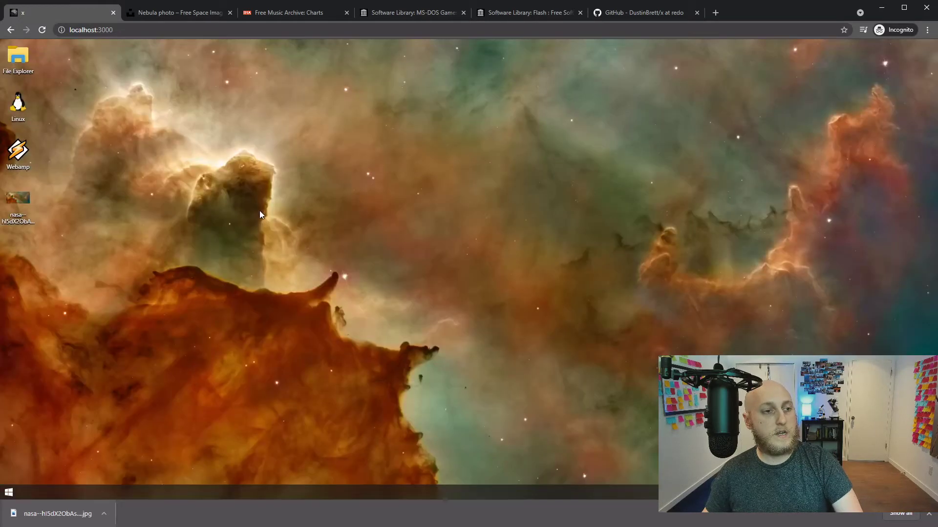
Step: Rename the desktop image file to wallpaper.jpg
{"action": "right_click", "coordinate": [22, 195]}
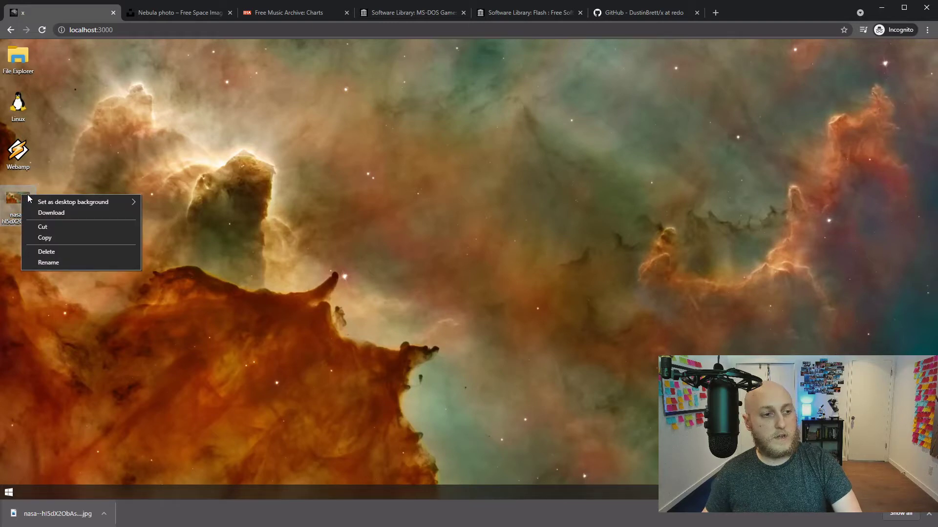
{"action": "left_click", "coordinate": [59, 259]}
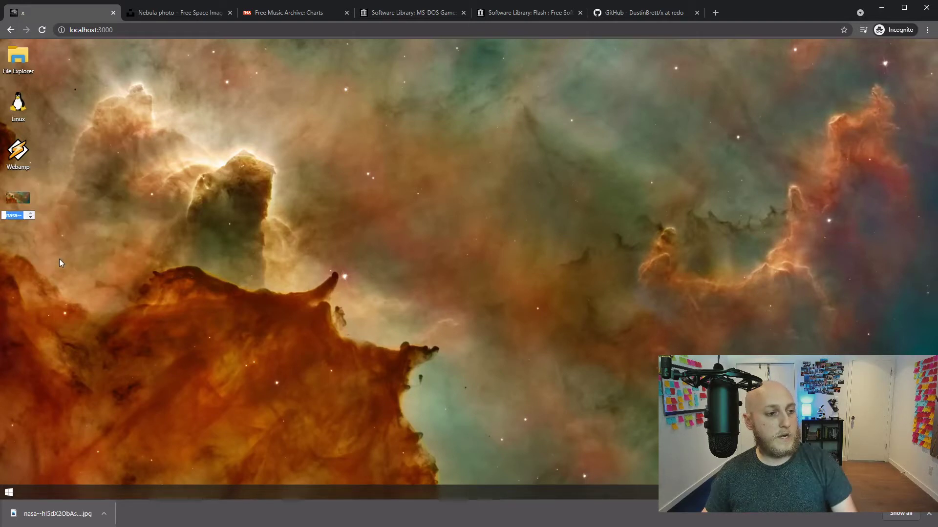
{"action": "type", "text": "wallpap"}
{"action": "type", "text": "er"}
{"action": "key", "text": "Return"}
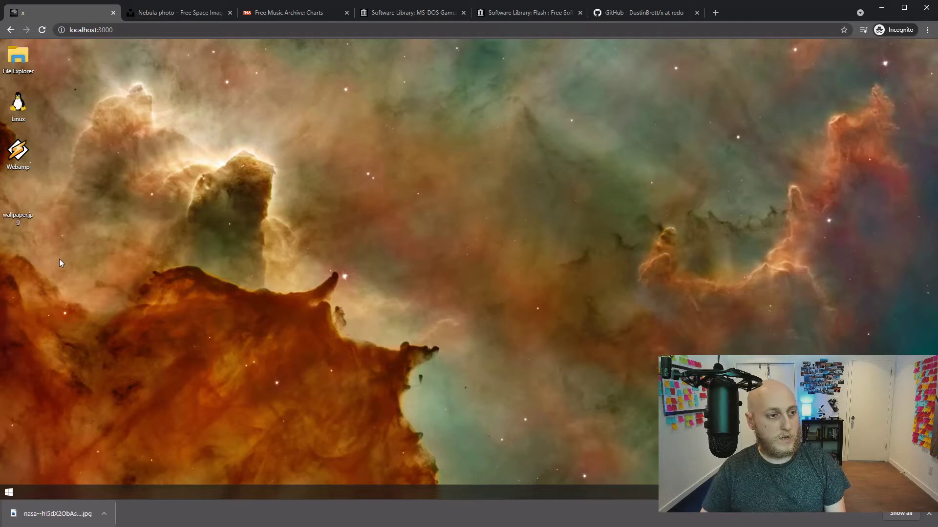
Step: Cut wallpaper.jpg and paste it into the root folder in an enlarged File Explorer window
{"action": "right_click", "coordinate": [18, 198]}
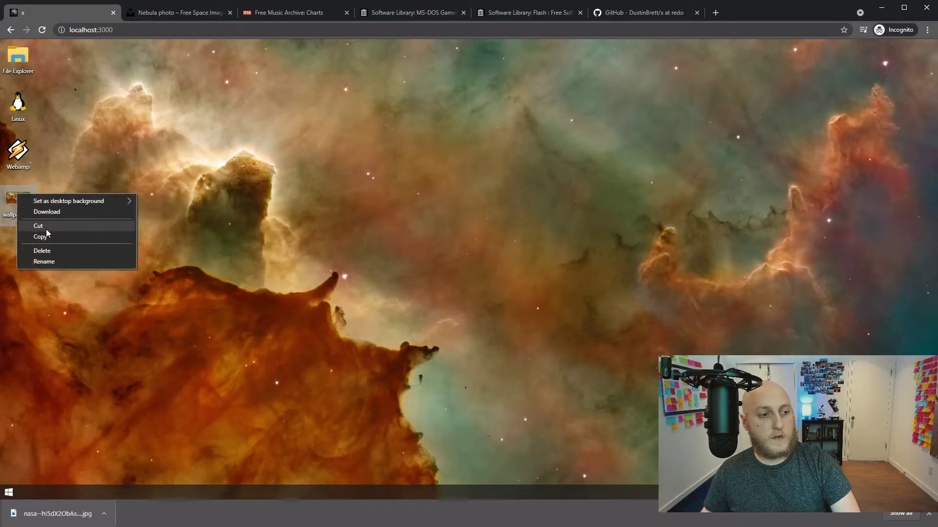
{"action": "left_click", "coordinate": [49, 199]}
{"action": "double_click", "coordinate": [18, 56]}
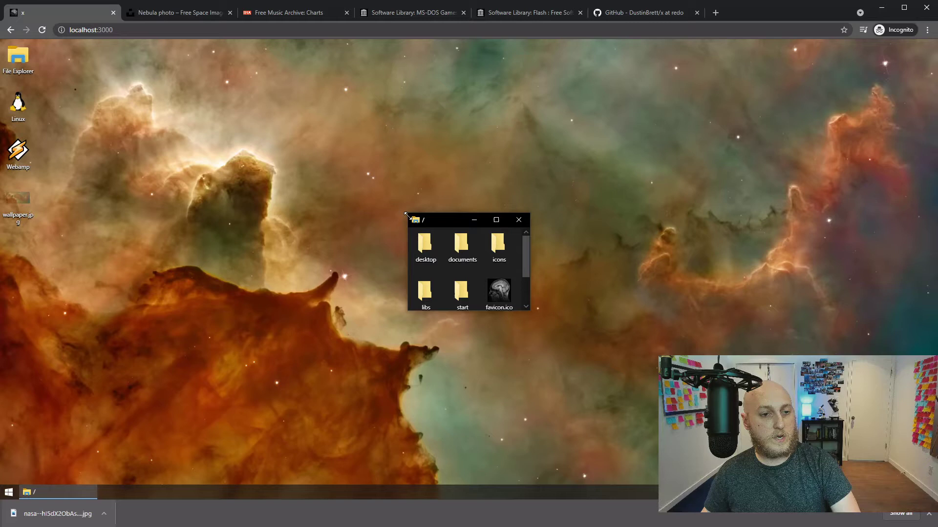
{"action": "left_click_drag", "start_coordinate": [405, 214], "coordinate": [308, 136]}
{"action": "right_click", "coordinate": [387, 222]}
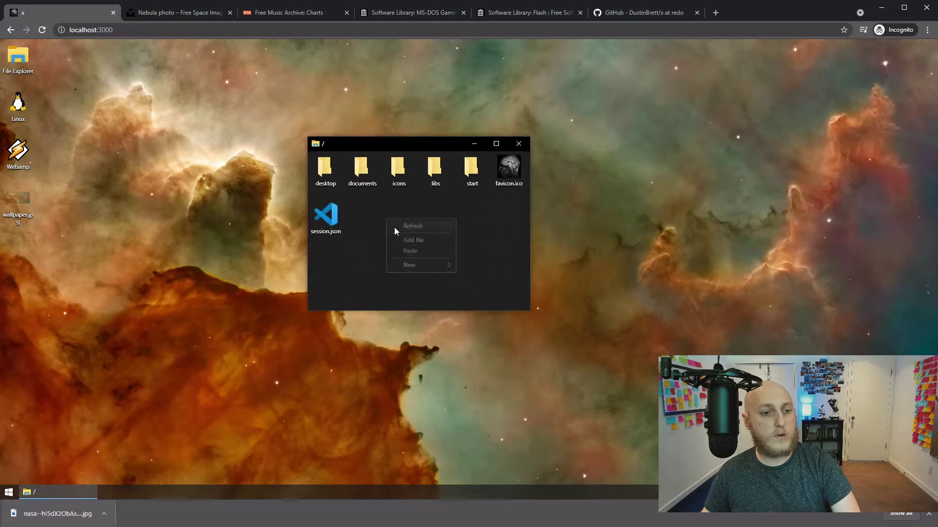
{"action": "left_click", "coordinate": [408, 253]}
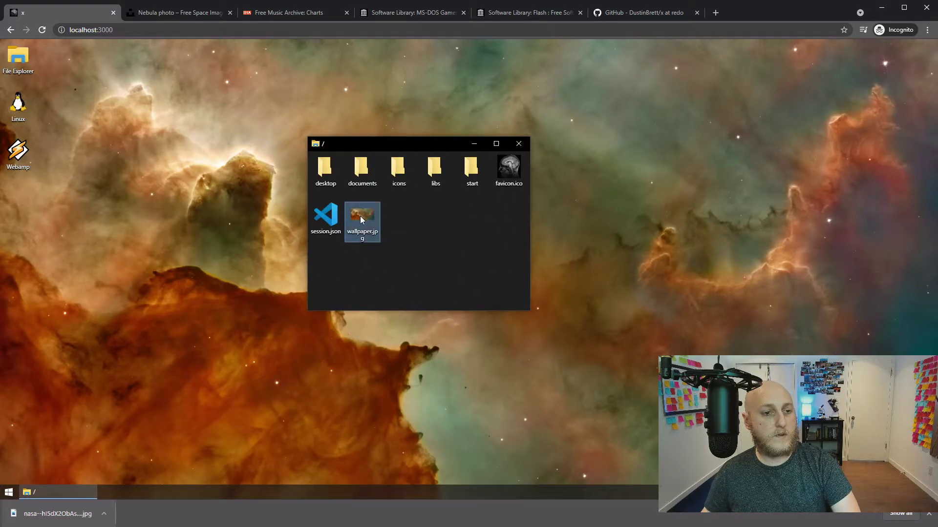
Step: Put wallpaper.jpg back on the desktop and delete it from the root folder
{"action": "right_click", "coordinate": [362, 220]}
{"action": "left_click", "coordinate": [386, 265]}
{"action": "right_click", "coordinate": [80, 215]}
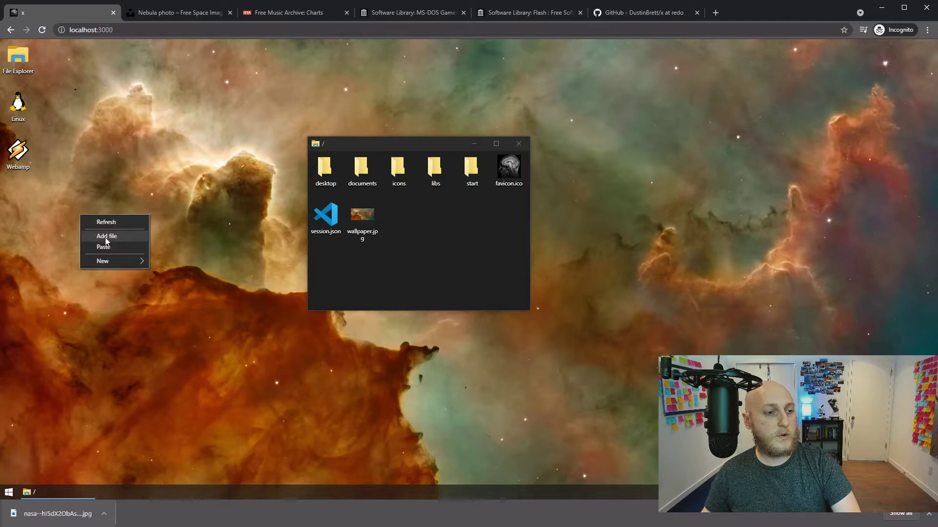
{"action": "left_click", "coordinate": [418, 282]}
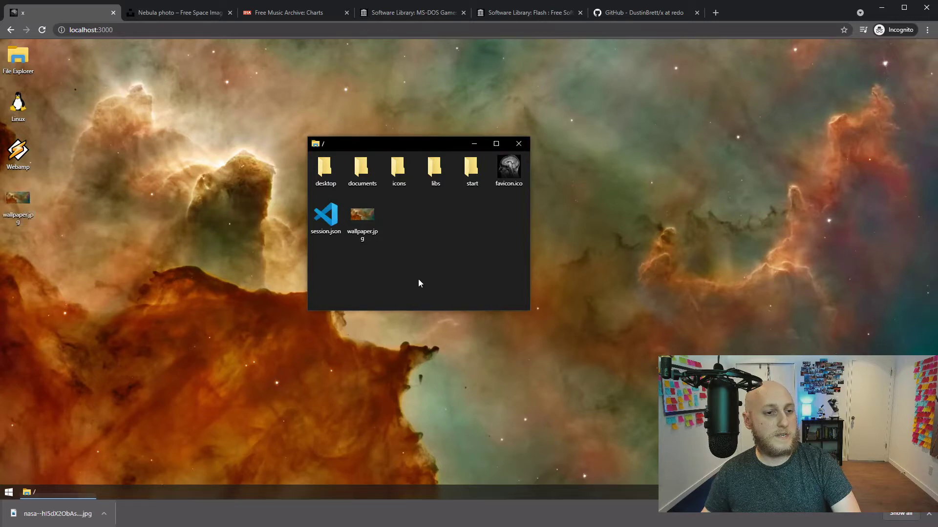
{"action": "right_click", "coordinate": [371, 222]}
{"action": "left_click", "coordinate": [406, 279]}
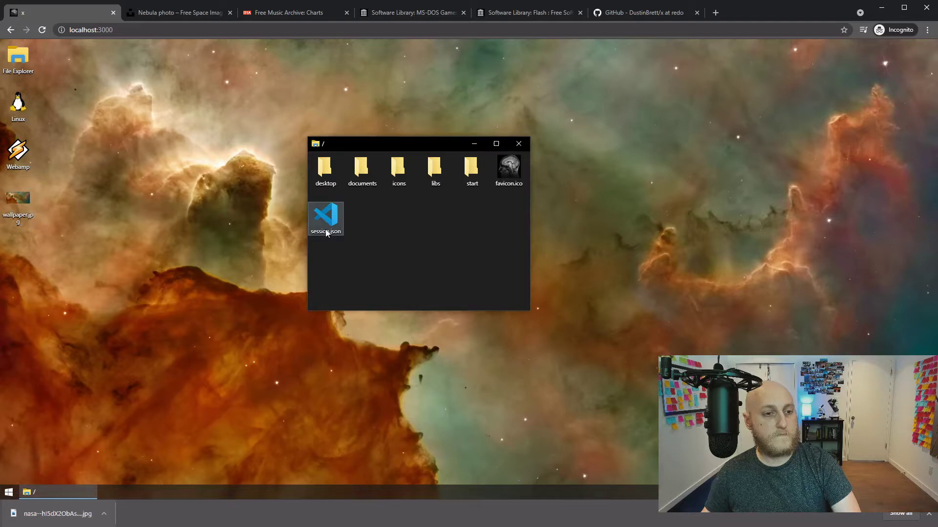
Step: Drag wallpaper.jpg into the root folder, duplicate it as wallpaper (1).jpg, and select both files
{"action": "left_click", "coordinate": [15, 196]}
{"action": "left_click", "coordinate": [283, 288]}
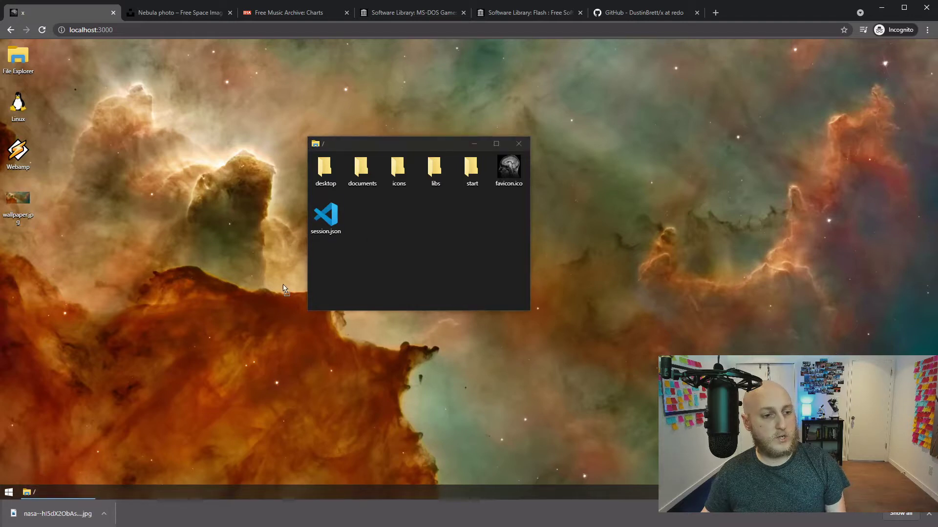
{"action": "left_click_drag", "start_coordinate": [387, 230], "coordinate": [388, 230]}
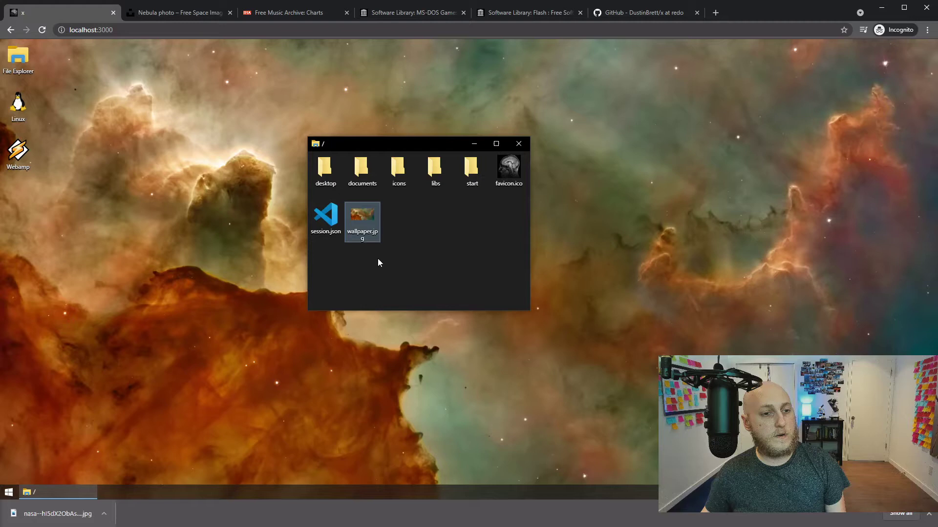
{"action": "right_click", "coordinate": [375, 222]}
{"action": "left_click", "coordinate": [409, 262]}
{"action": "right_click", "coordinate": [418, 238]}
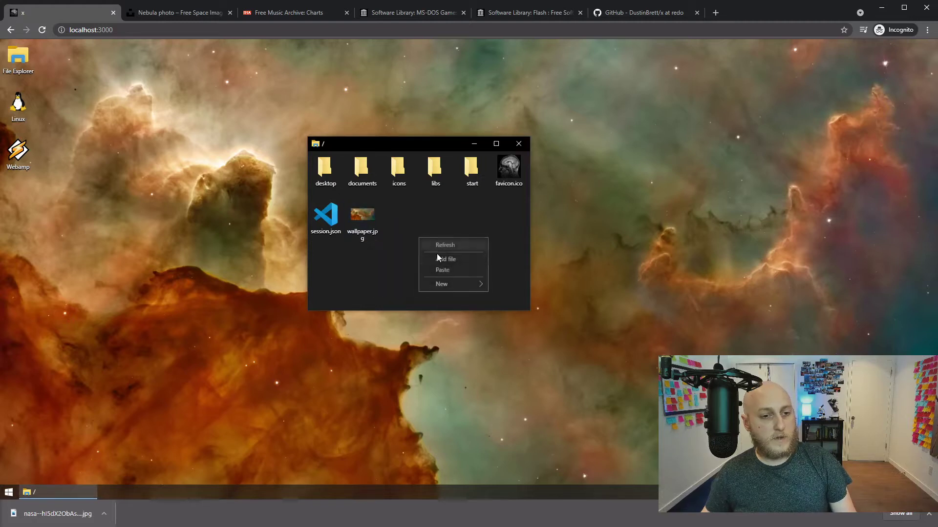
{"action": "left_click", "coordinate": [453, 273]}
{"action": "left_click", "coordinate": [450, 266]}
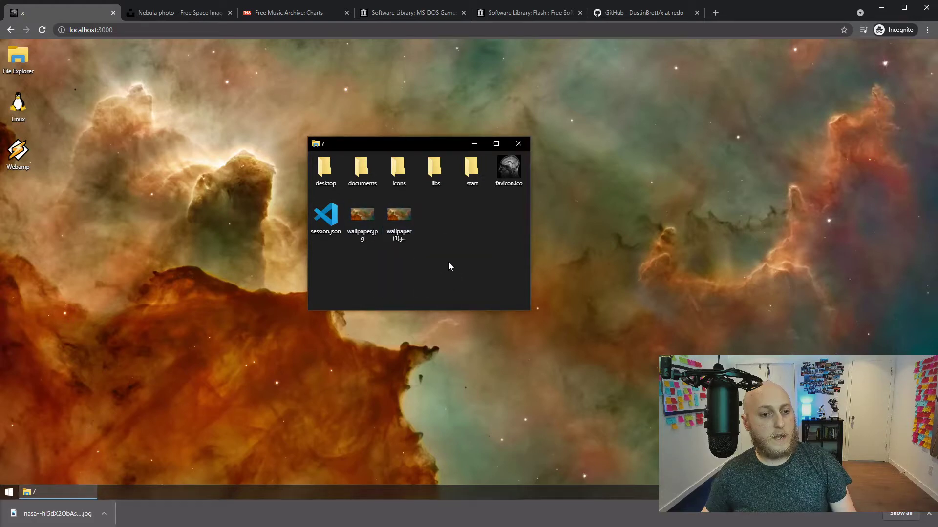
{"action": "left_click_drag", "start_coordinate": [485, 277], "coordinate": [63, 204]}
Step: Cut both wallpaper files from the desktop and paste them into the root folder
{"action": "left_click", "coordinate": [107, 255]}
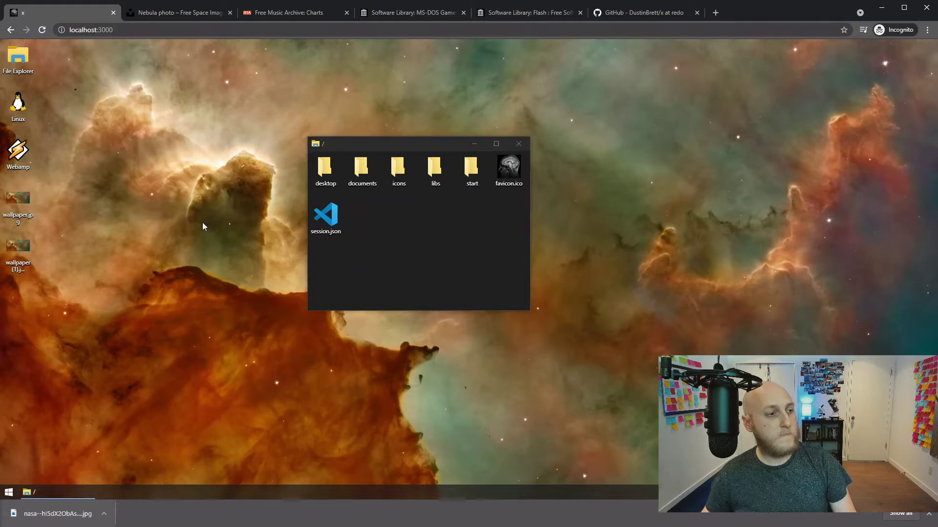
{"action": "left_click_drag", "start_coordinate": [40, 244], "coordinate": [27, 215]}
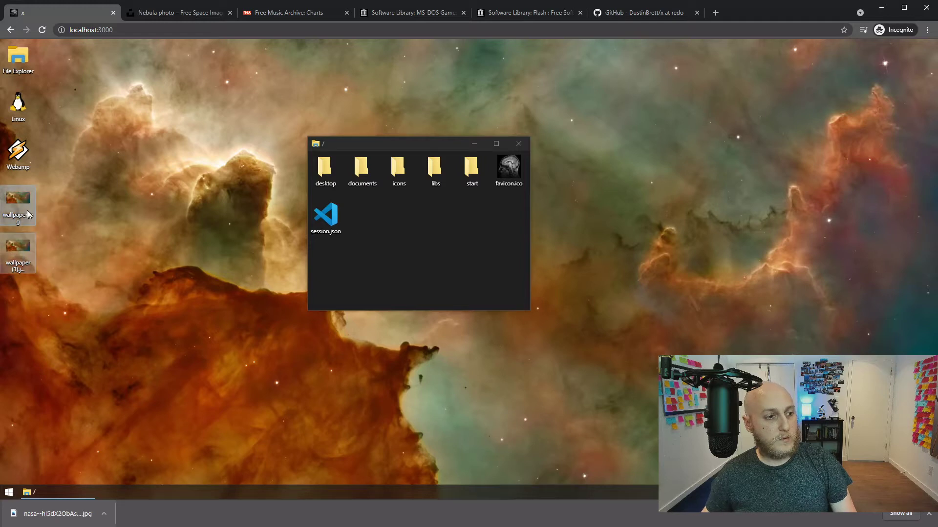
{"action": "right_click", "coordinate": [26, 203]}
{"action": "left_click", "coordinate": [63, 231]}
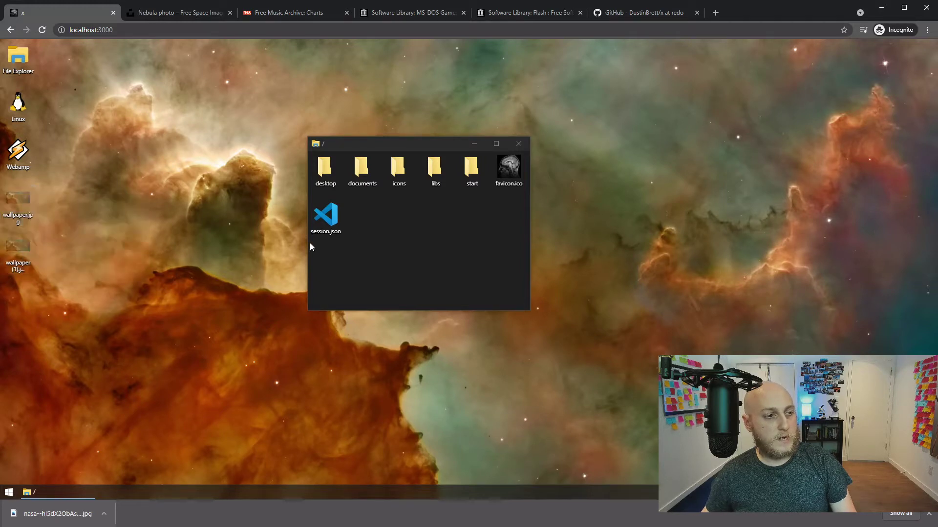
{"action": "right_click", "coordinate": [423, 219]}
{"action": "left_click", "coordinate": [450, 251]}
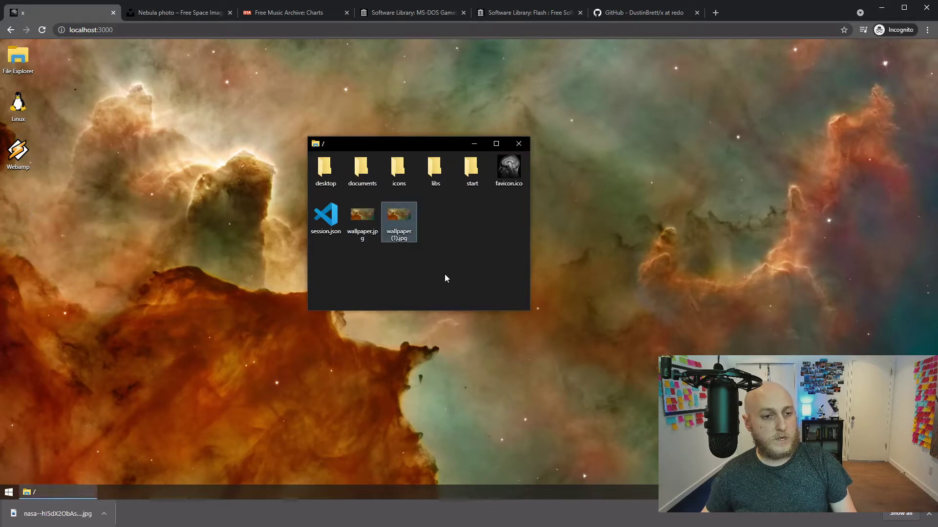
Step: Download wallpaper (1).jpg and drop it onto the desktop
{"action": "right_click", "coordinate": [391, 218]}
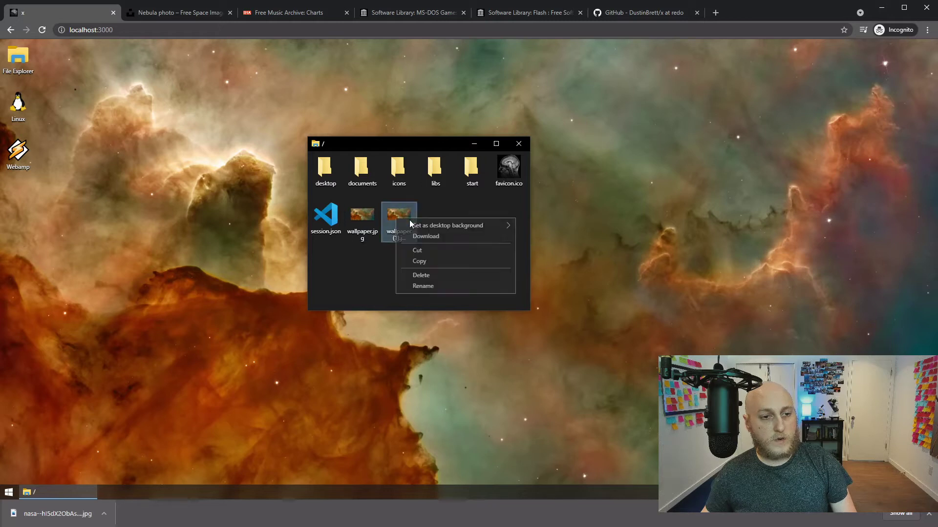
{"action": "left_click", "coordinate": [434, 238]}
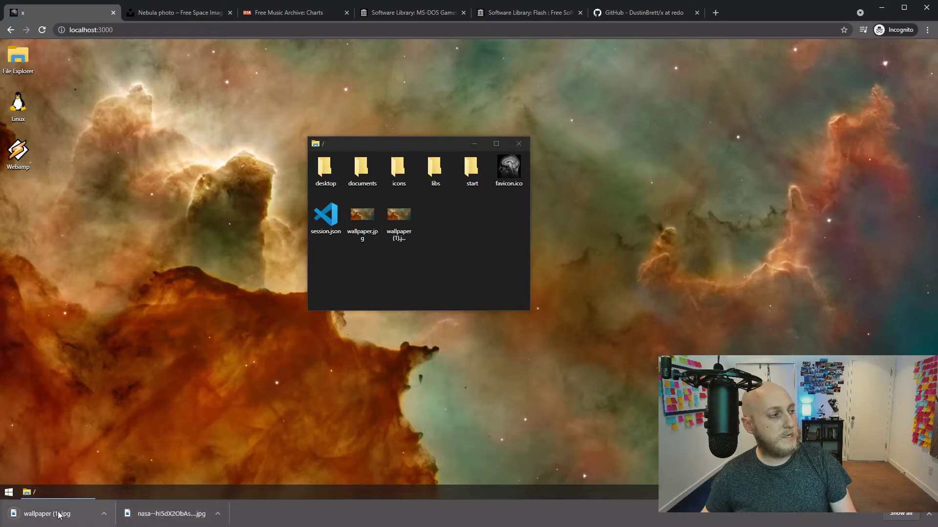
{"action": "left_click_drag", "start_coordinate": [60, 515], "coordinate": [38, 219]}
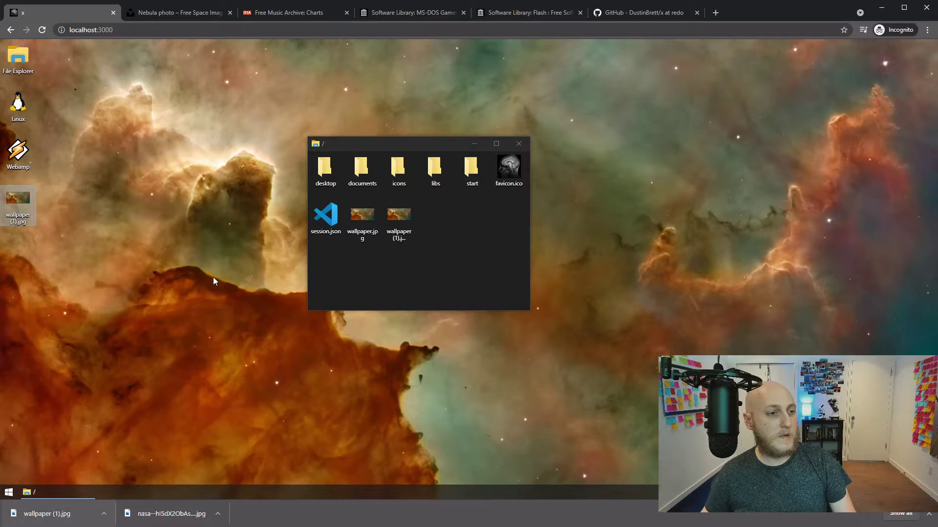
Step: Download both wallpapers together as download.zip and drop the zip onto the desktop
{"action": "left_click", "coordinate": [404, 282]}
{"action": "left_click_drag", "start_coordinate": [362, 217], "coordinate": [367, 210]}
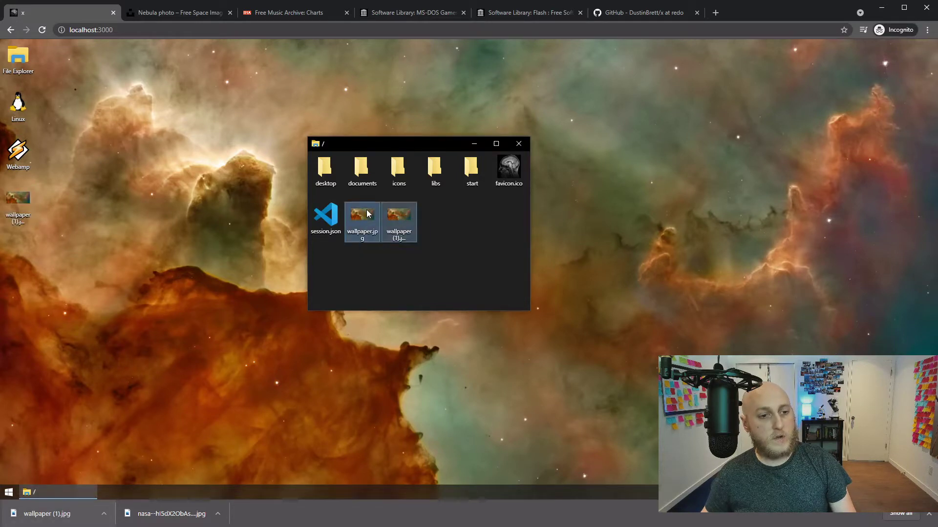
{"action": "right_click", "coordinate": [366, 209]}
{"action": "left_click", "coordinate": [400, 239]}
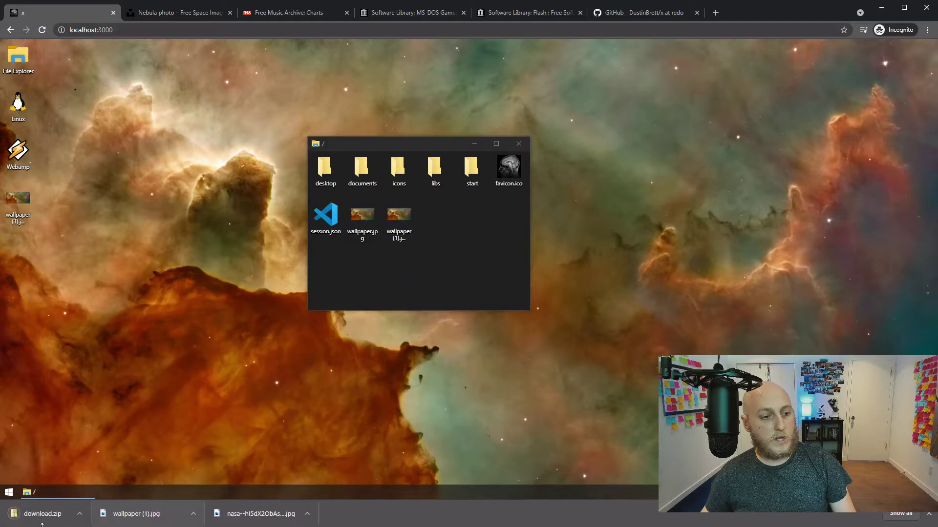
{"action": "left_click_drag", "start_coordinate": [34, 521], "coordinate": [92, 204]}
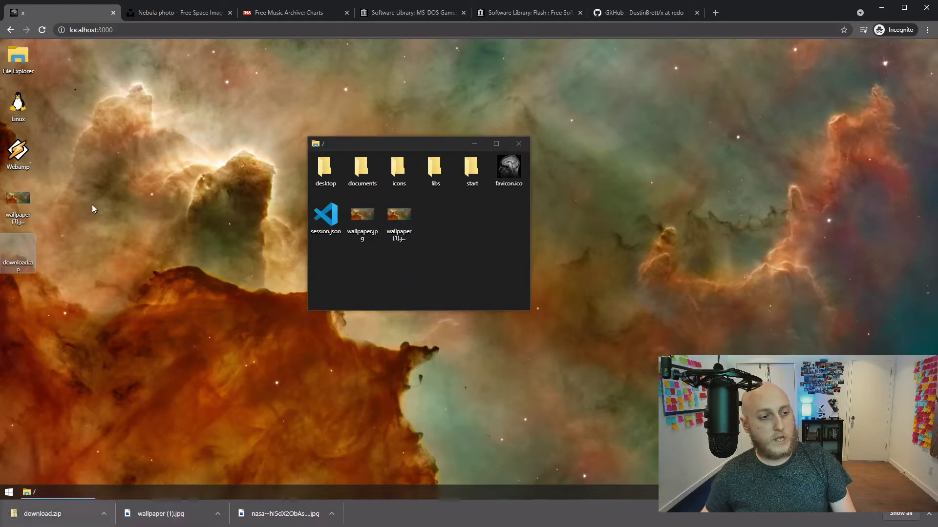
Step: Open download.zip, reposition and enlarge its window, then close it
{"action": "double_click", "coordinate": [19, 249]}
{"action": "left_click_drag", "start_coordinate": [348, 152], "coordinate": [120, 97]}
{"action": "left_click_drag", "start_coordinate": [204, 188], "coordinate": [254, 252]}
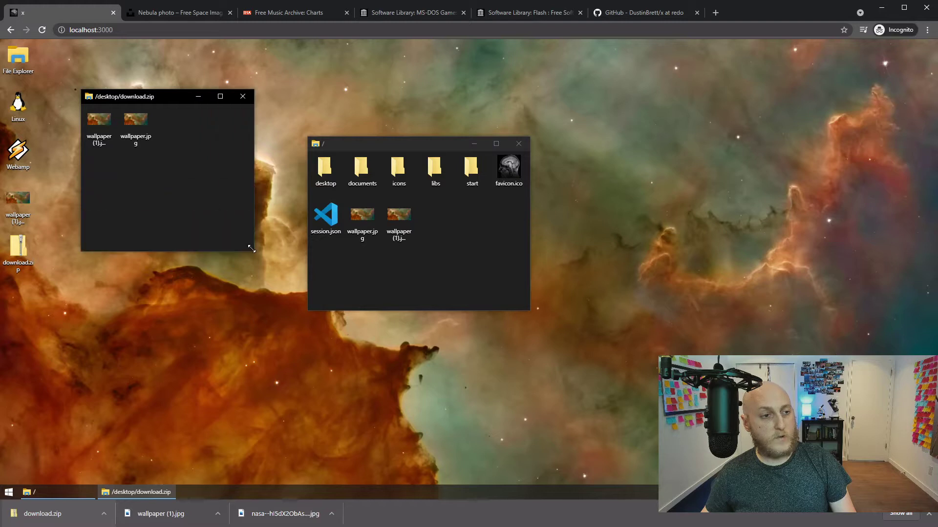
{"action": "left_click", "coordinate": [243, 97]}
Step: Delete download.zip from the desktop
{"action": "right_click", "coordinate": [33, 239]}
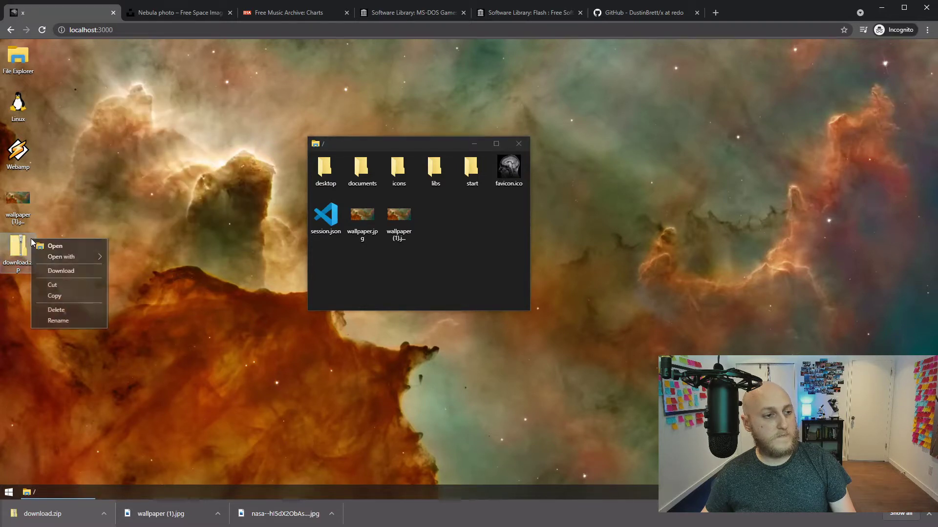
{"action": "mouse_move", "coordinate": [64, 256]}
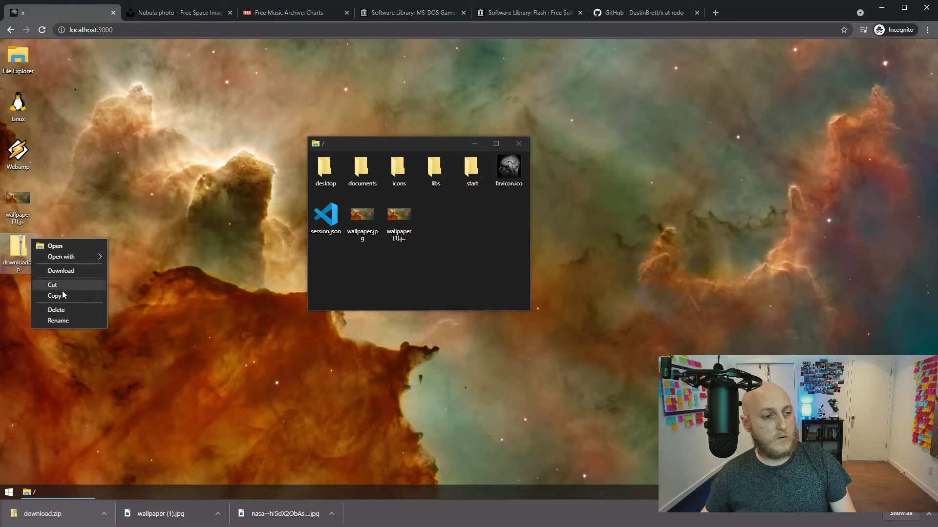
{"action": "left_click", "coordinate": [62, 311]}
{"action": "left_click", "coordinate": [459, 262]}
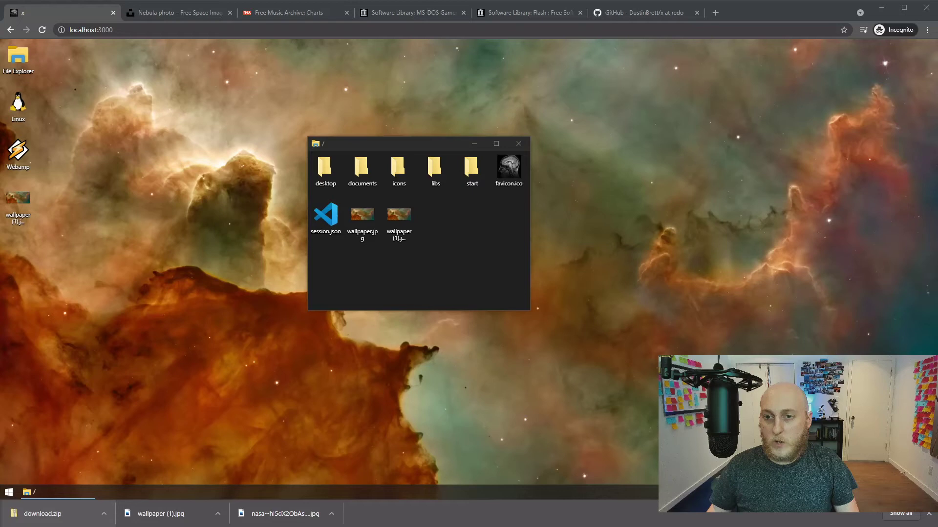
{"action": "left_click", "coordinate": [359, 256]}
{"action": "right_click", "coordinate": [172, 174]}
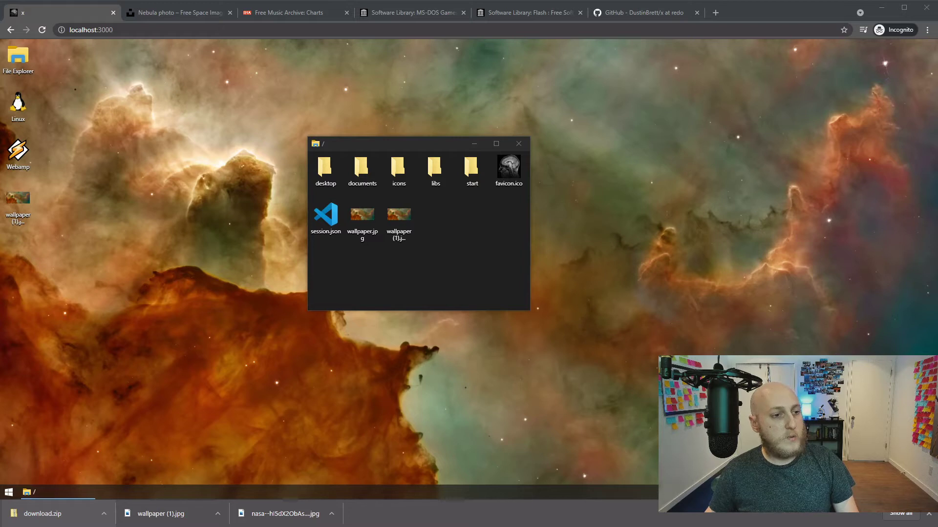
Step: Drop the downloaded nasa image onto the desktop, then delete it together with wallpaper (1).jpg
{"action": "left_click_drag", "start_coordinate": [285, 513], "coordinate": [124, 159]}
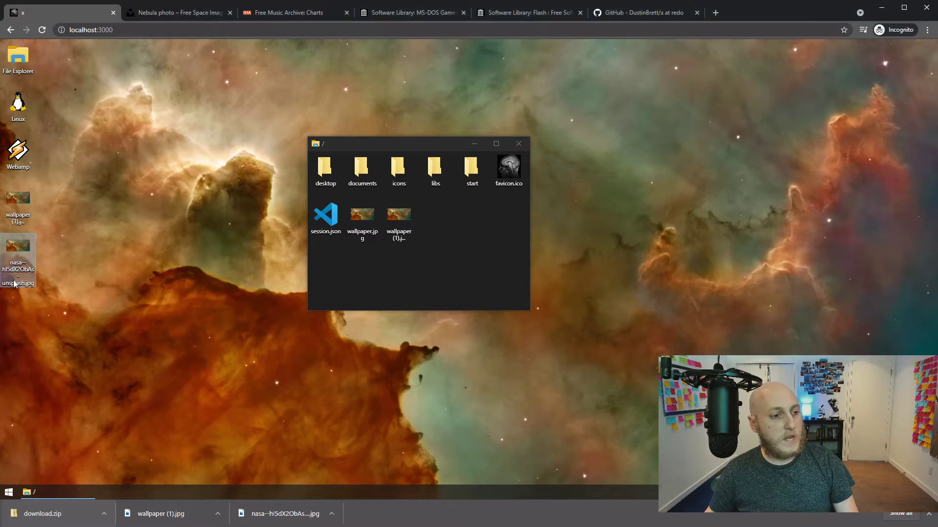
{"action": "left_click", "coordinate": [148, 316]}
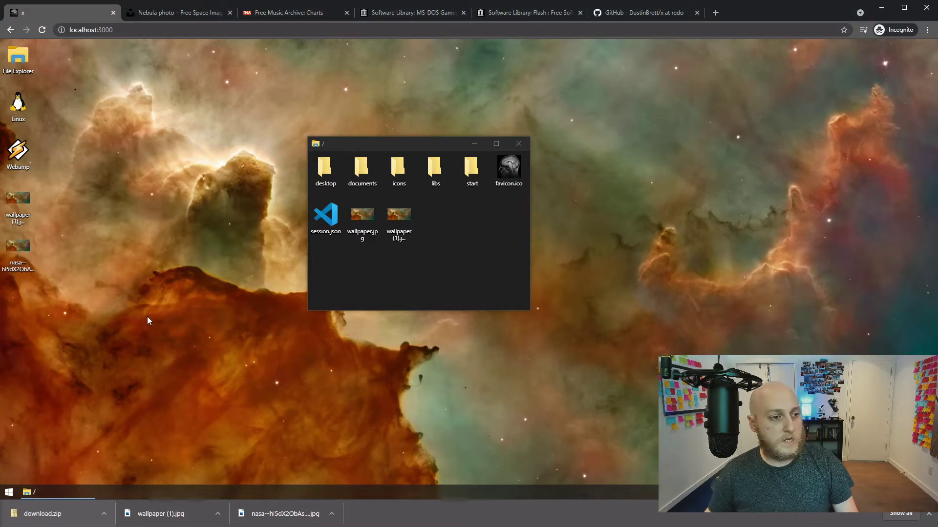
{"action": "left_click_drag", "start_coordinate": [65, 274], "coordinate": [2, 187]}
{"action": "right_click", "coordinate": [19, 201]}
{"action": "left_click", "coordinate": [54, 257]}
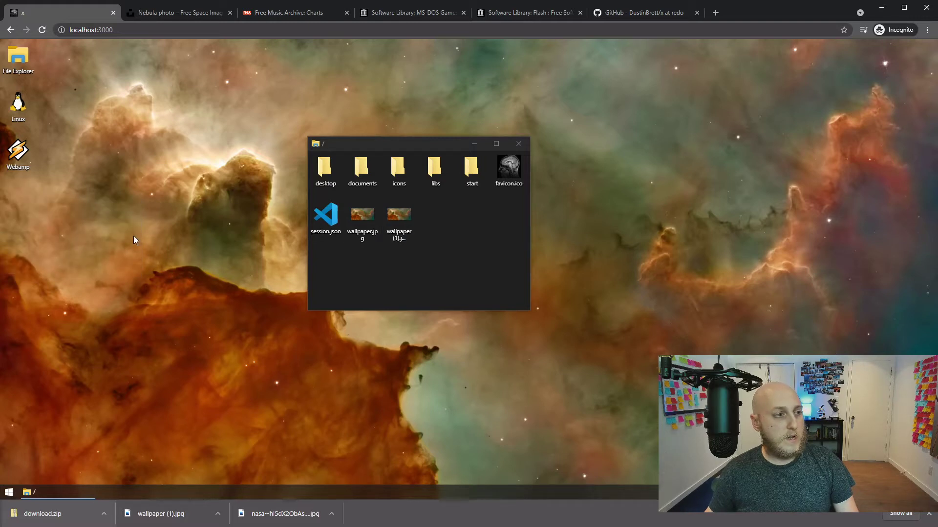
Step: Reset the desktop session with the Power button in the Start menu
{"action": "left_click", "coordinate": [9, 492]}
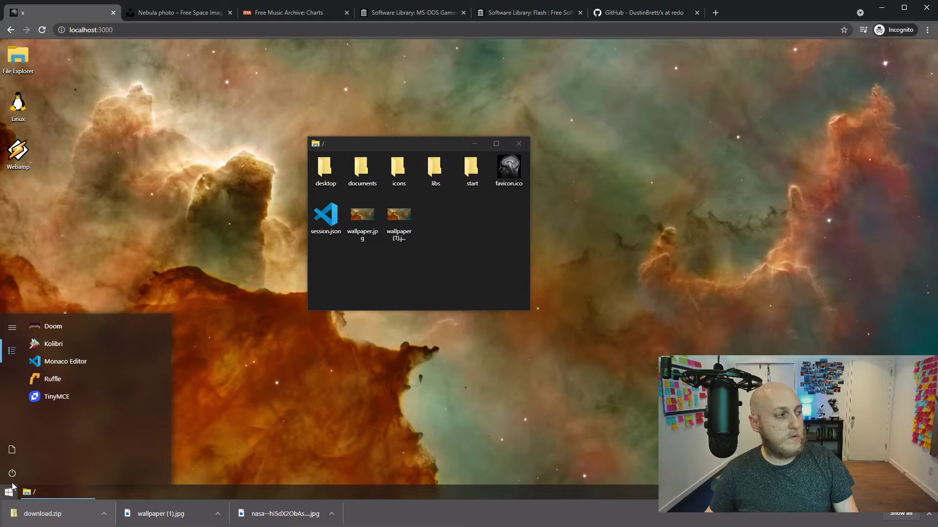
{"action": "mouse_move", "coordinate": [13, 477]}
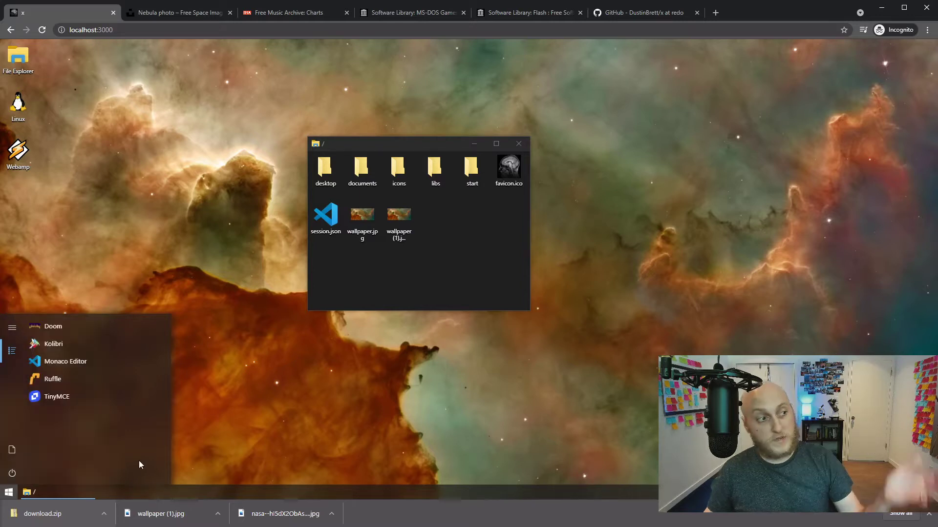
{"action": "left_click", "coordinate": [12, 474]}
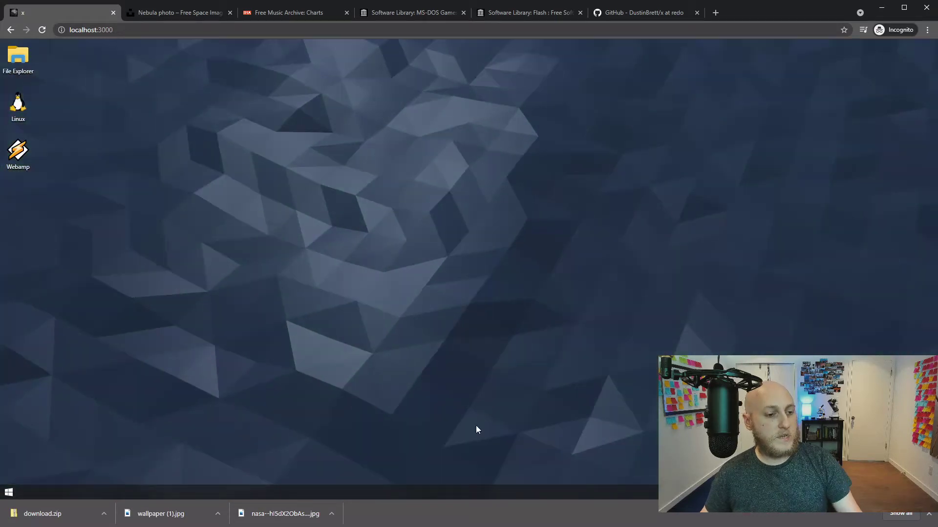
Step: Reopen the Start menu and expand its sidebar to show the app list
{"action": "left_click", "coordinate": [10, 493]}
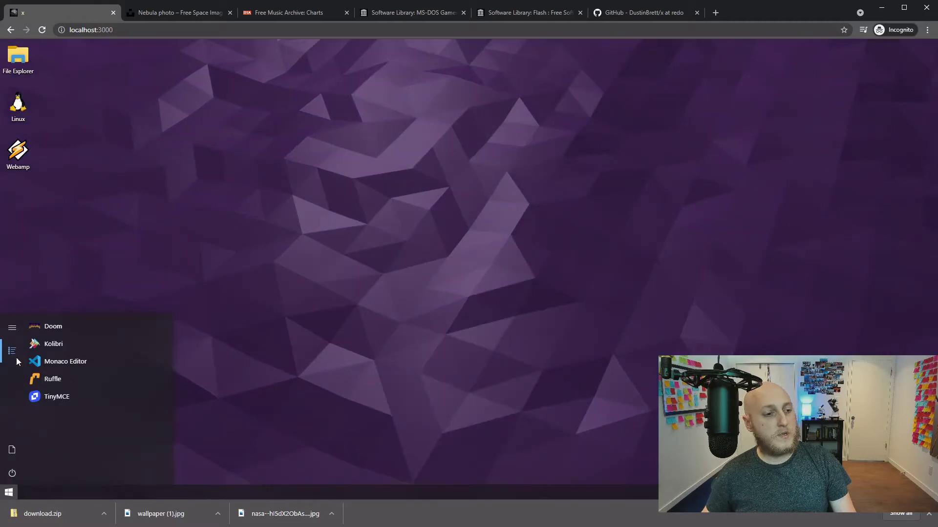
{"action": "mouse_move", "coordinate": [31, 400]}
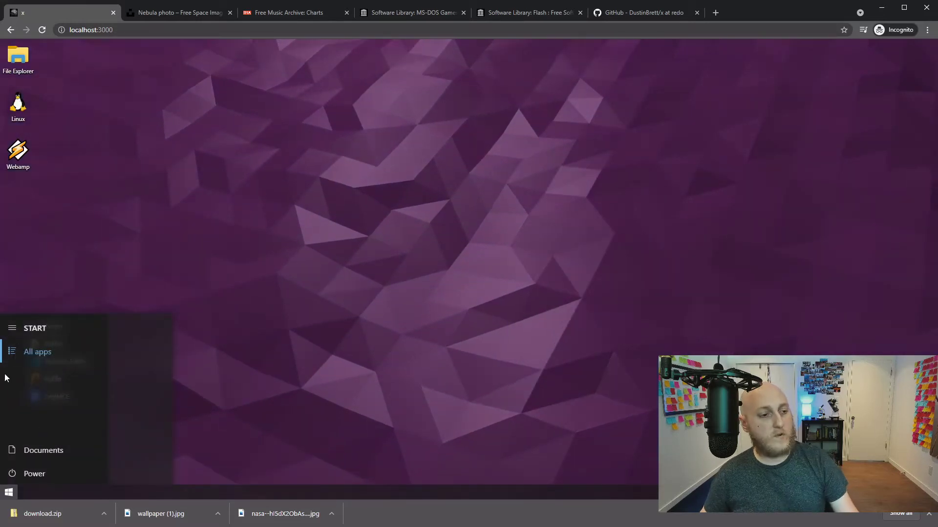
{"action": "left_click", "coordinate": [15, 335]}
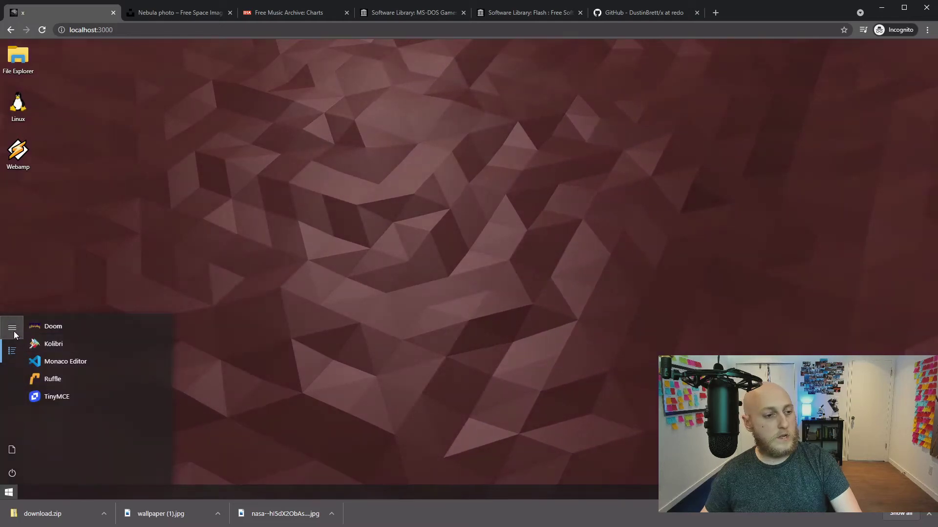
{"action": "mouse_move", "coordinate": [14, 332]}
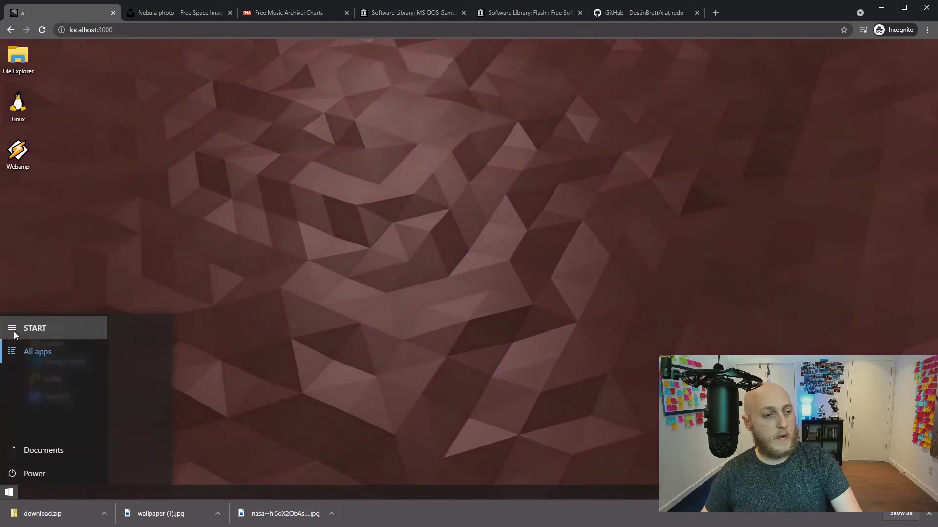
Step: Open Documents from the Start menu in an enlarged window moved up and left
{"action": "left_click", "coordinate": [38, 449]}
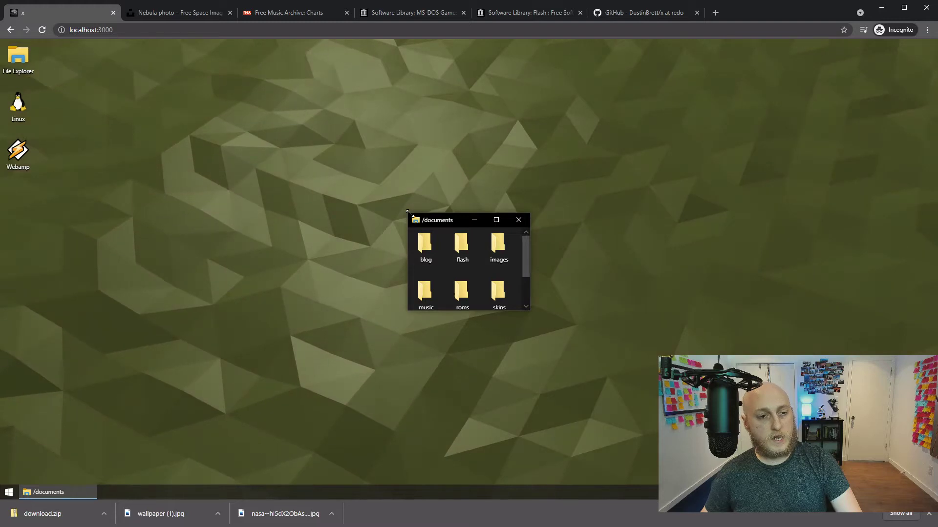
{"action": "left_click_drag", "start_coordinate": [407, 211], "coordinate": [340, 167]}
{"action": "left_click_drag", "start_coordinate": [406, 174], "coordinate": [297, 148]}
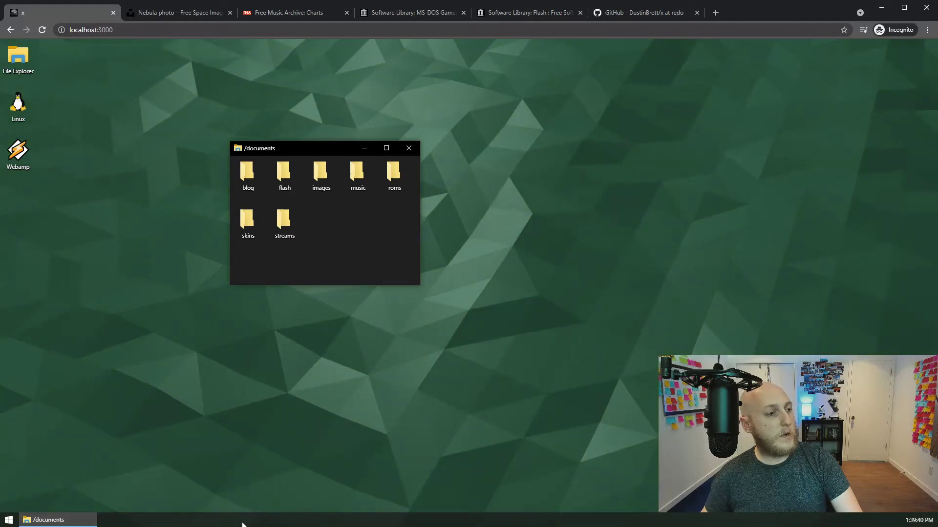
Step: Minimize and restore the documents window, then select and deselect all seven folders
{"action": "left_click", "coordinate": [68, 521]}
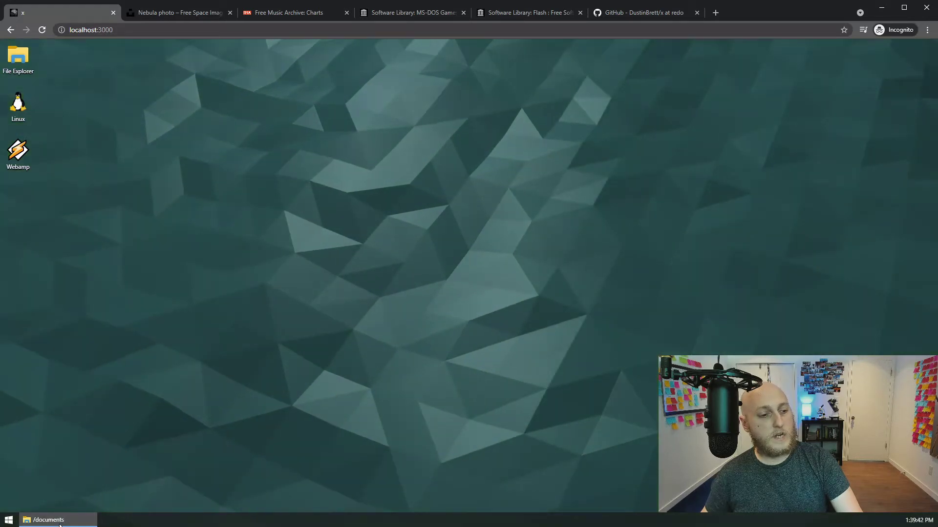
{"action": "left_click", "coordinate": [53, 520]}
{"action": "left_click", "coordinate": [248, 383]}
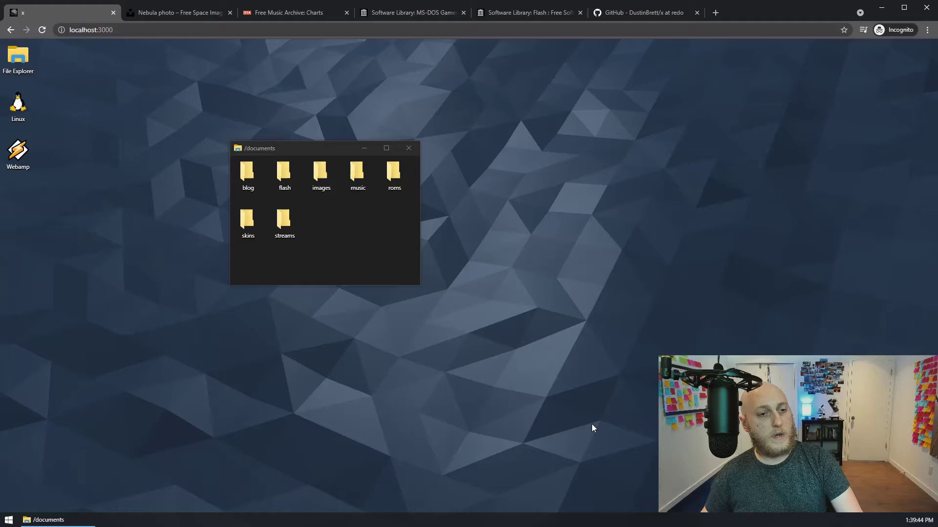
{"action": "left_click", "coordinate": [63, 518]}
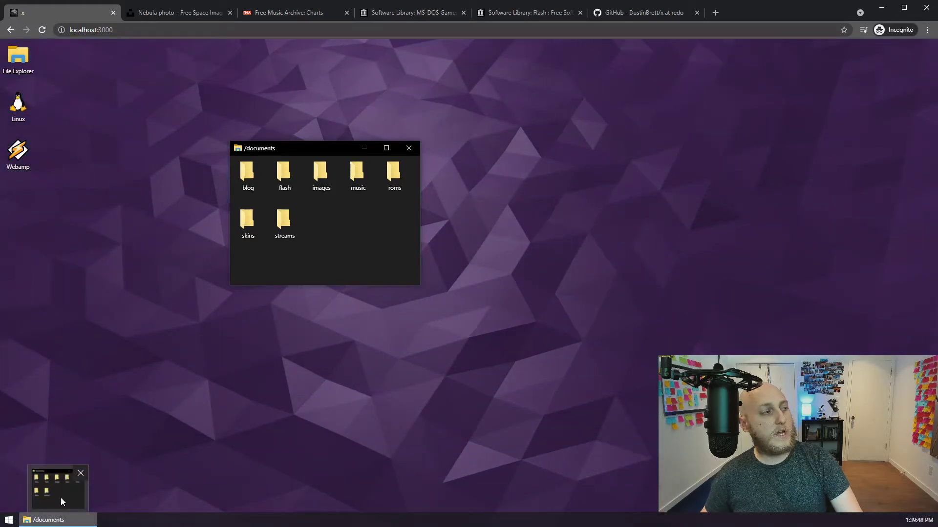
{"action": "left_click_drag", "start_coordinate": [337, 231], "coordinate": [234, 159]}
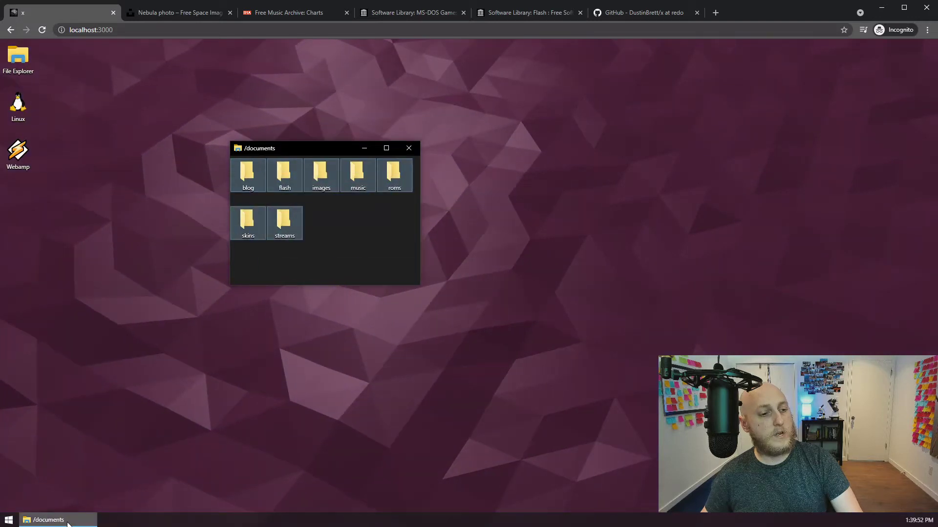
{"action": "mouse_move", "coordinate": [54, 520]}
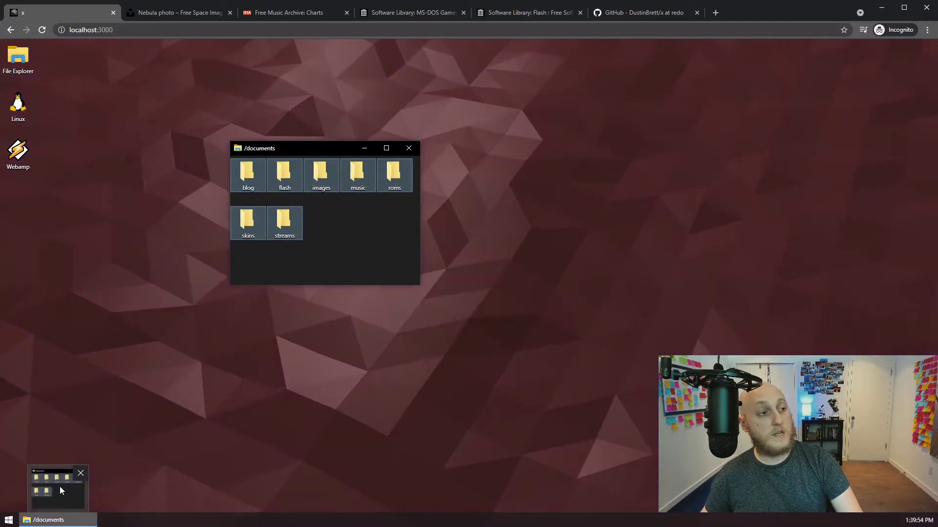
{"action": "left_click", "coordinate": [403, 222]}
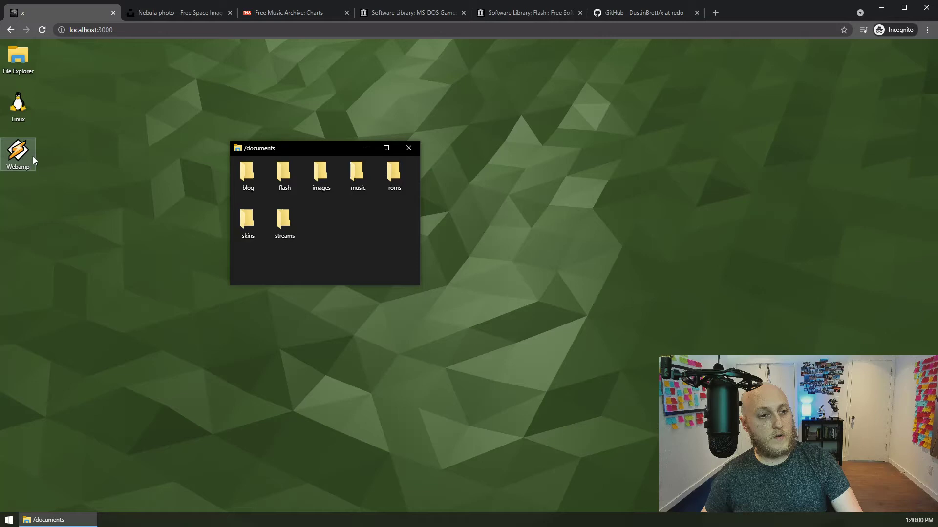
Step: Open the music folder, move it upper right, and play demo.mp3 in Webamp
{"action": "double_click", "coordinate": [354, 175]}
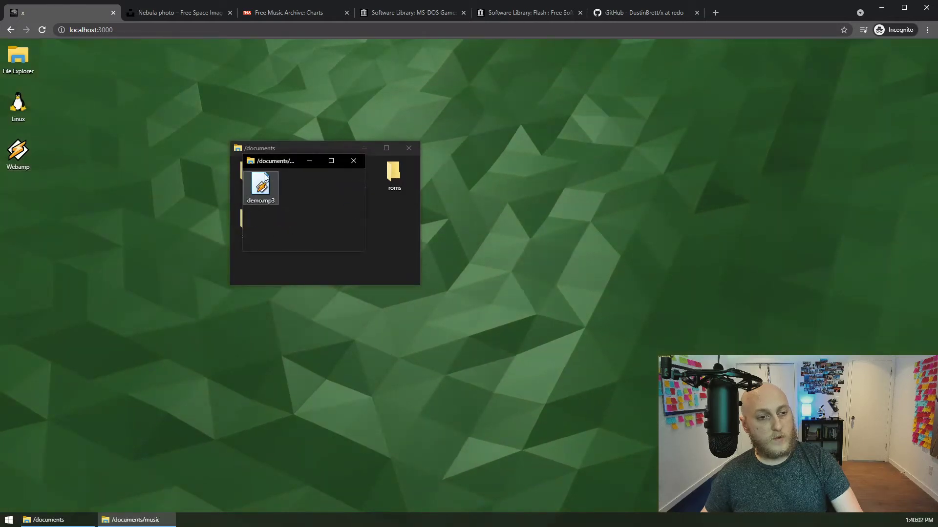
{"action": "left_click_drag", "start_coordinate": [268, 166], "coordinate": [512, 119]}
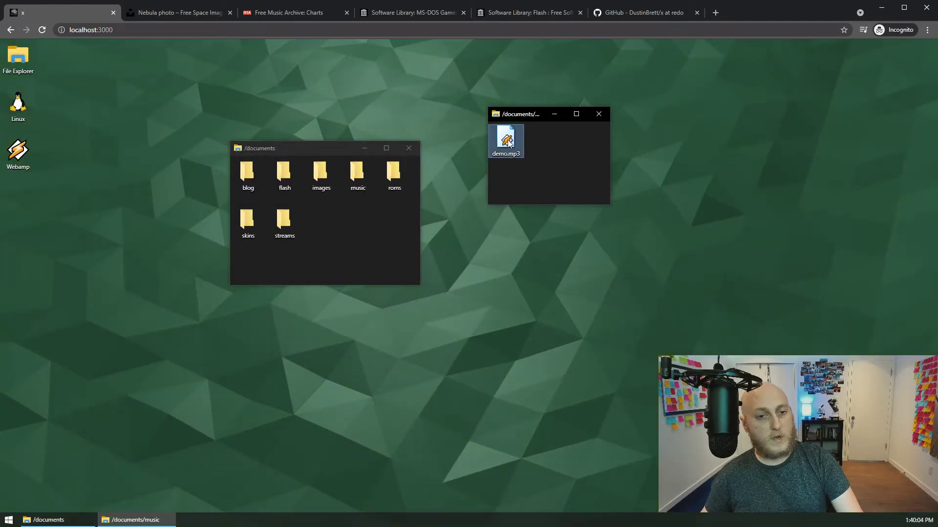
{"action": "double_click", "coordinate": [507, 141]}
Step: Minimize and restore Webamp, then position it to the right of the documents window
{"action": "left_click_drag", "start_coordinate": [443, 227], "coordinate": [406, 226]}
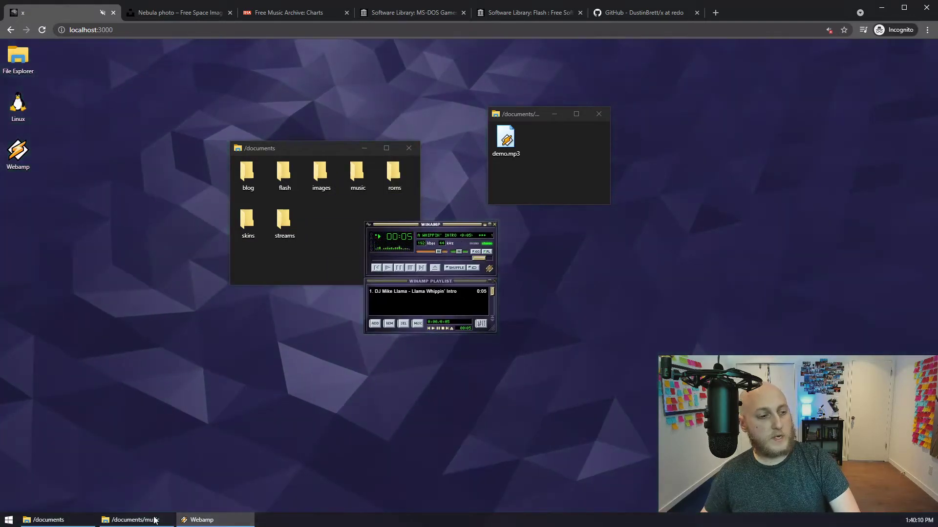
{"action": "left_click", "coordinate": [221, 521]}
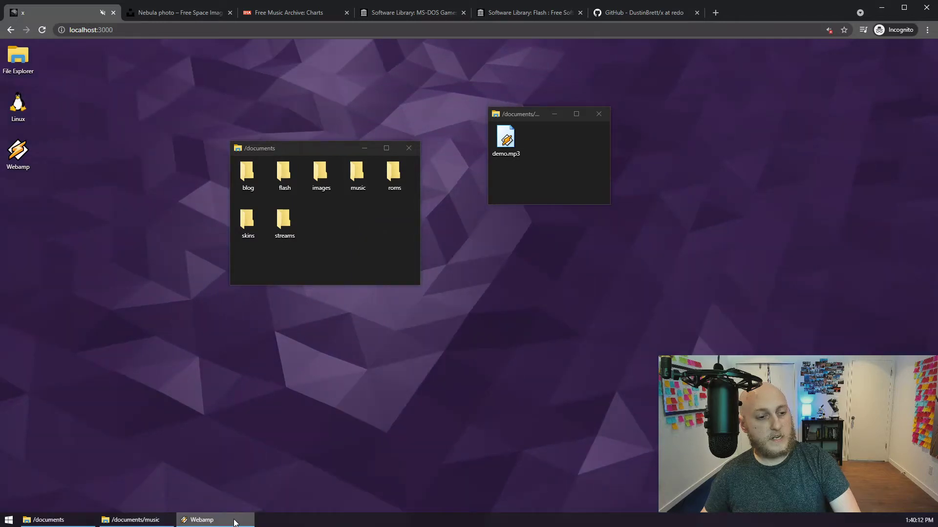
{"action": "mouse_move", "coordinate": [216, 524]}
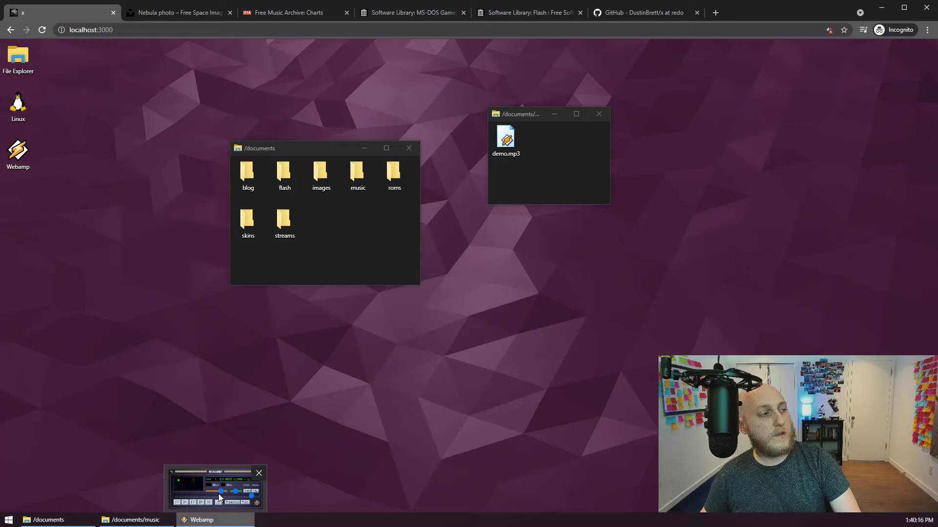
{"action": "left_click", "coordinate": [217, 521]}
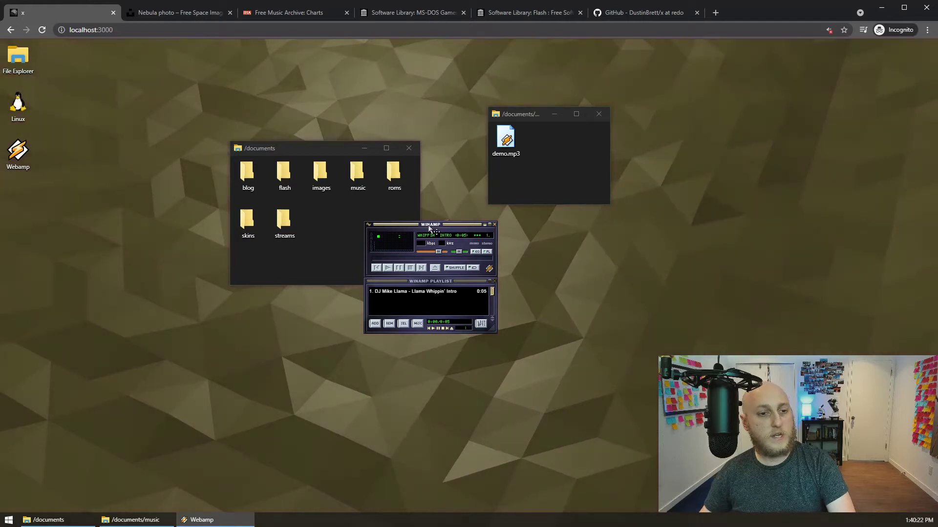
{"action": "left_click_drag", "start_coordinate": [429, 227], "coordinate": [568, 233]}
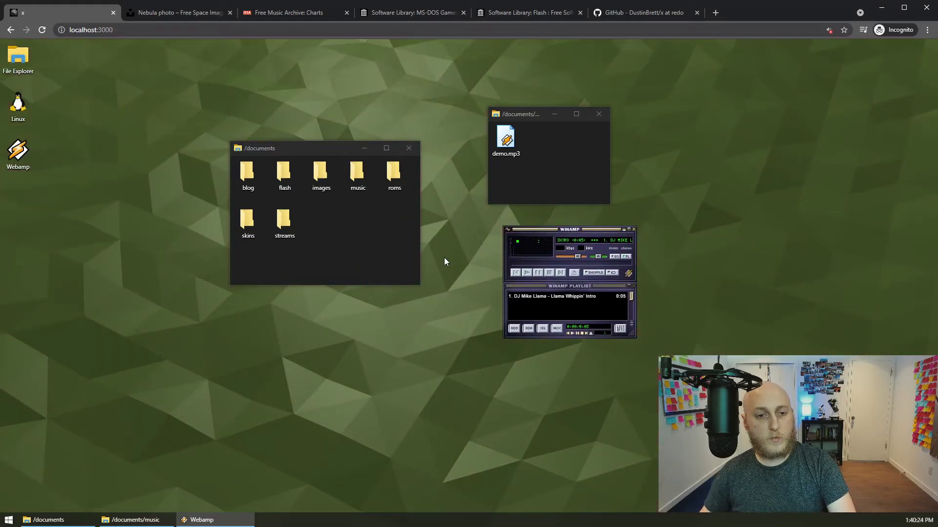
Step: Switch Webamp to the Aqua X skin
{"action": "right_click", "coordinate": [567, 235]}
{"action": "mouse_move", "coordinate": [588, 294]}
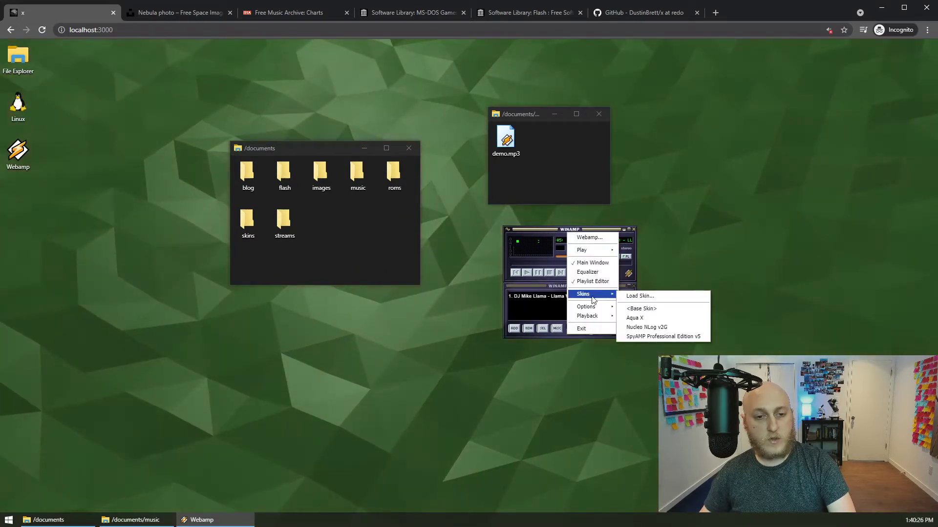
{"action": "left_click", "coordinate": [635, 318]}
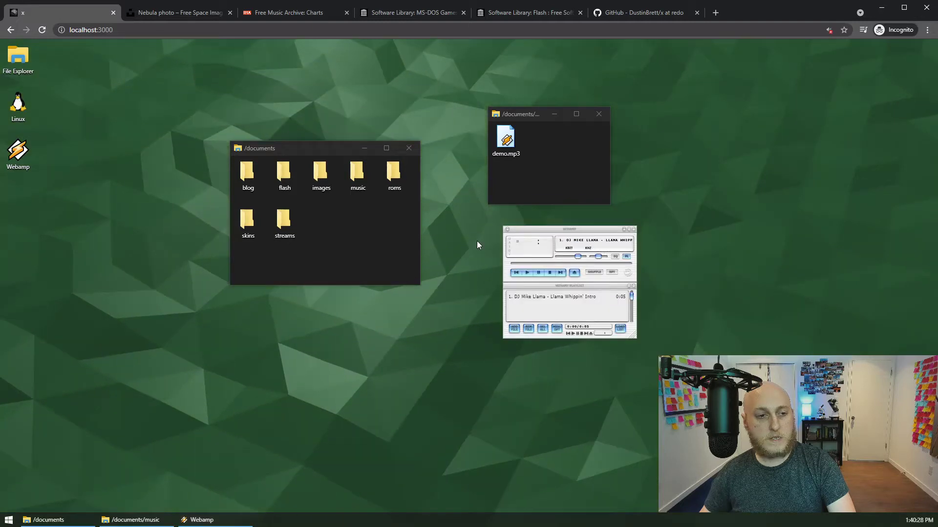
Step: Open the skins folder and apply SpyAMP_Professional_Edition_v5.wsz to Webamp
{"action": "double_click", "coordinate": [248, 222]}
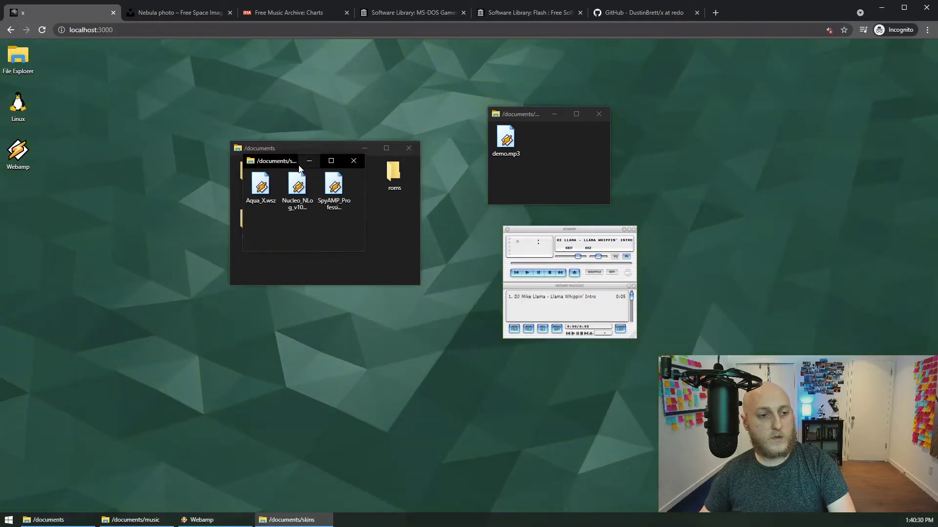
{"action": "left_click_drag", "start_coordinate": [283, 162], "coordinate": [237, 208]}
{"action": "left_click", "coordinate": [290, 234]}
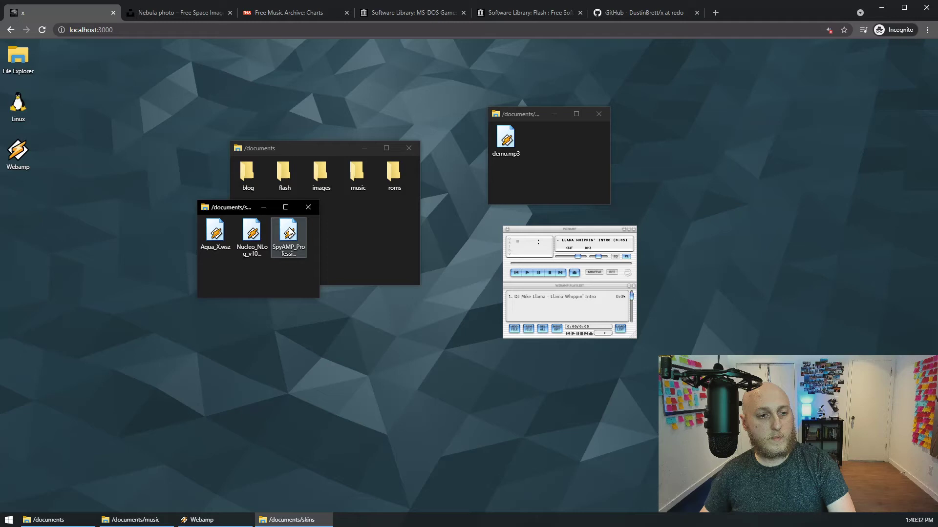
{"action": "double_click", "coordinate": [289, 233]}
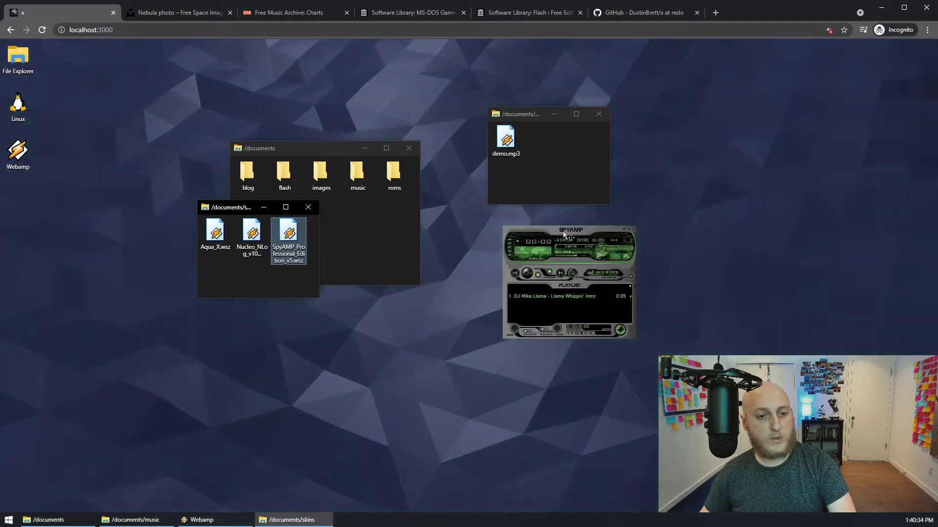
Step: Move Webamp around, then close it and the music folder window
{"action": "left_click_drag", "start_coordinate": [589, 236], "coordinate": [867, 53]}
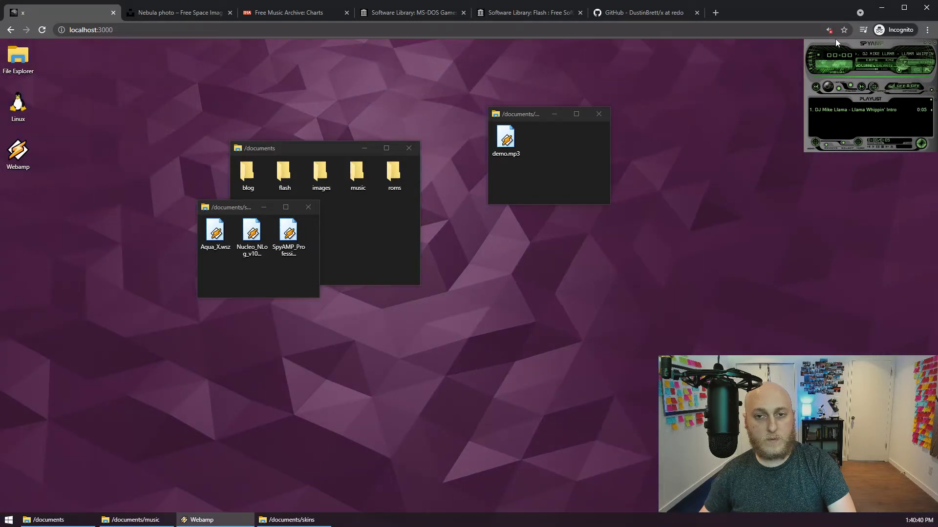
{"action": "left_click_drag", "start_coordinate": [876, 46], "coordinate": [725, 109]}
{"action": "left_click", "coordinate": [783, 107]}
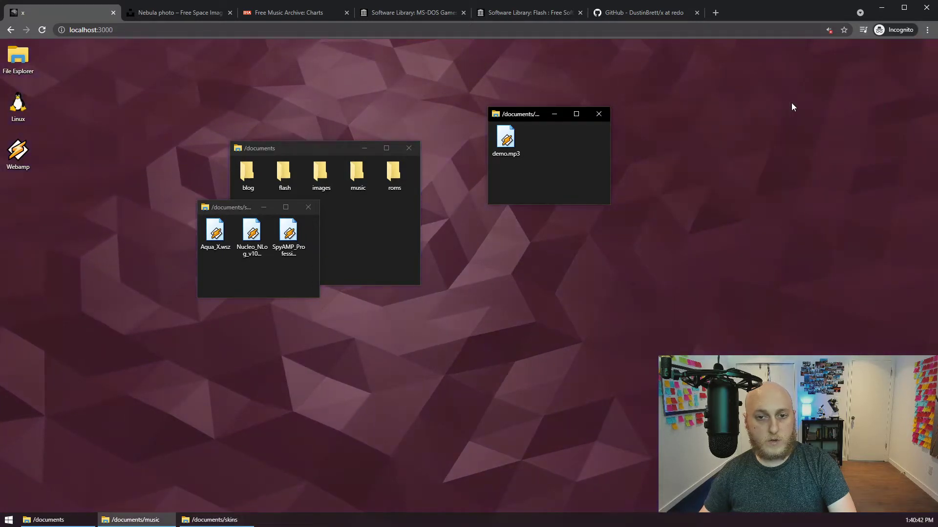
{"action": "left_click", "coordinate": [598, 114]}
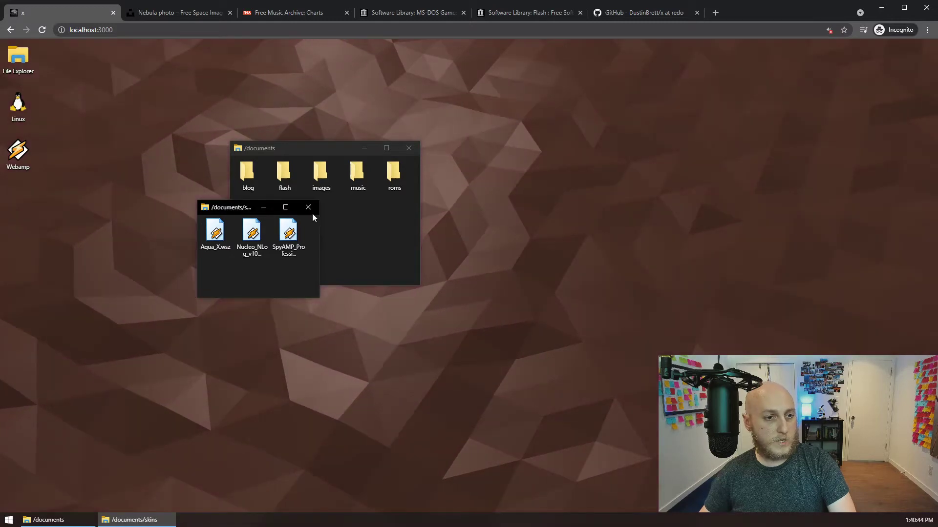
Step: Reopen the music folder, show the desktop, restore all windows, and move /documents down-right
{"action": "double_click", "coordinate": [347, 173]}
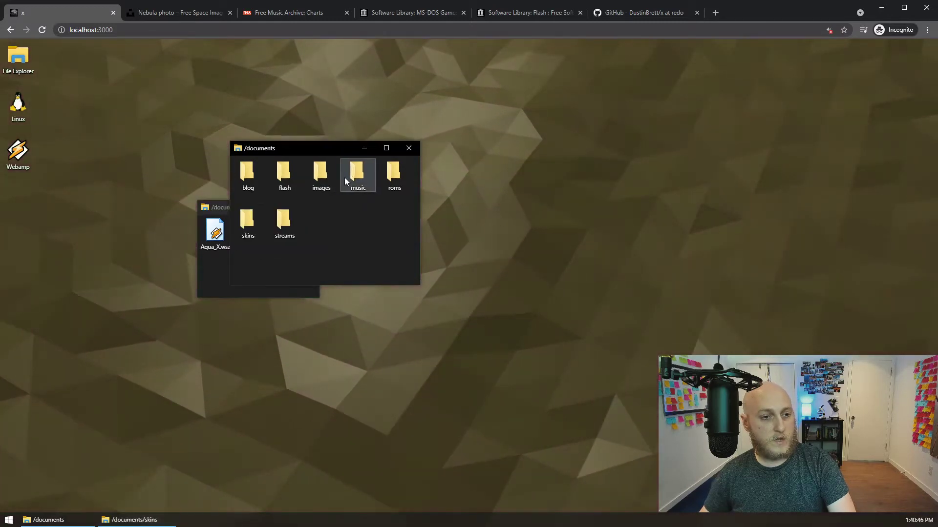
{"action": "left_click_drag", "start_coordinate": [526, 118], "coordinate": [484, 191]}
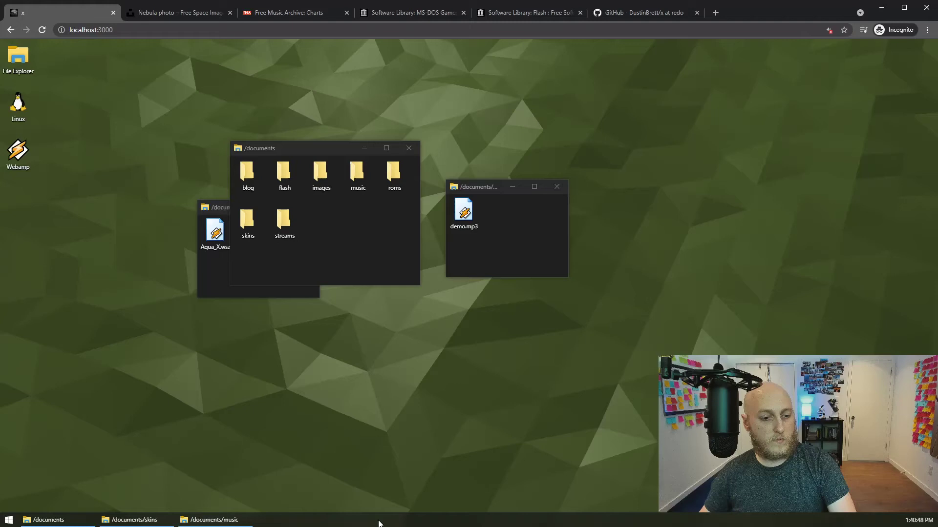
{"action": "left_click", "coordinate": [419, 507]}
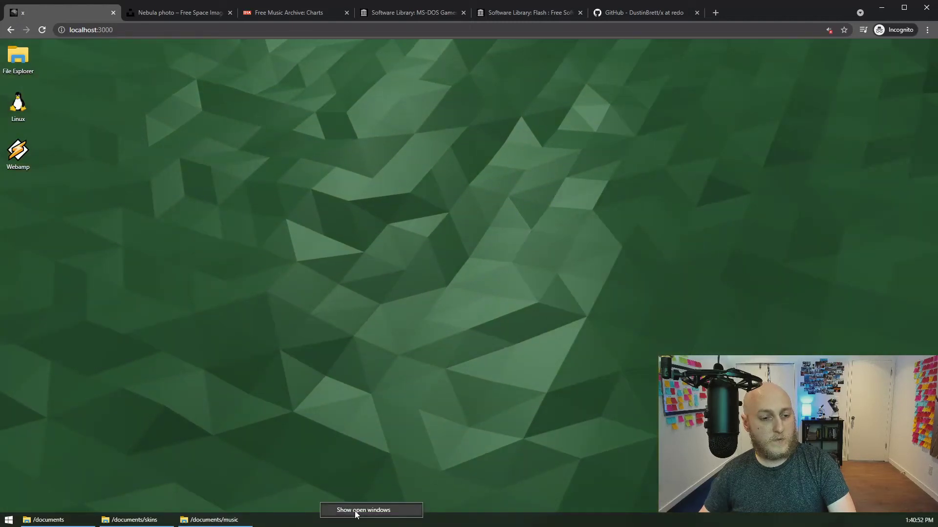
{"action": "left_click", "coordinate": [356, 514]}
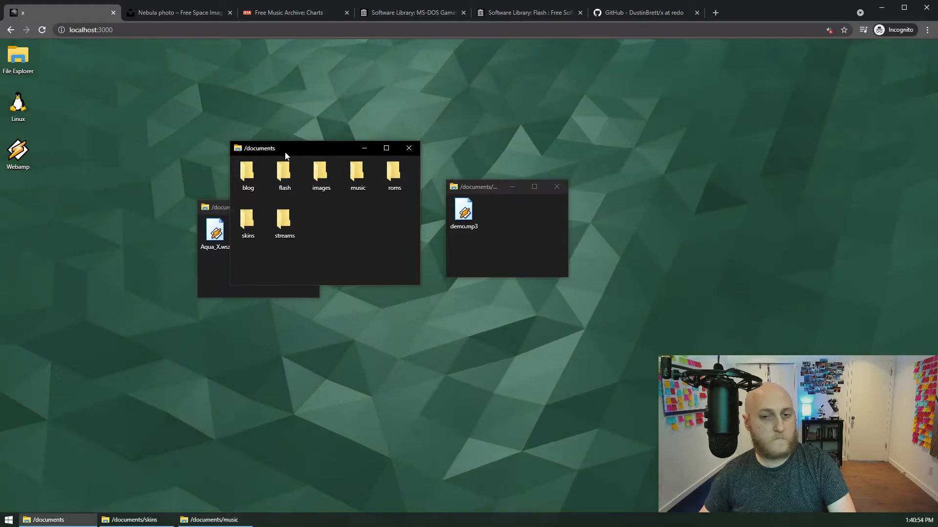
{"action": "left_click_drag", "start_coordinate": [285, 152], "coordinate": [345, 217]}
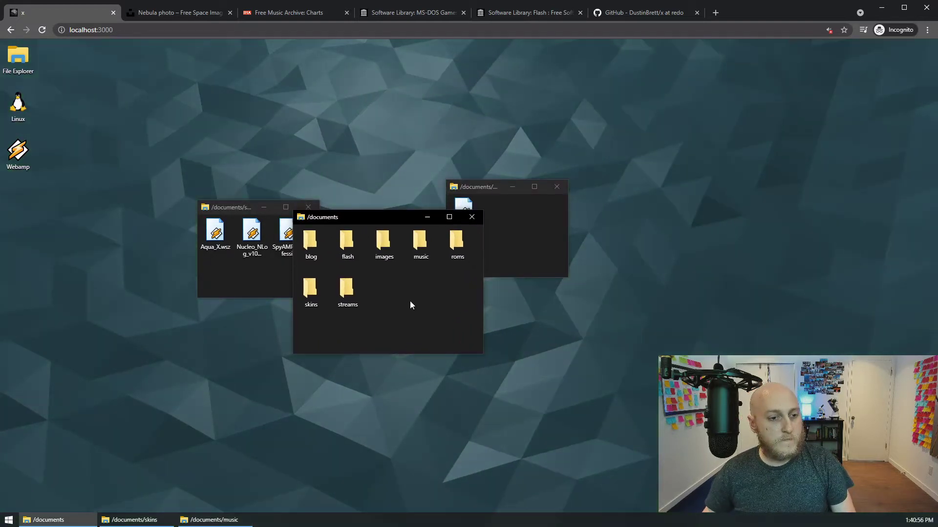
Step: Create a New folder on the desktop from its context menu and open it
{"action": "left_click", "coordinate": [124, 157]}
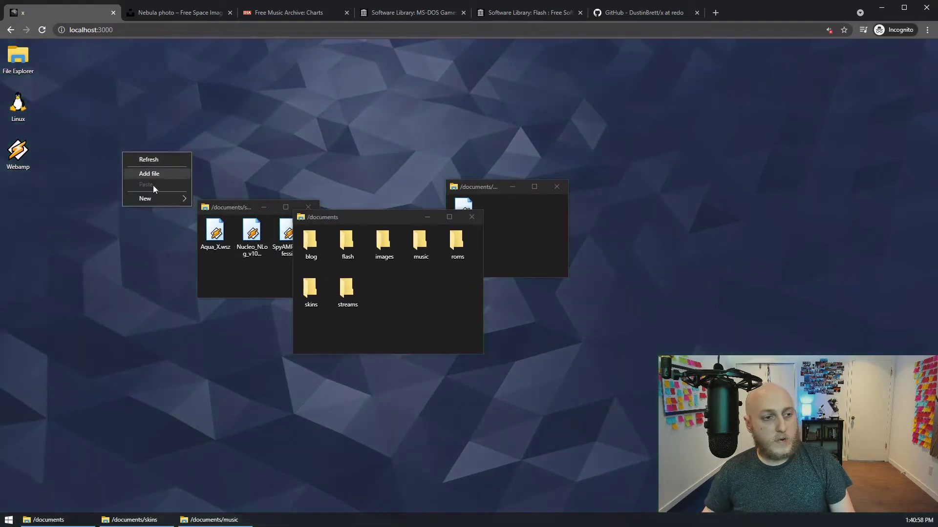
{"action": "mouse_move", "coordinate": [151, 200]}
{"action": "left_click", "coordinate": [207, 200]}
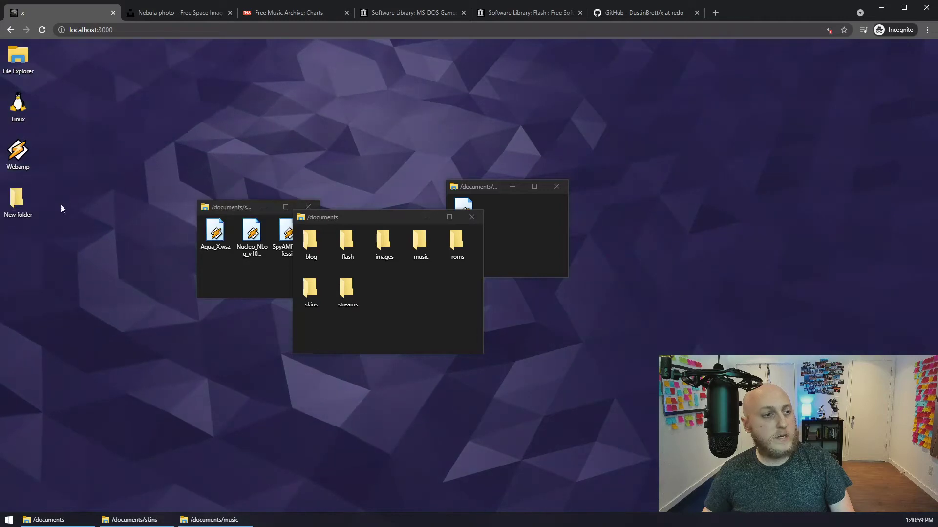
{"action": "double_click", "coordinate": [17, 202]}
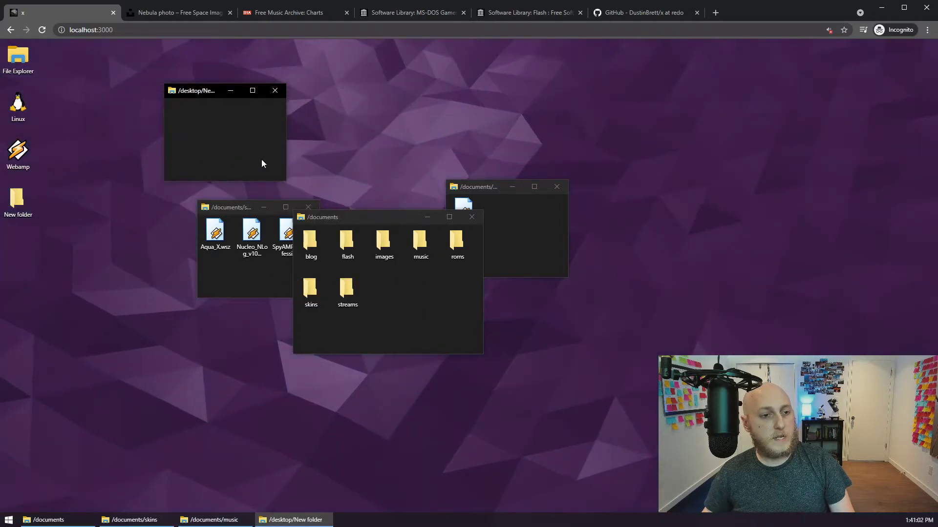
Step: Widen the folder window and create New Rich Text Document.whtml inside it
{"action": "left_click_drag", "start_coordinate": [286, 171], "coordinate": [531, 119]}
{"action": "right_click", "coordinate": [315, 107]}
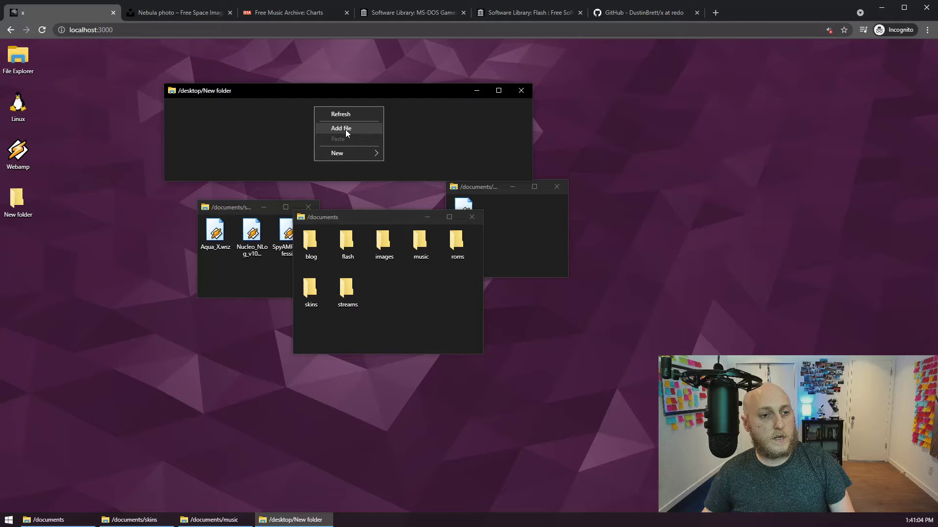
{"action": "mouse_move", "coordinate": [355, 158]}
{"action": "left_click", "coordinate": [427, 171]}
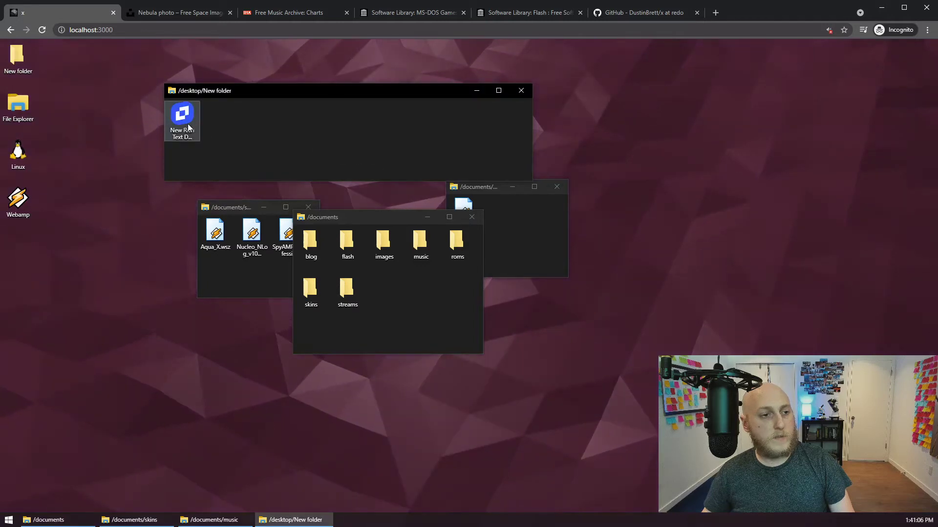
{"action": "left_click", "coordinate": [214, 145]}
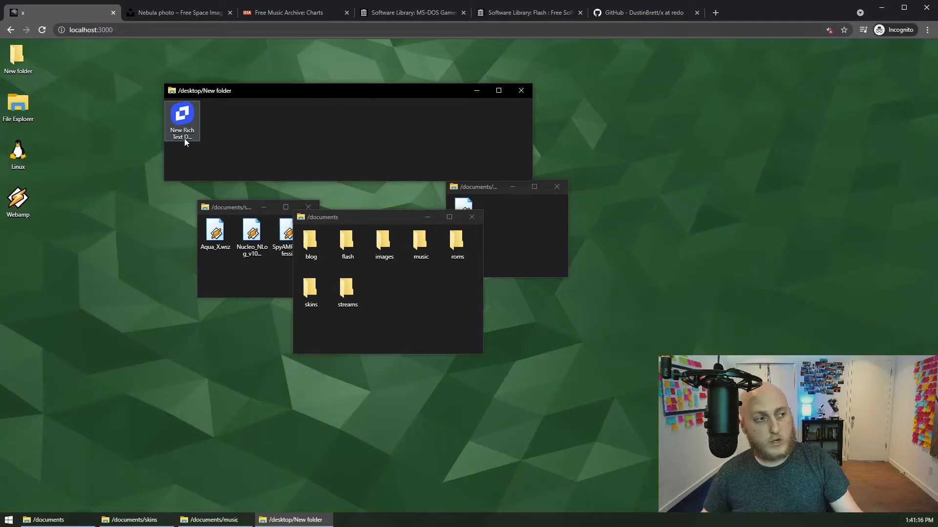
{"action": "left_click", "coordinate": [178, 133]}
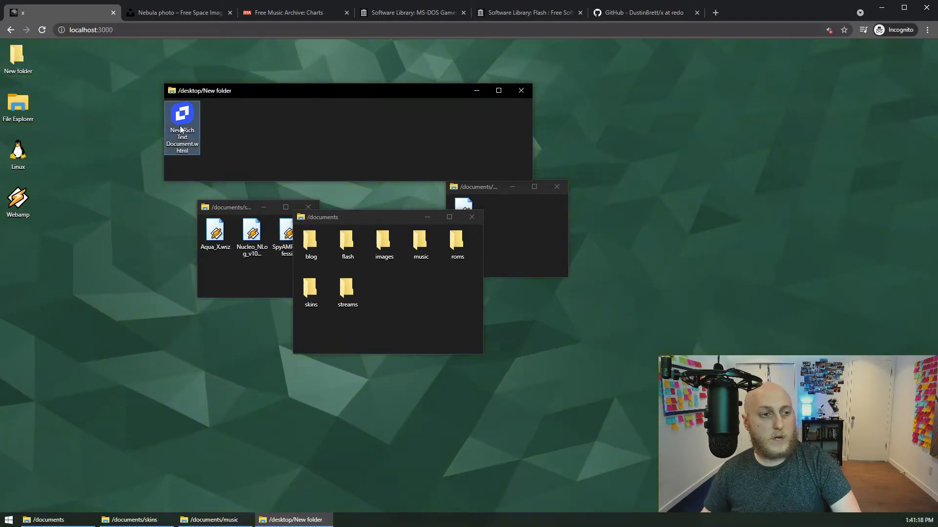
Step: Open the new rich text document in TinyMCE, then maximize, restore and minimize its window
{"action": "double_click", "coordinate": [181, 129]}
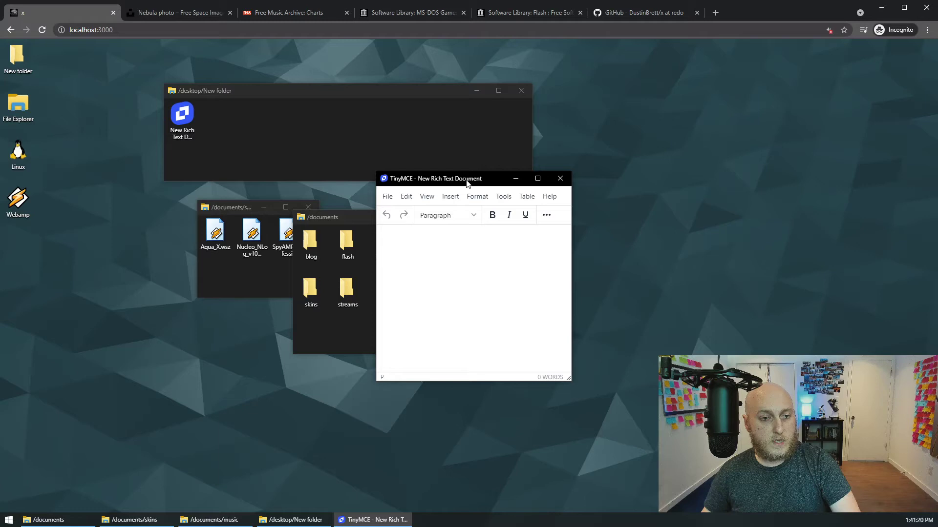
{"action": "left_click_drag", "start_coordinate": [439, 182], "coordinate": [404, 148]}
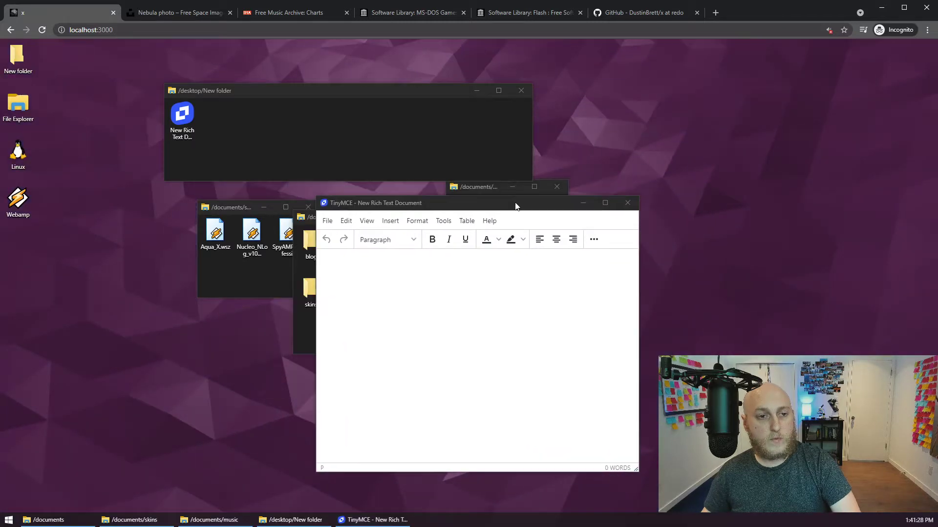
{"action": "left_click", "coordinate": [622, 200]}
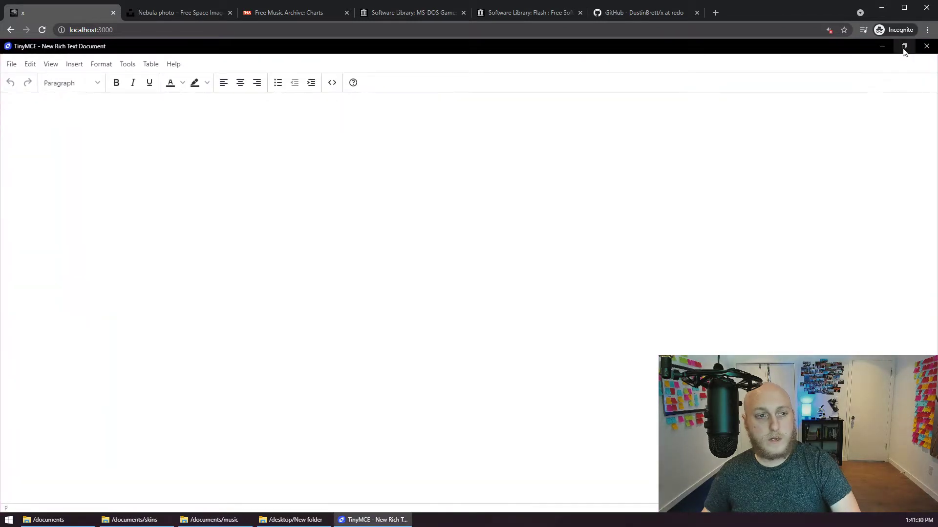
{"action": "right_click", "coordinate": [691, 50]}
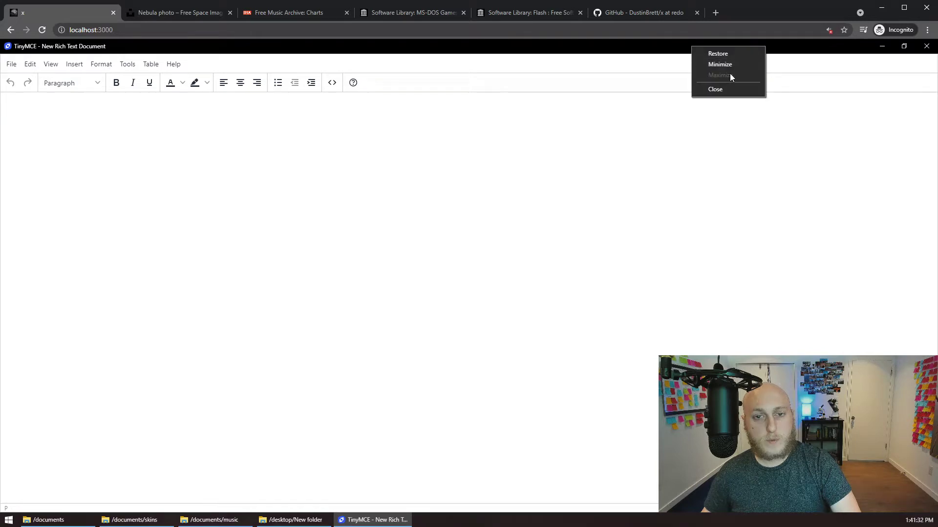
{"action": "left_click", "coordinate": [719, 54]}
{"action": "left_click", "coordinate": [605, 199]}
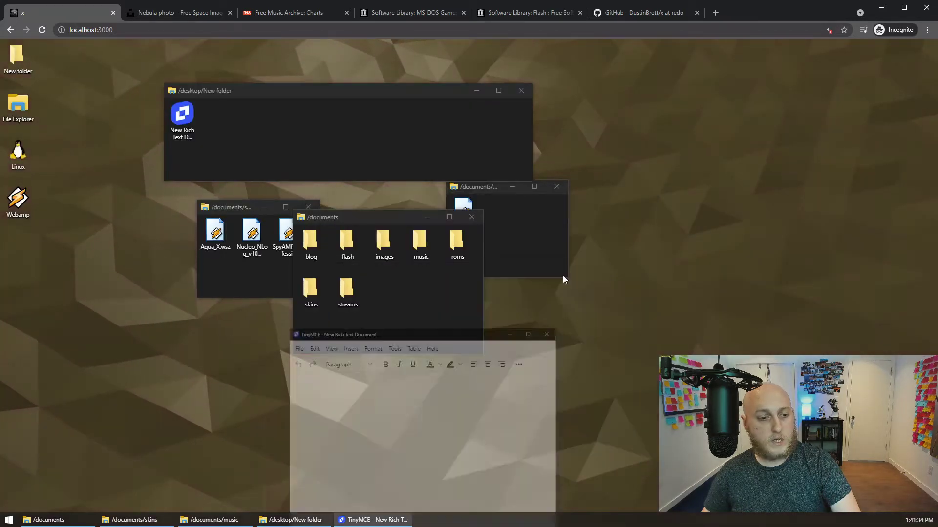
Step: Cycle the New folder, music, skins and documents windows to the front from the taskbar
{"action": "left_click", "coordinate": [372, 520]}
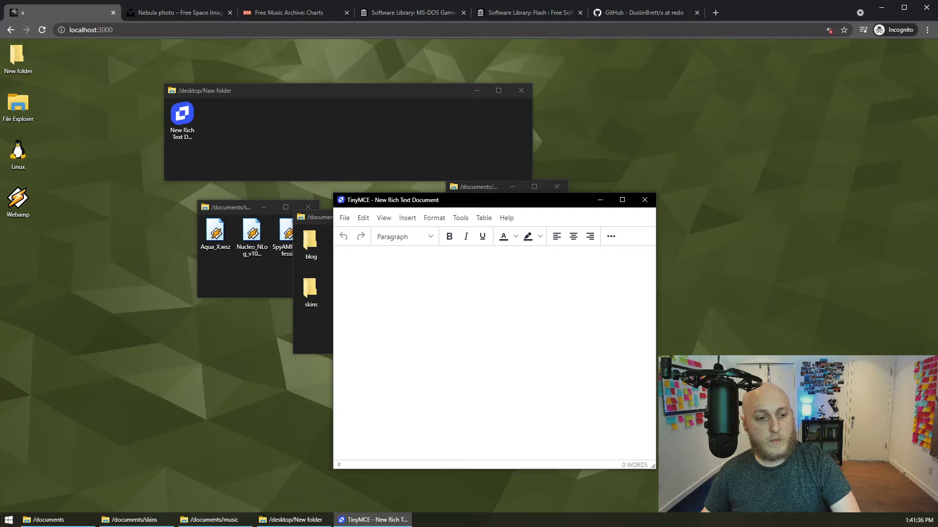
{"action": "left_click", "coordinate": [240, 488]}
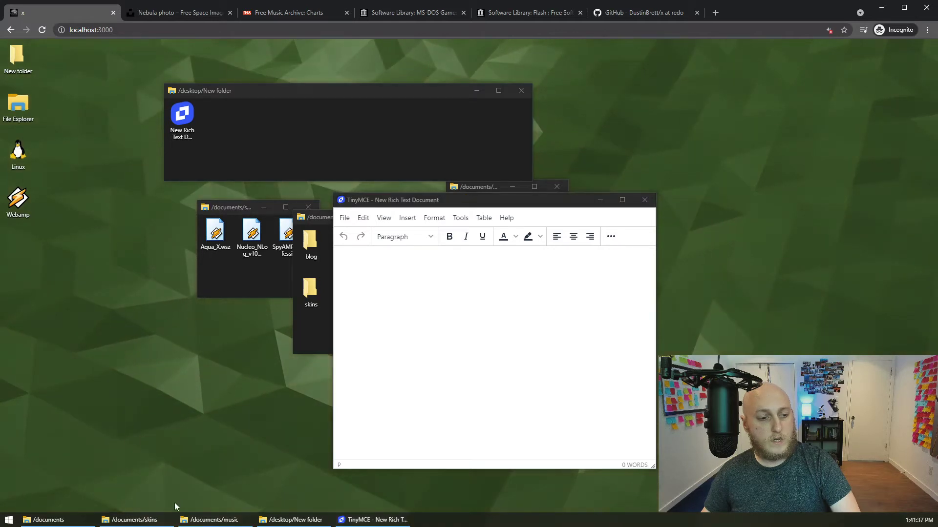
{"action": "left_click", "coordinate": [290, 520]}
{"action": "left_click", "coordinate": [223, 520]}
{"action": "left_click", "coordinate": [131, 519]}
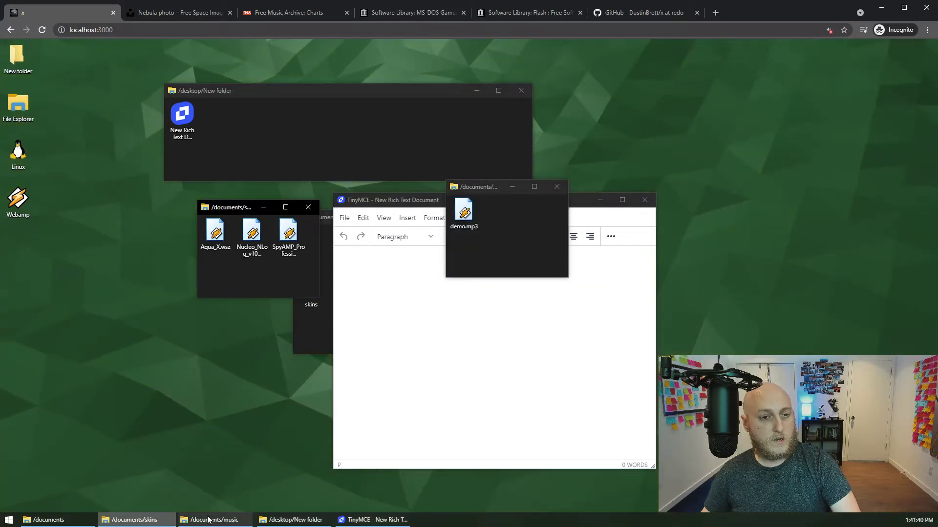
{"action": "left_click", "coordinate": [73, 519]}
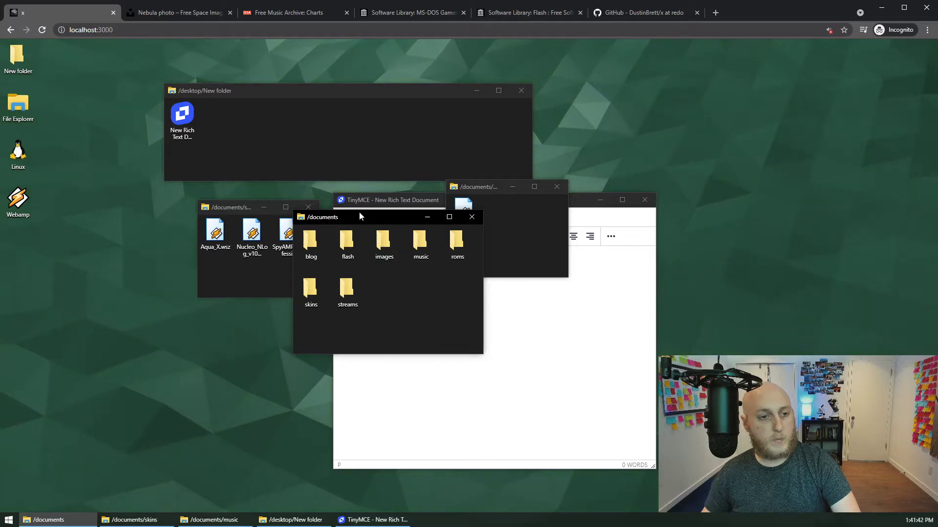
Step: Move the documents window to the upper right and close the empty TinyMCE document
{"action": "left_click_drag", "start_coordinate": [359, 216], "coordinate": [489, 131]}
{"action": "left_click", "coordinate": [367, 200]}
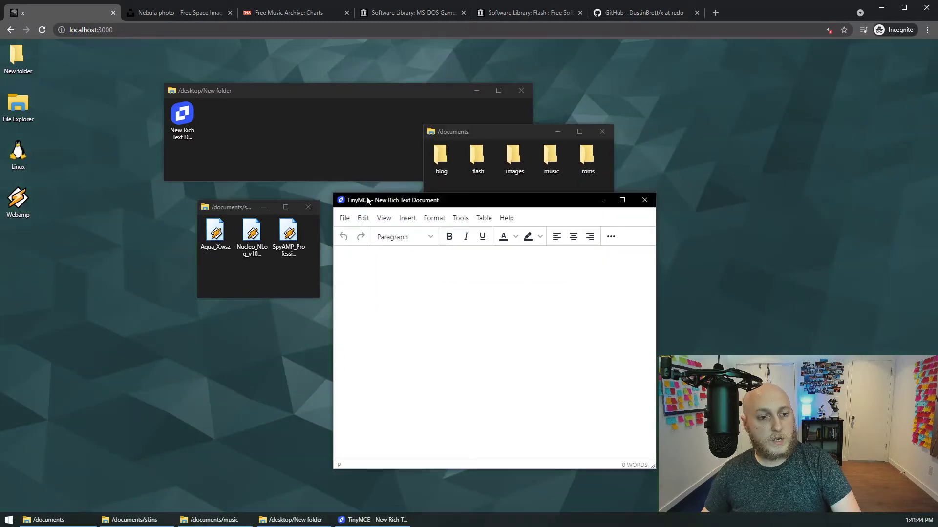
{"action": "left_click", "coordinate": [644, 200]}
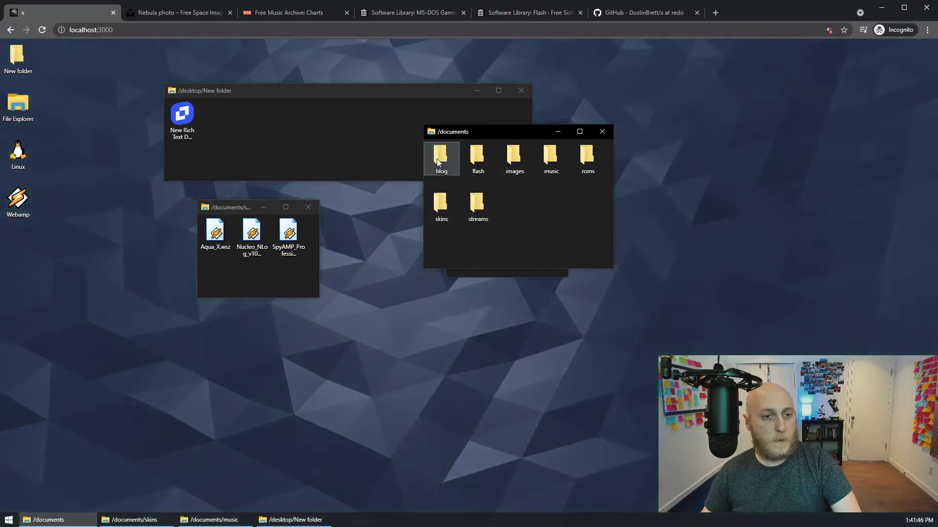
Step: Open the blog folder and Leaving Saskatoon.whtml in TinyMCE, enlarging both windows
{"action": "double_click", "coordinate": [442, 157]}
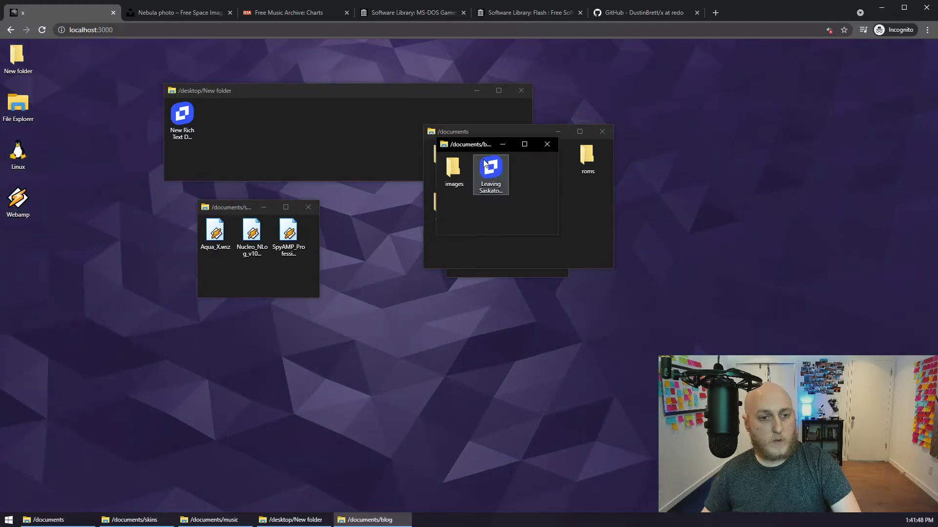
{"action": "left_click_drag", "start_coordinate": [473, 141], "coordinate": [259, 116]}
{"action": "left_click_drag", "start_coordinate": [348, 204], "coordinate": [418, 249]}
{"action": "left_click", "coordinate": [284, 147]}
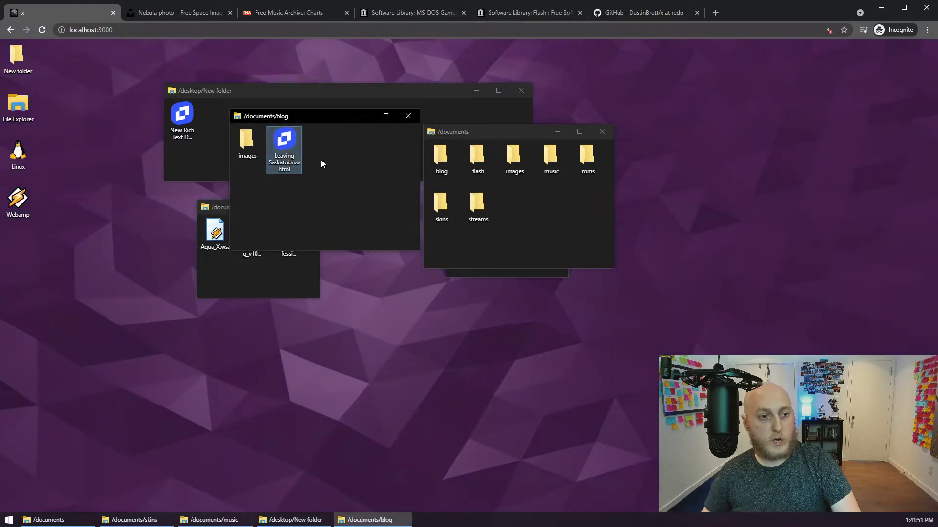
{"action": "double_click", "coordinate": [284, 147]}
{"action": "left_click_drag", "start_coordinate": [424, 179], "coordinate": [215, 102]}
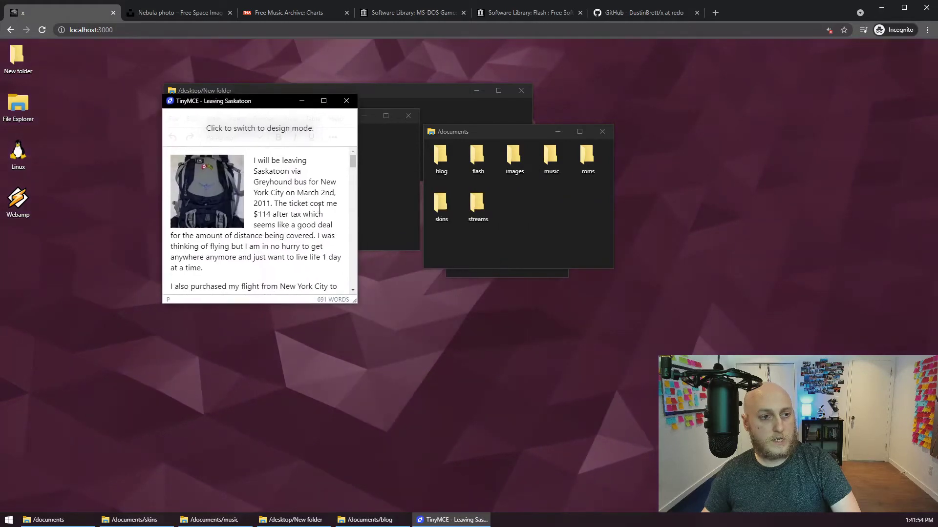
{"action": "left_click_drag", "start_coordinate": [355, 302], "coordinate": [471, 491]}
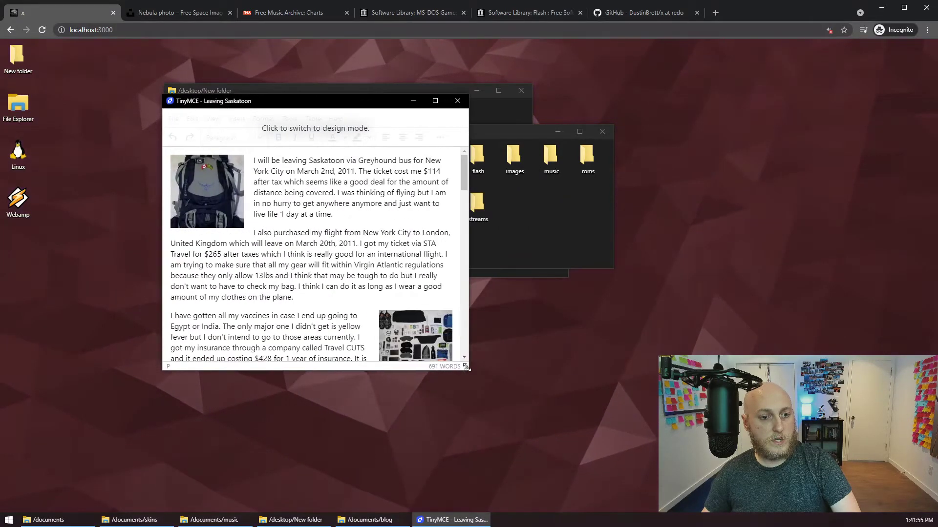
{"action": "left_click", "coordinate": [433, 100]}
{"action": "mouse_move", "coordinate": [933, 126]}
{"action": "left_mouse_down"}
{"action": "mouse_move", "coordinate": [928, 155]}
{"action": "mouse_move", "coordinate": [930, 122]}
{"action": "left_mouse_up"}
{"action": "left_click", "coordinate": [903, 46]}
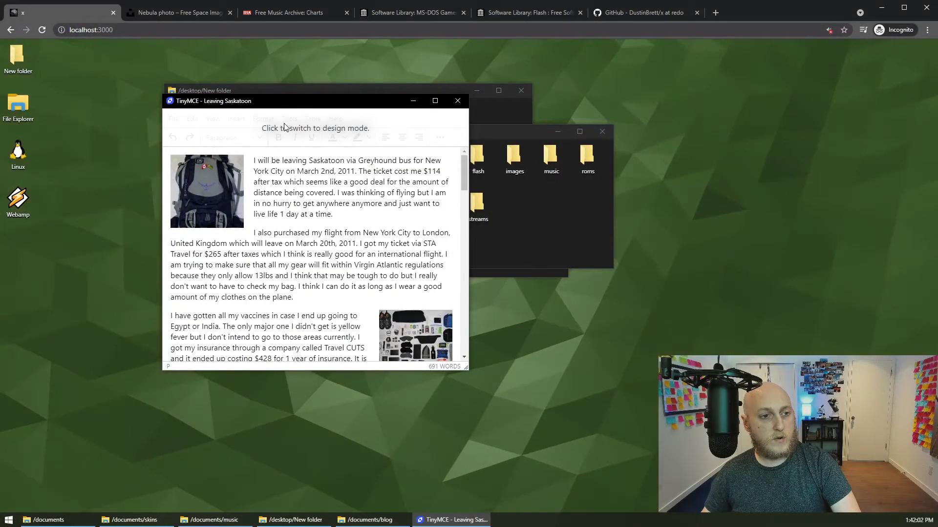
Step: In design mode, underline New York City and delete the first paragraph's text after 'seems'
{"action": "left_click", "coordinate": [285, 127]}
{"action": "left_click_drag", "start_coordinate": [353, 218], "coordinate": [238, 158]}
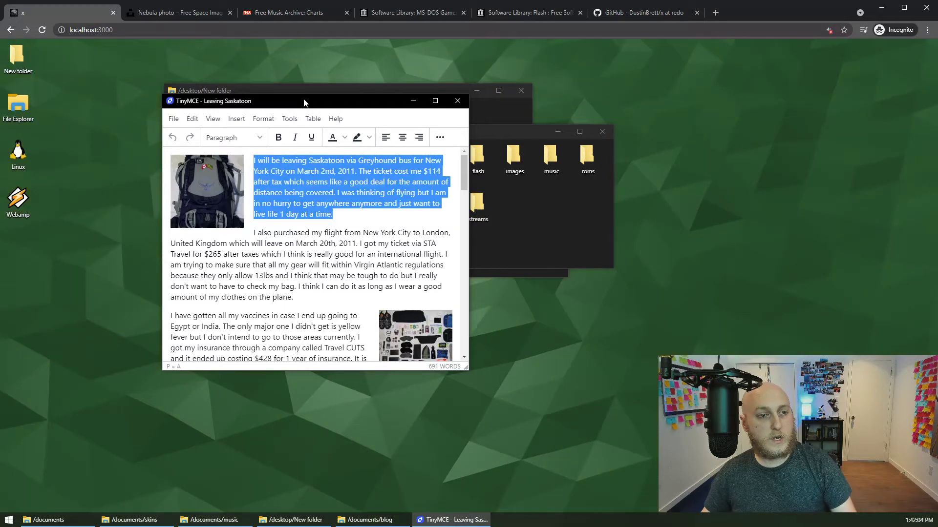
{"action": "left_click", "coordinate": [287, 170]}
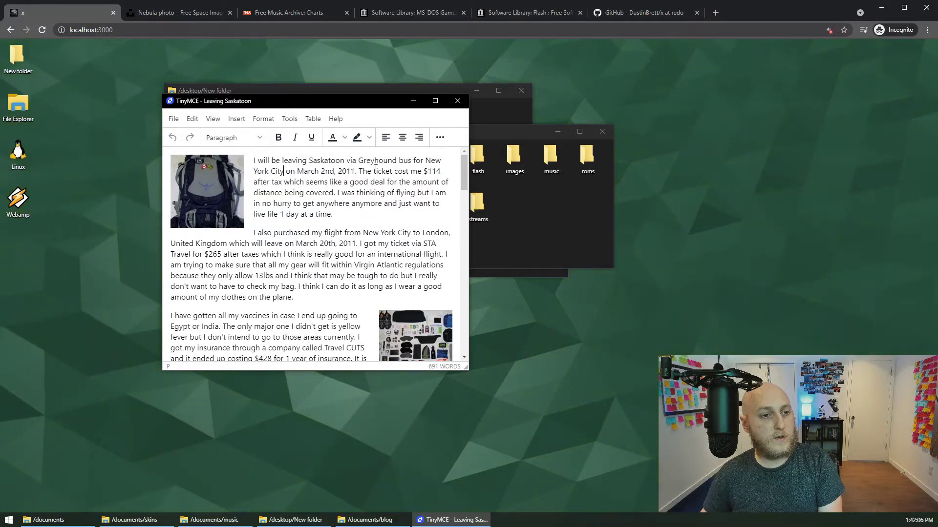
{"action": "left_click", "coordinate": [312, 138]}
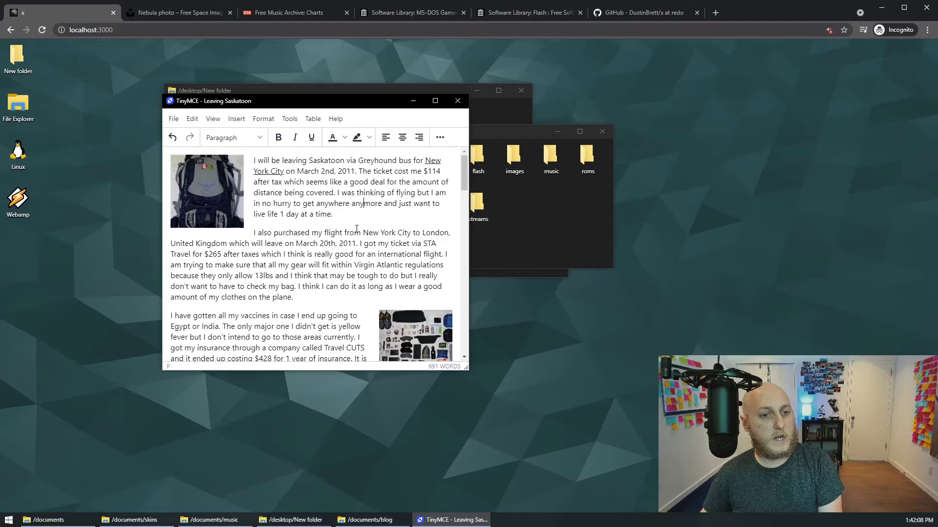
{"action": "left_click_drag", "start_coordinate": [333, 214], "coordinate": [328, 182]}
{"action": "key", "text": "BackSpace"}
Step: Move the backpack image below the first line, then close the post window
{"action": "left_click", "coordinate": [207, 191]}
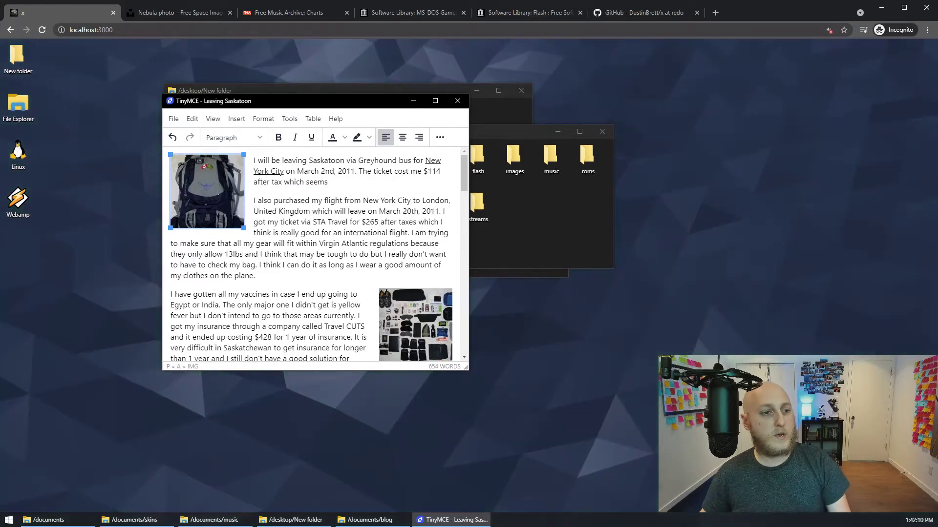
{"action": "left_click_drag", "start_coordinate": [438, 171], "coordinate": [441, 165]}
{"action": "left_click", "coordinate": [370, 219]}
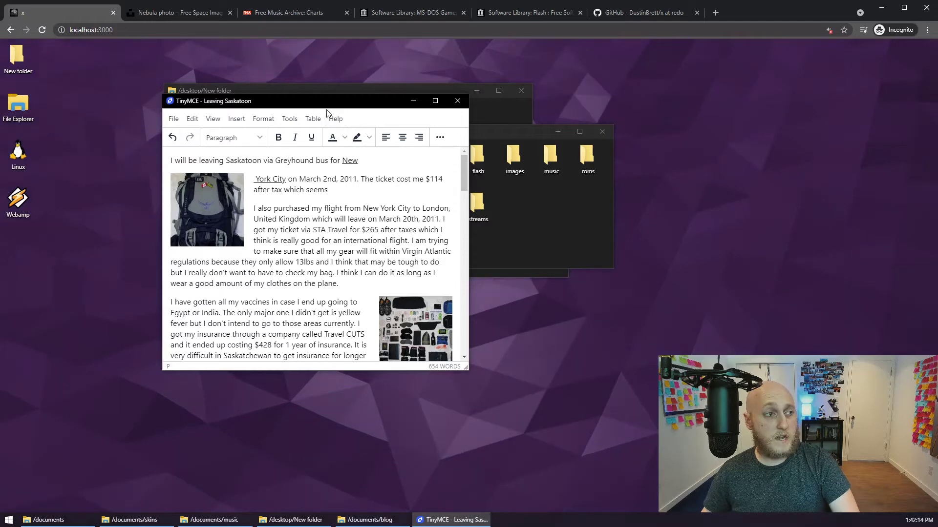
{"action": "left_click_drag", "start_coordinate": [345, 101], "coordinate": [385, 137]}
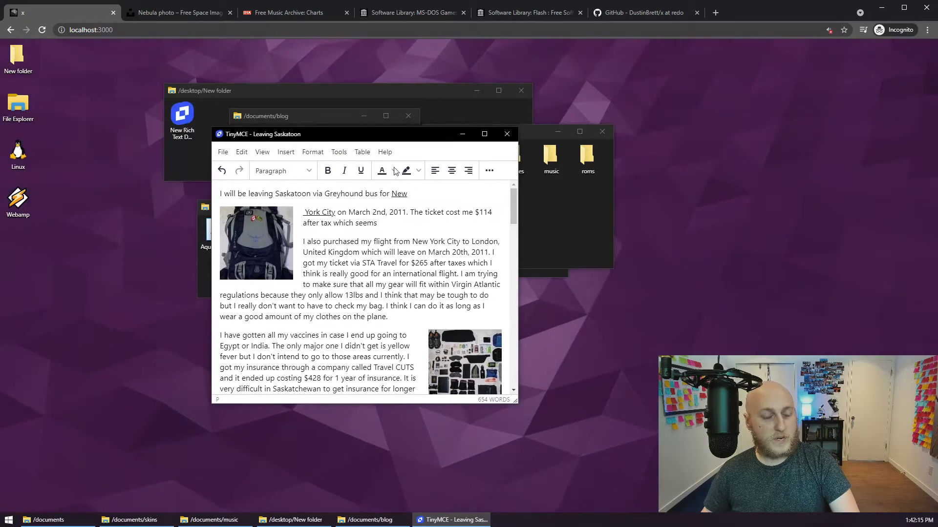
{"action": "left_click", "coordinate": [497, 137]}
{"action": "left_click", "coordinate": [515, 253]}
Step: Open Leaving Saskatoon.whtml with Monaco Editor and enlarge the editor window
{"action": "left_click", "coordinate": [370, 215]}
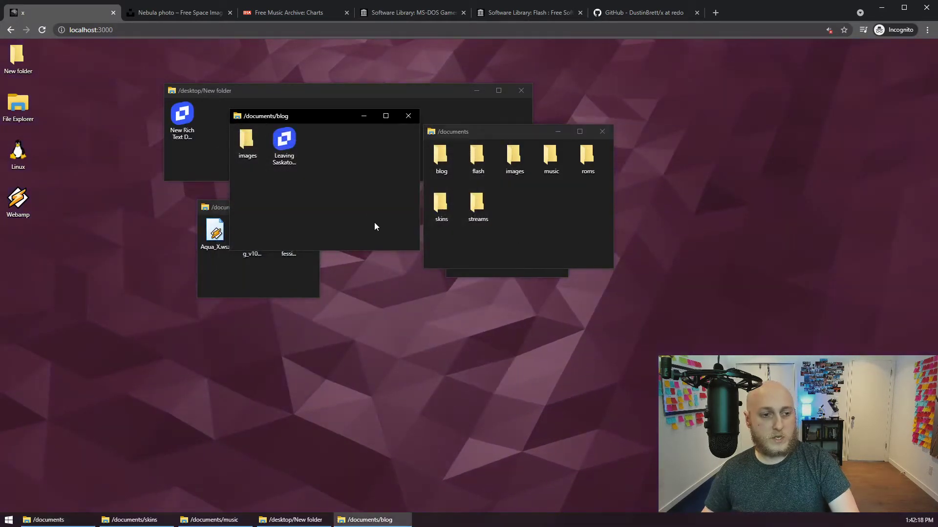
{"action": "right_click", "coordinate": [287, 143]}
{"action": "mouse_move", "coordinate": [317, 158]}
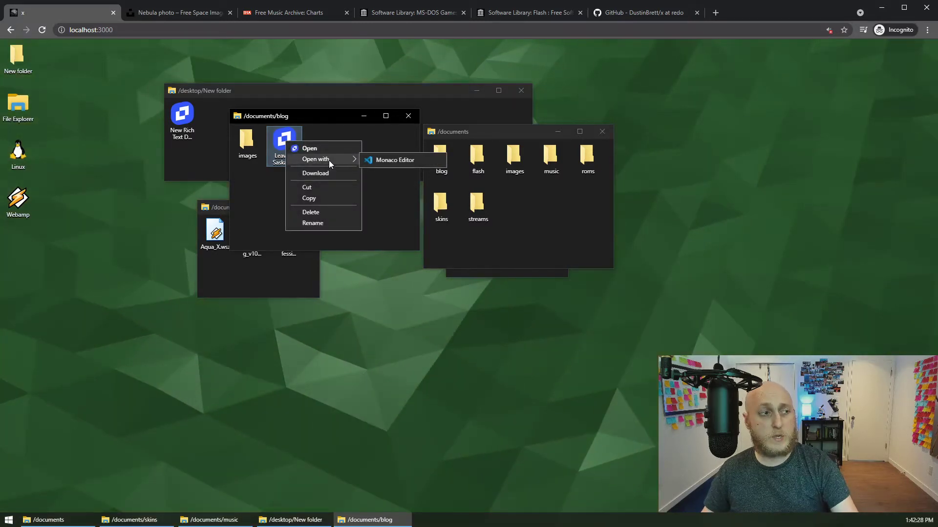
{"action": "left_click", "coordinate": [390, 160]}
{"action": "left_click_drag", "start_coordinate": [462, 181], "coordinate": [299, 109]}
{"action": "left_click_drag", "start_coordinate": [401, 307], "coordinate": [670, 410]}
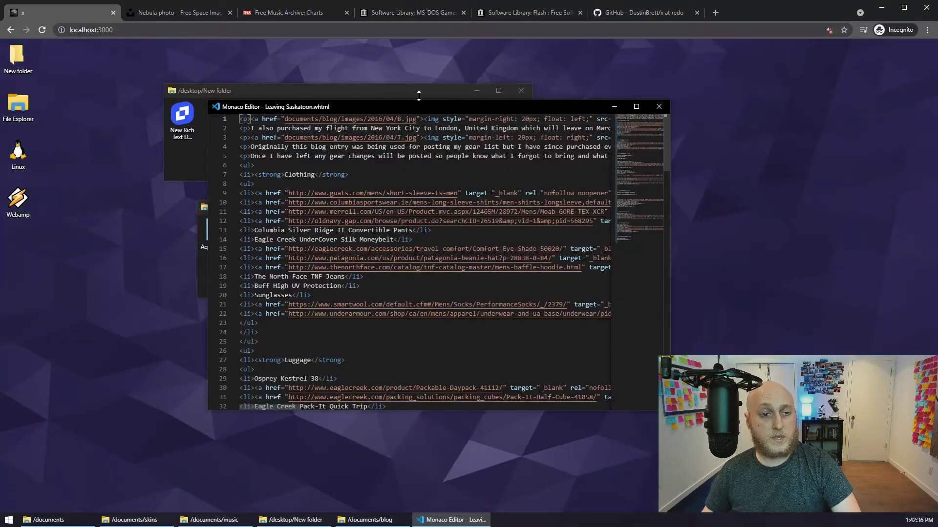
{"action": "left_click_drag", "start_coordinate": [407, 105], "coordinate": [451, 100]}
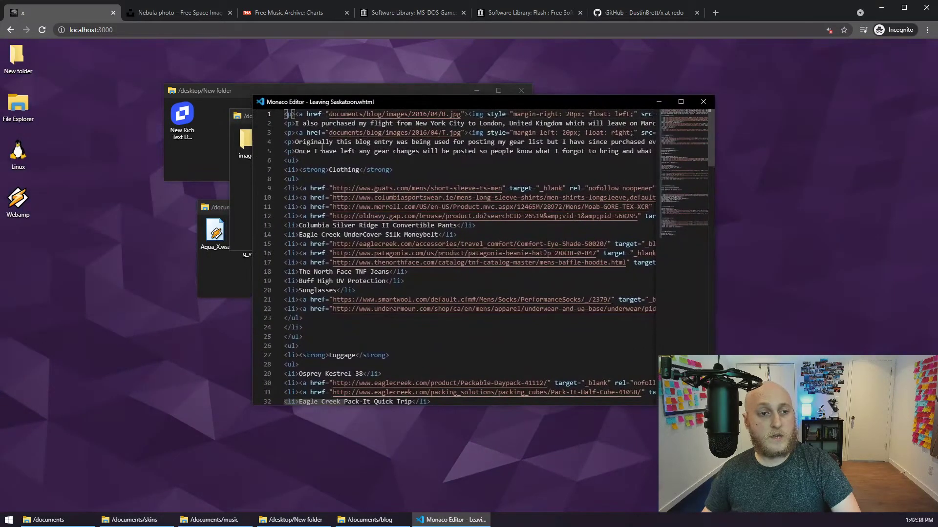
Step: Select lines 7-15, try the Command Palette from the context menu, and search for 'sadasd'
{"action": "left_click_drag", "start_coordinate": [292, 114], "coordinate": [492, 350]}
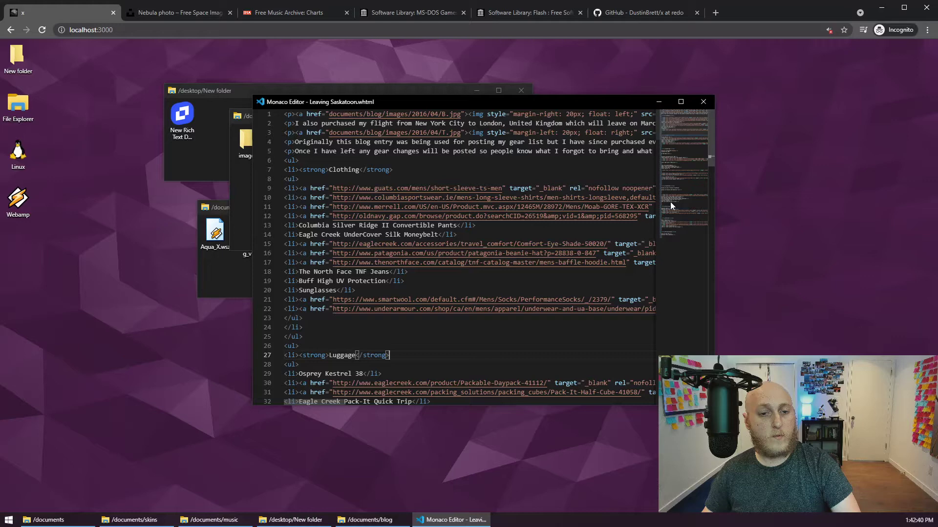
{"action": "left_click_drag", "start_coordinate": [710, 127], "coordinate": [702, 106]}
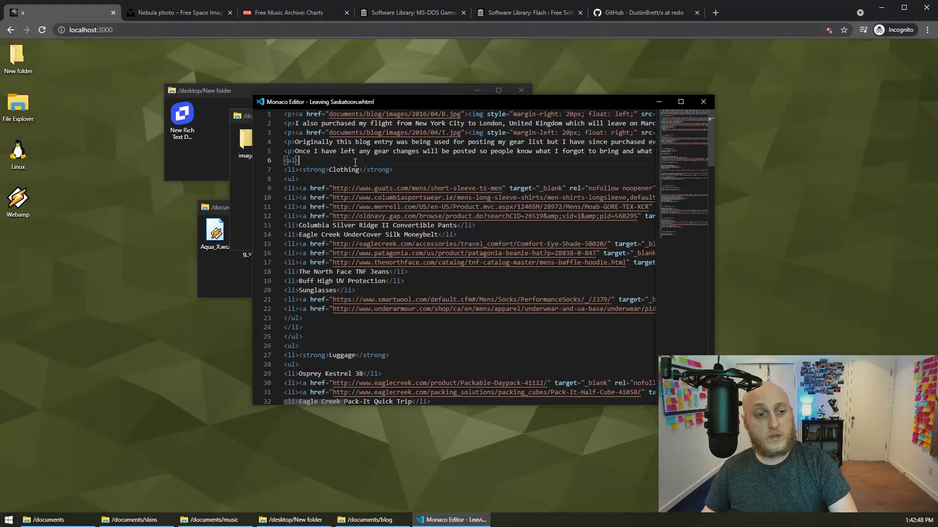
{"action": "left_click_drag", "start_coordinate": [355, 163], "coordinate": [386, 244]}
{"action": "right_click", "coordinate": [386, 214]}
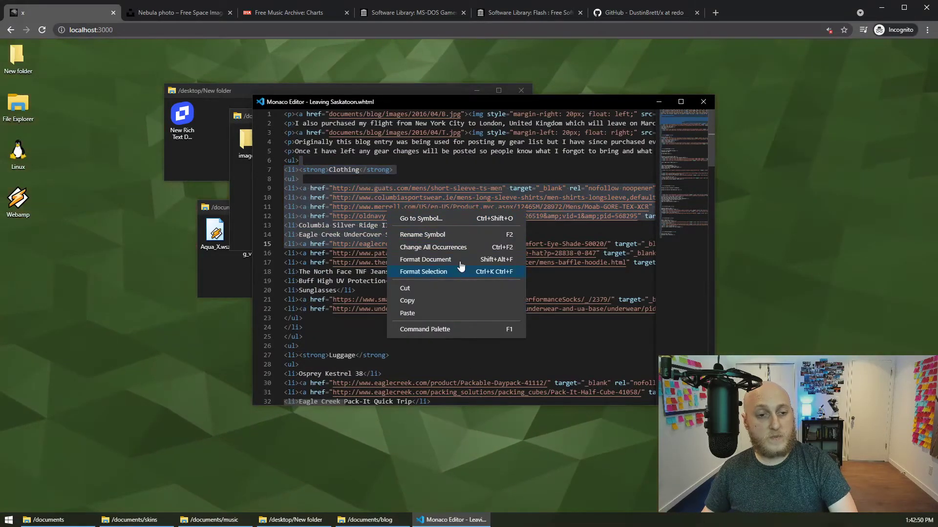
{"action": "left_click", "coordinate": [453, 333]}
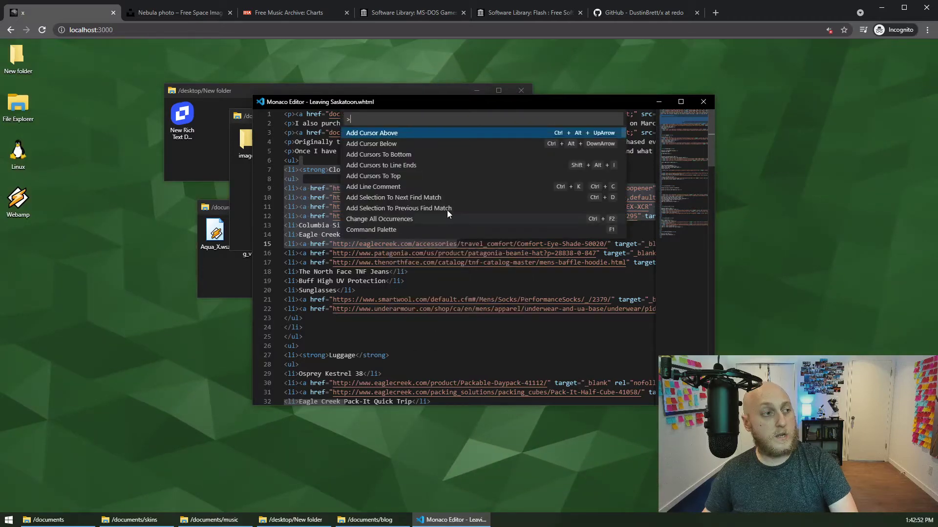
{"action": "key", "text": "Escape"}
{"action": "key", "text": "ctrl+f"}
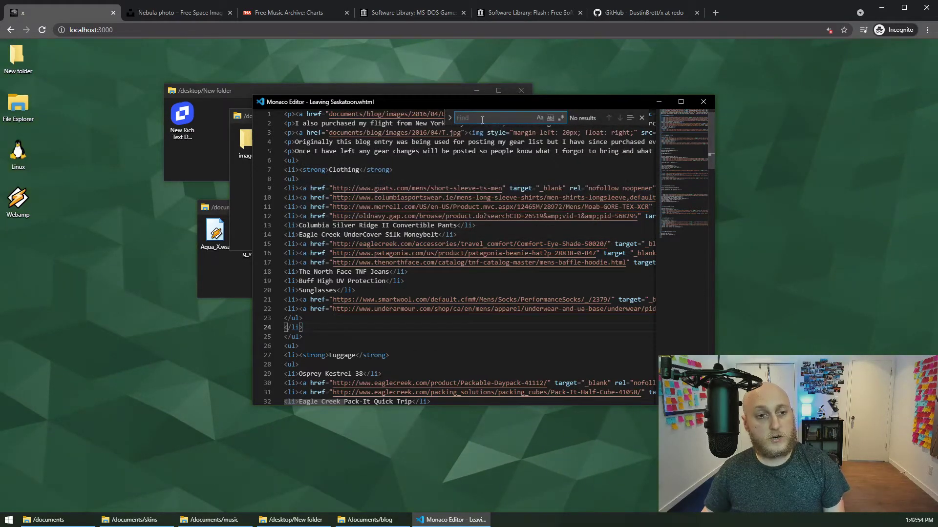
{"action": "type", "text": "sadasdas"}
{"action": "left_click", "coordinate": [640, 117]}
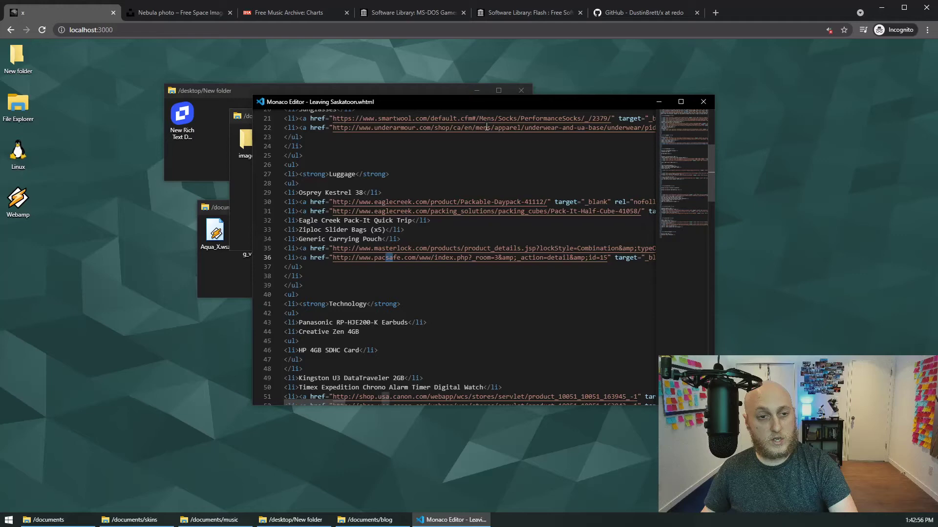
{"action": "left_click_drag", "start_coordinate": [710, 178], "coordinate": [681, 115]}
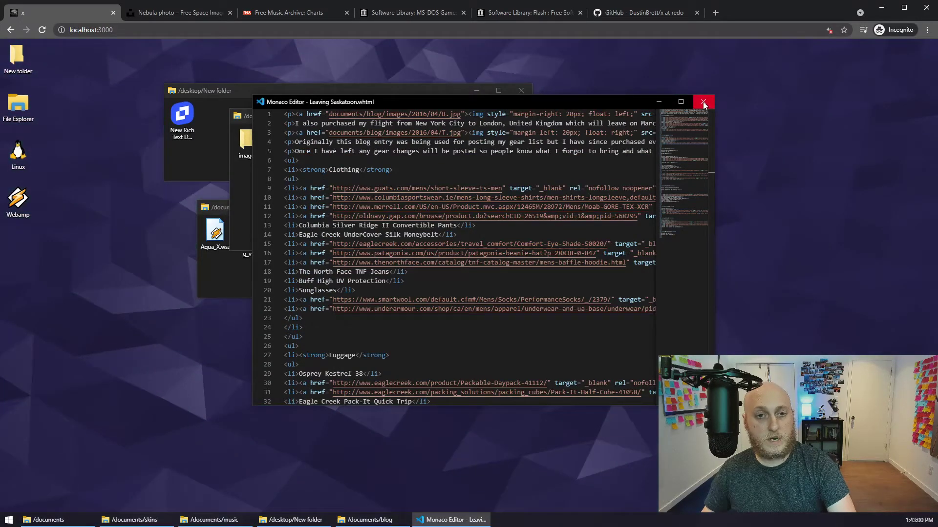
Step: Close the Monaco code editor and the blog folder window
{"action": "left_click", "coordinate": [658, 103]}
{"action": "left_click", "coordinate": [451, 519]}
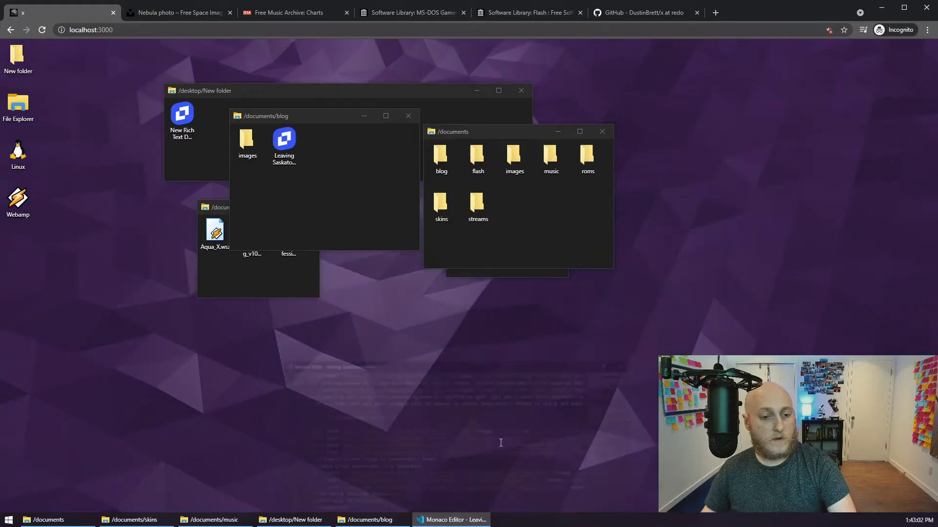
{"action": "left_click", "coordinate": [705, 98]}
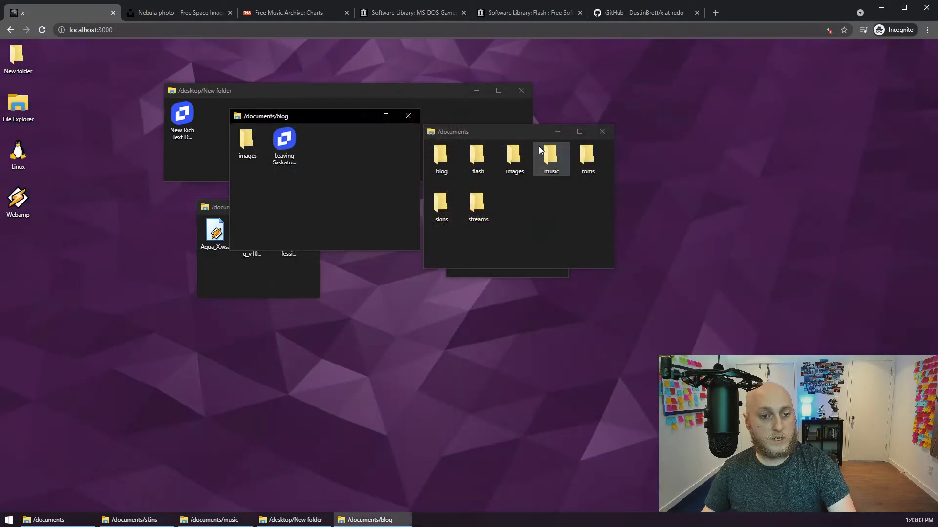
{"action": "left_click", "coordinate": [408, 116]}
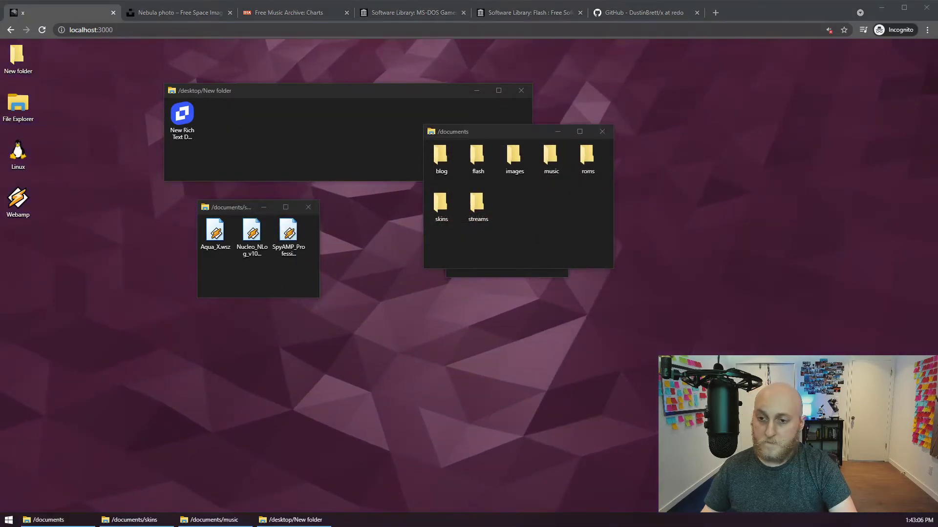
Step: Close New folder from its taskbar menu, then the skins and music folder windows
{"action": "right_click", "coordinate": [299, 522]}
{"action": "left_click", "coordinate": [323, 508]}
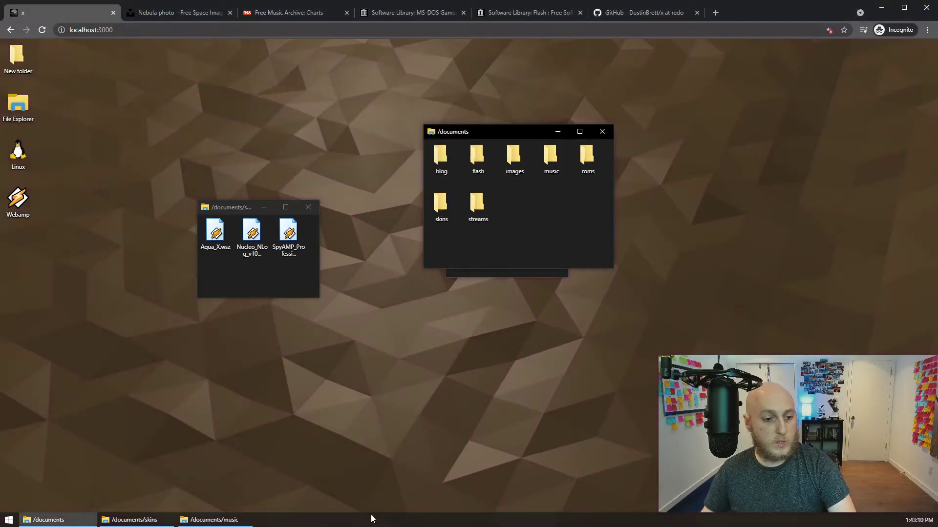
{"action": "left_click", "coordinate": [272, 266]}
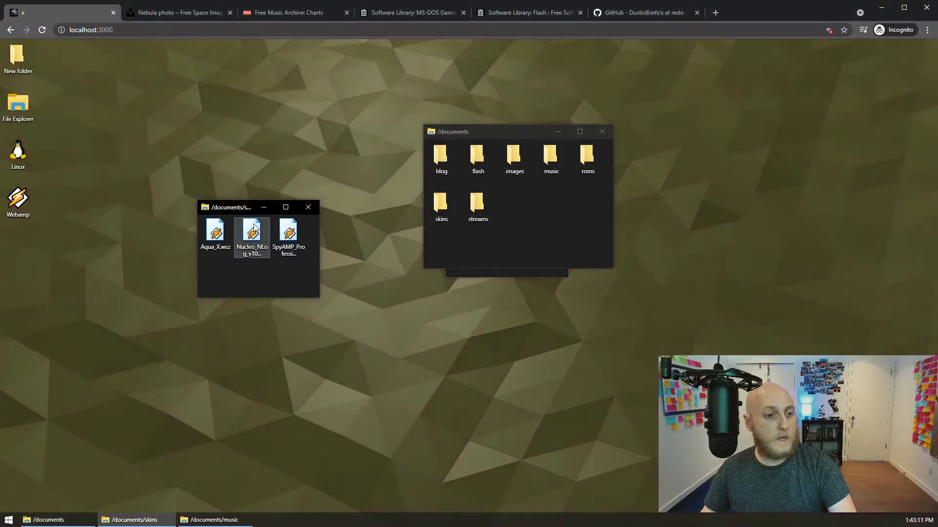
{"action": "double_click", "coordinate": [230, 209]}
{"action": "double_click", "coordinate": [371, 46]}
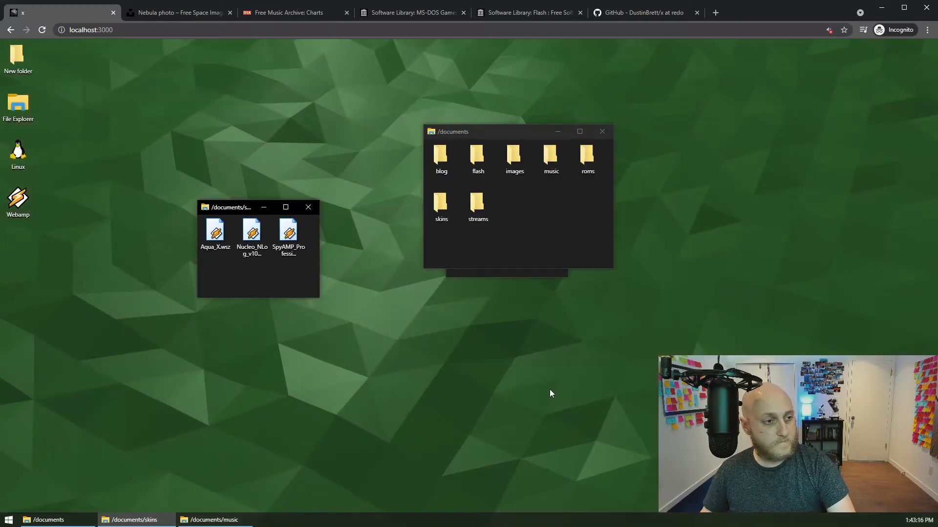
{"action": "left_click", "coordinate": [310, 209]}
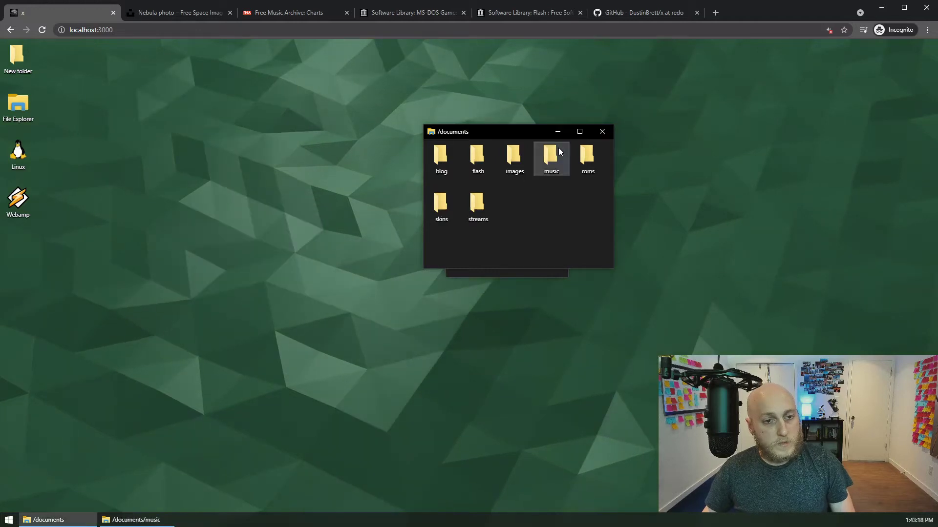
{"action": "left_click", "coordinate": [557, 187]}
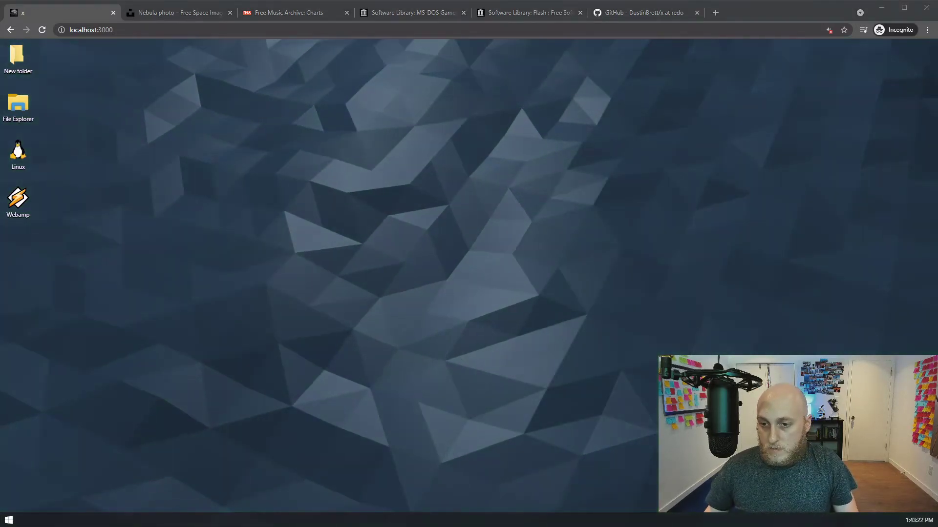
Step: Open the root and desktop folders side by side, moving favicon.ico into desktop and back
{"action": "double_click", "coordinate": [18, 105]}
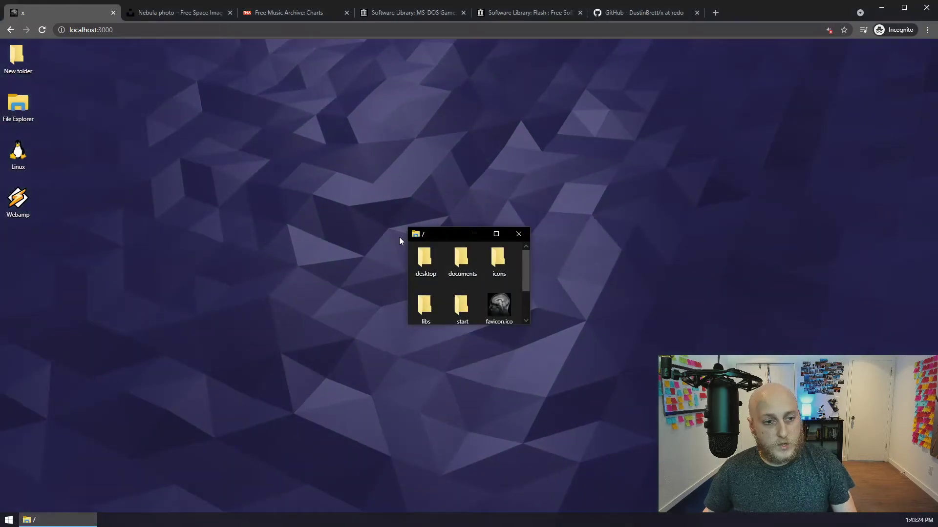
{"action": "left_click_drag", "start_coordinate": [407, 229], "coordinate": [241, 101]}
{"action": "double_click", "coordinate": [311, 165]}
{"action": "left_click_drag", "start_coordinate": [104, 248], "coordinate": [7, 47]}
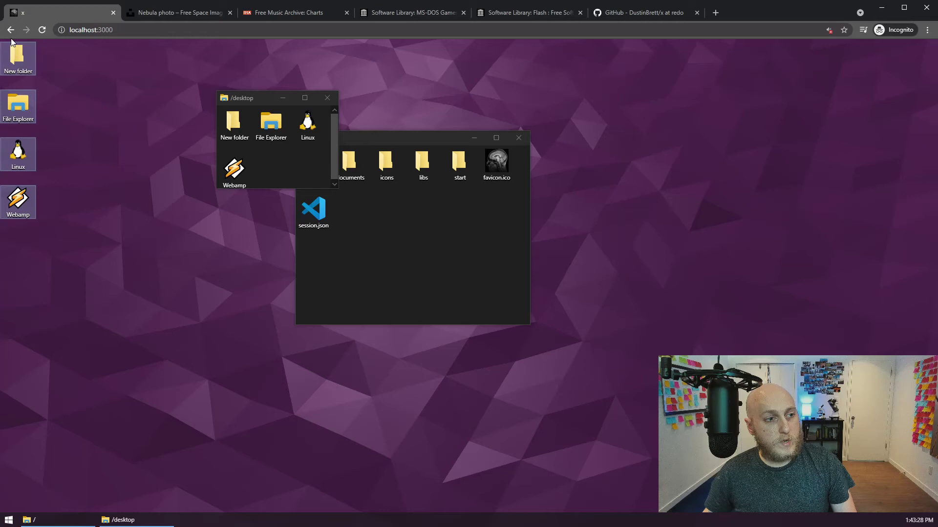
{"action": "left_click", "coordinate": [280, 118]}
{"action": "left_click_drag", "start_coordinate": [258, 102], "coordinate": [627, 184]}
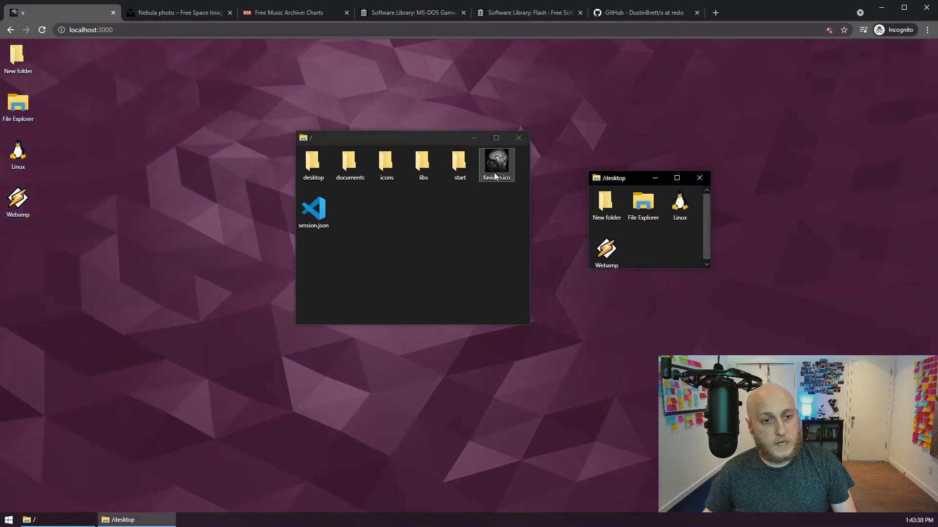
{"action": "left_click_drag", "start_coordinate": [496, 161], "coordinate": [653, 239]}
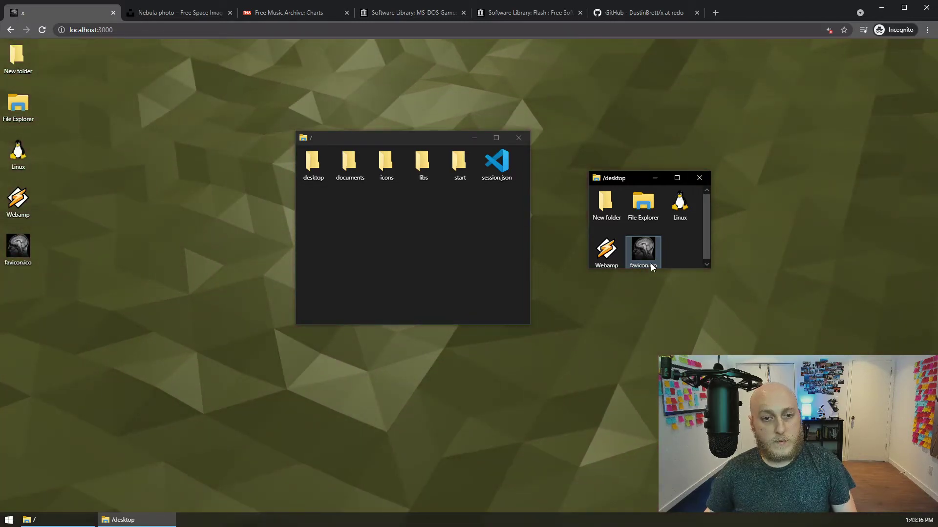
{"action": "left_click_drag", "start_coordinate": [626, 259], "coordinate": [446, 243]}
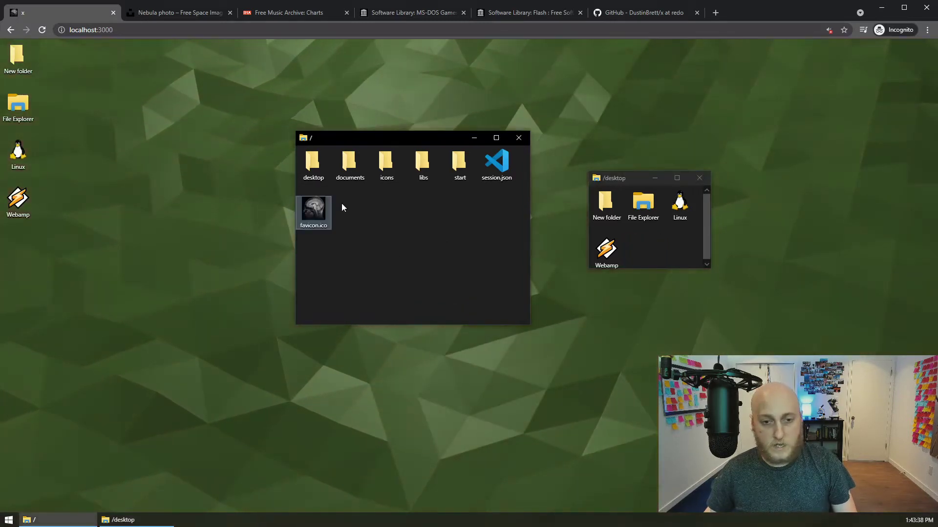
Step: Open the documents folder in a new window placed at the upper right
{"action": "key", "text": "alt+Tab"}
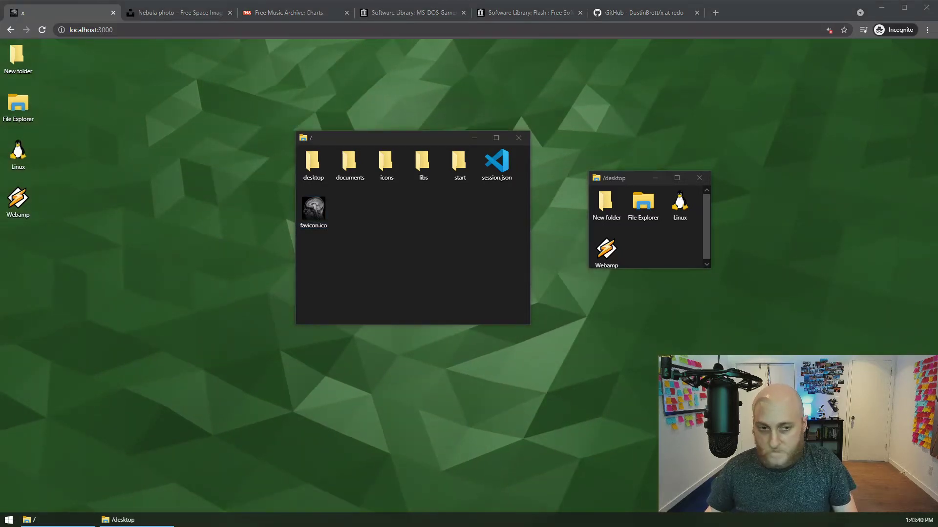
{"action": "left_click", "coordinate": [348, 178]}
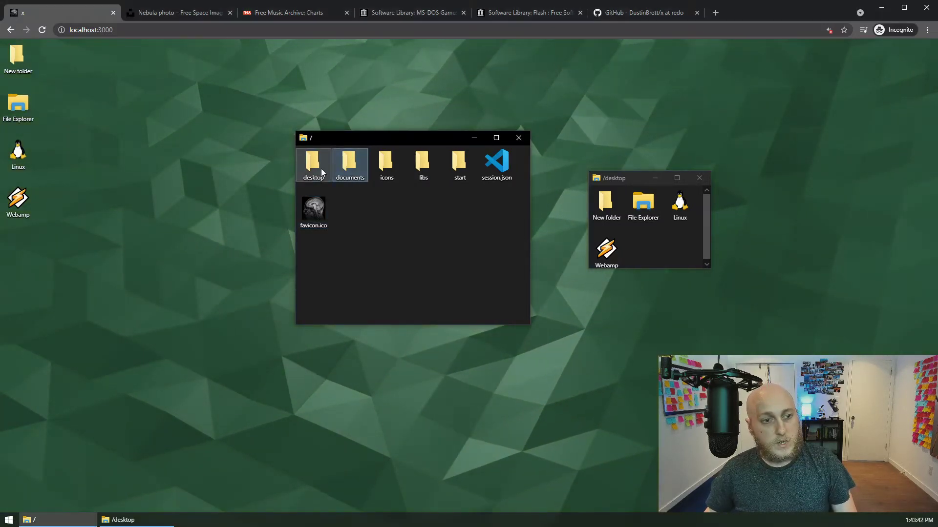
{"action": "double_click", "coordinate": [350, 157]}
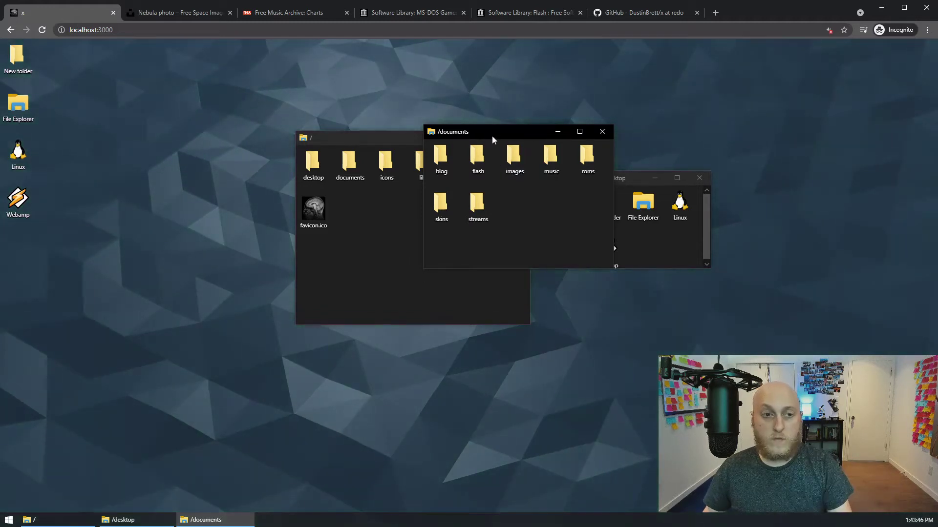
{"action": "left_click_drag", "start_coordinate": [492, 137], "coordinate": [802, 53]}
Step: Reload the web desktop, open Documents from the Start menu, move it top-right, then close it
{"action": "left_click", "coordinate": [43, 30]}
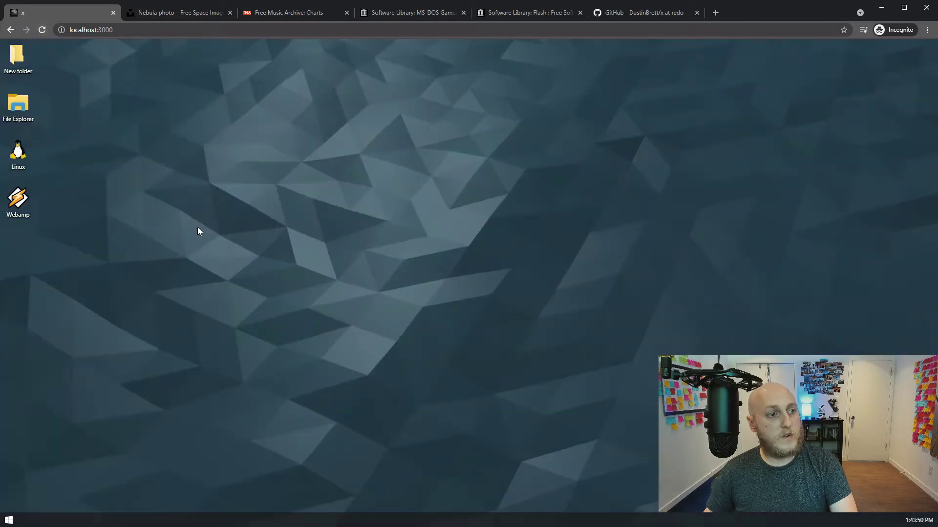
{"action": "left_click", "coordinate": [8, 520]}
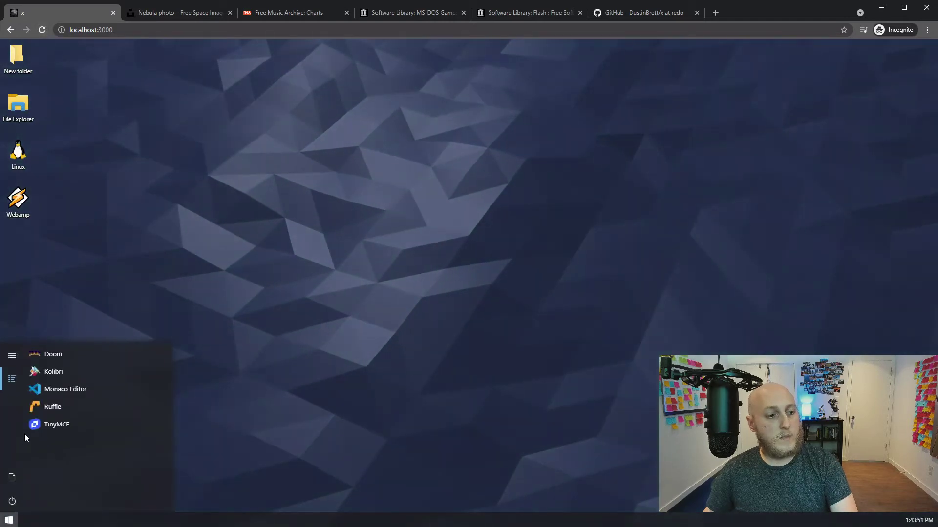
{"action": "left_click", "coordinate": [12, 477]}
{"action": "left_click_drag", "start_coordinate": [494, 131], "coordinate": [804, 57]}
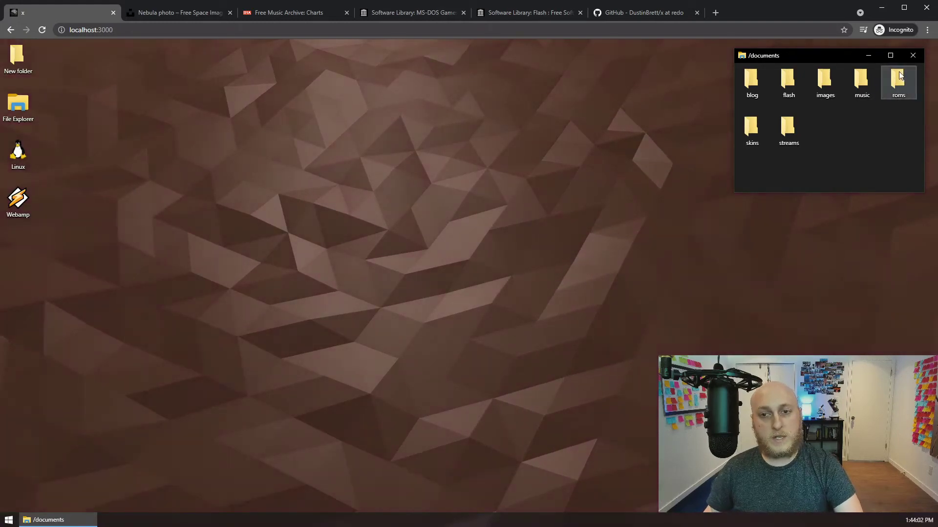
{"action": "left_click", "coordinate": [912, 56]}
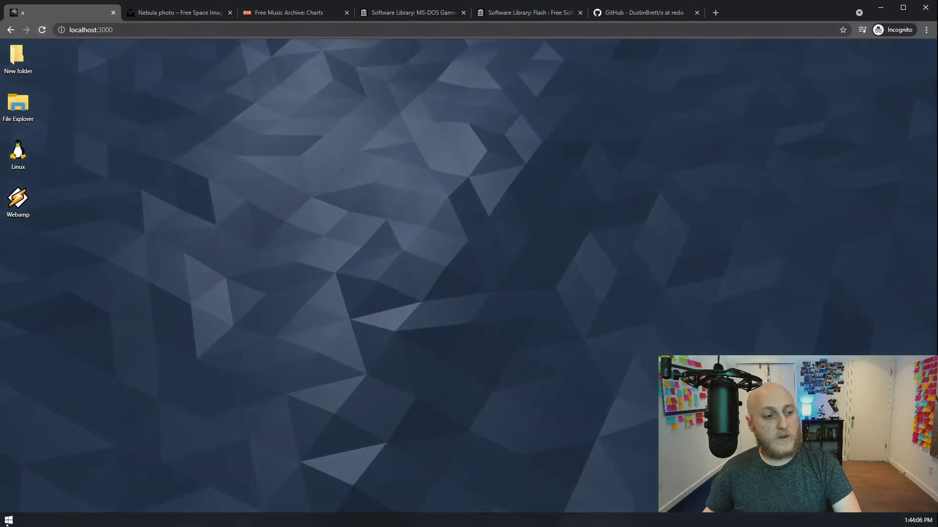
Step: Reopen Documents from the Start menu and resize it mid-screen so all seven folders fit one row
{"action": "left_click", "coordinate": [7, 522]}
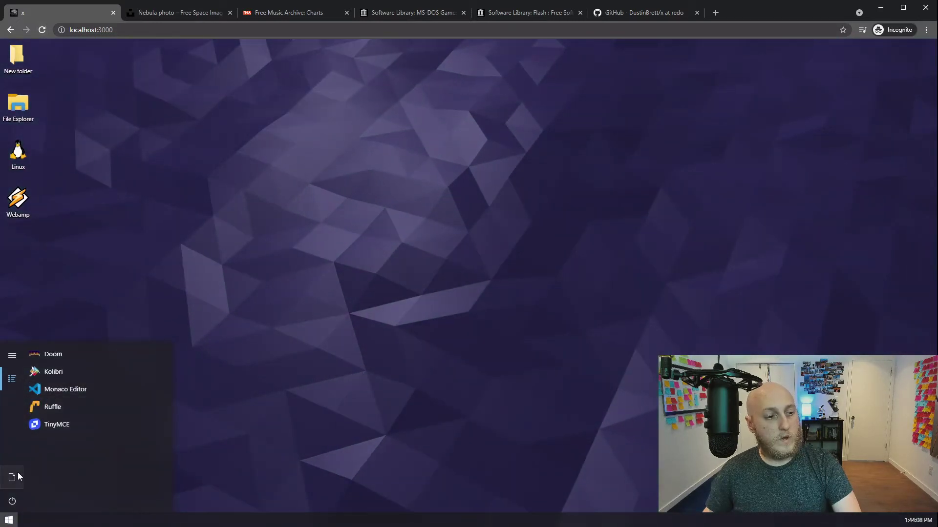
{"action": "left_click", "coordinate": [15, 480]}
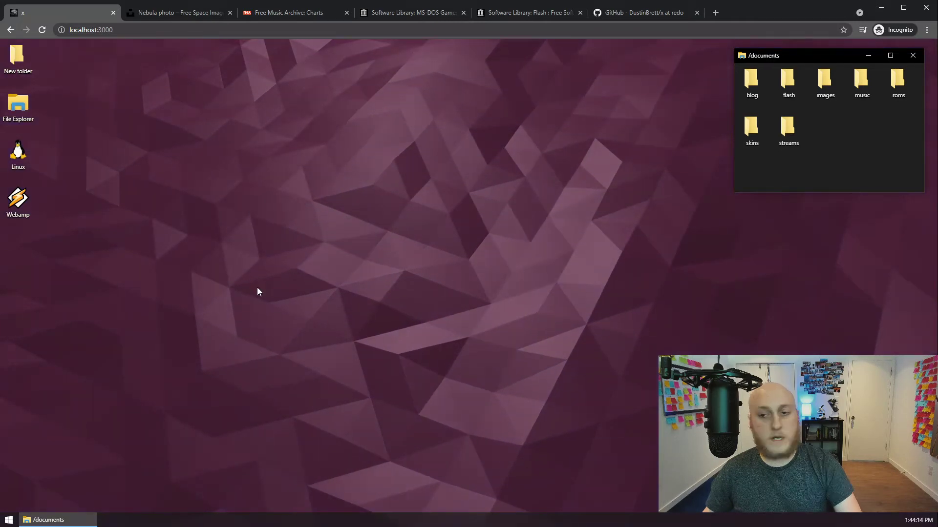
{"action": "key", "text": "alt+Tab"}
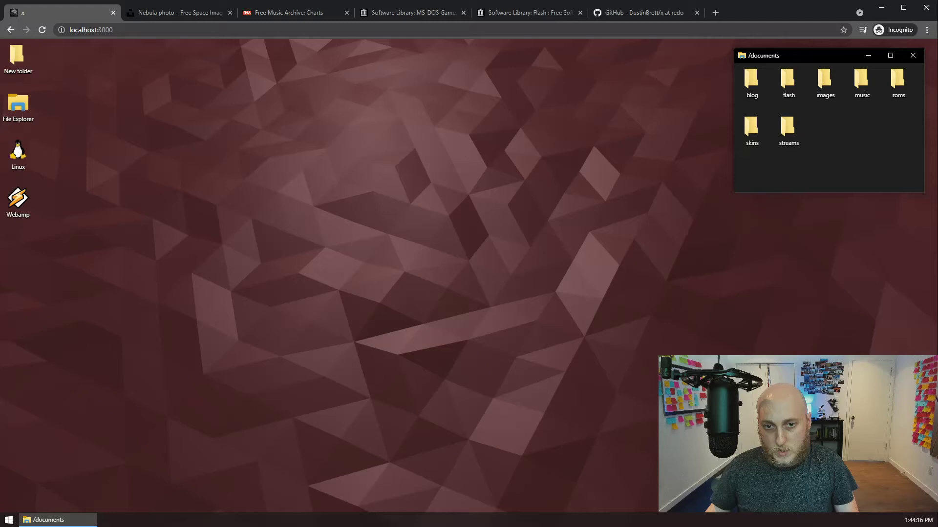
{"action": "left_click_drag", "start_coordinate": [765, 56], "coordinate": [601, 112]}
{"action": "left_click_drag", "start_coordinate": [570, 248], "coordinate": [495, 314]}
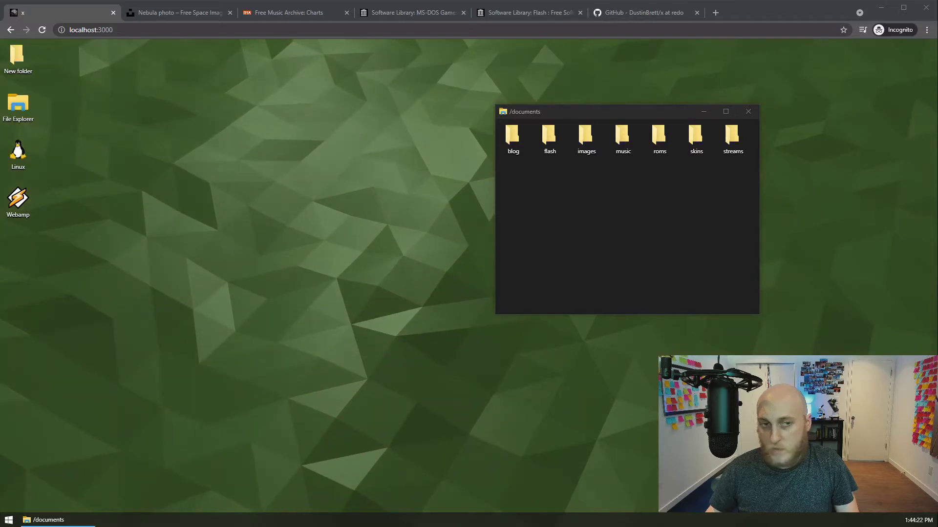
Step: Close the Unsplash nebula tab and download Broke For Free's Night Owl mp3, accepting the license terms
{"action": "left_click", "coordinate": [224, 14]}
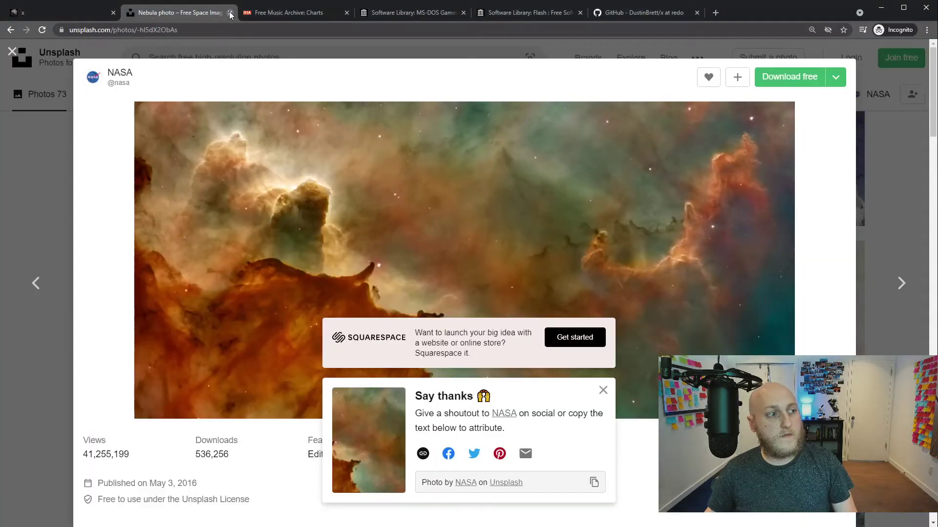
{"action": "left_click", "coordinate": [230, 13]}
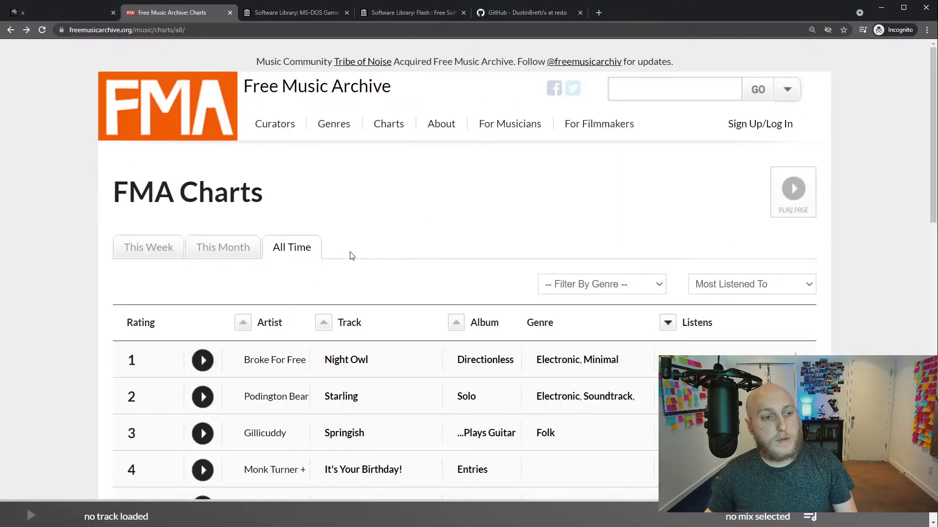
{"action": "scroll", "coordinate": [351, 255], "scroll_direction": "down", "scroll_amount": 1}
{"action": "scroll", "coordinate": [386, 263], "scroll_direction": "up", "scroll_amount": 1}
{"action": "scroll", "coordinate": [342, 266], "scroll_direction": "down", "scroll_amount": 2}
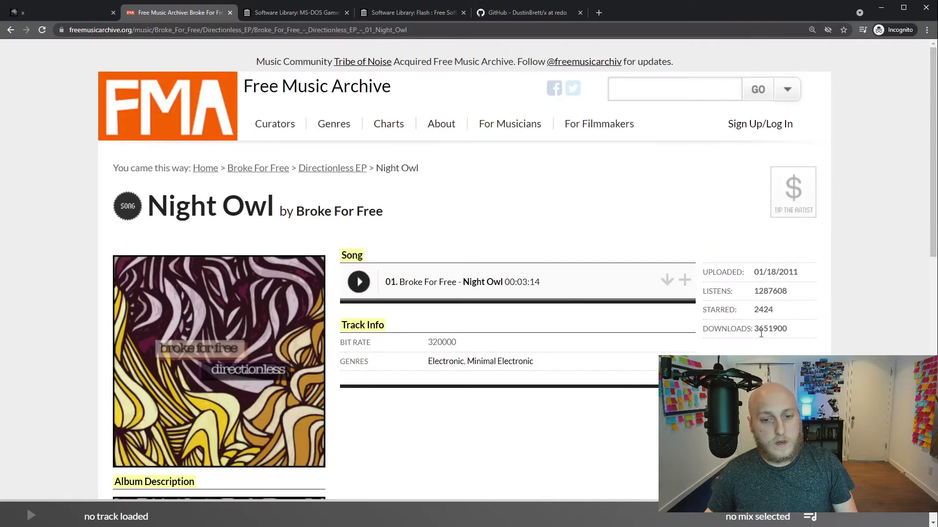
{"action": "left_click", "coordinate": [668, 286]}
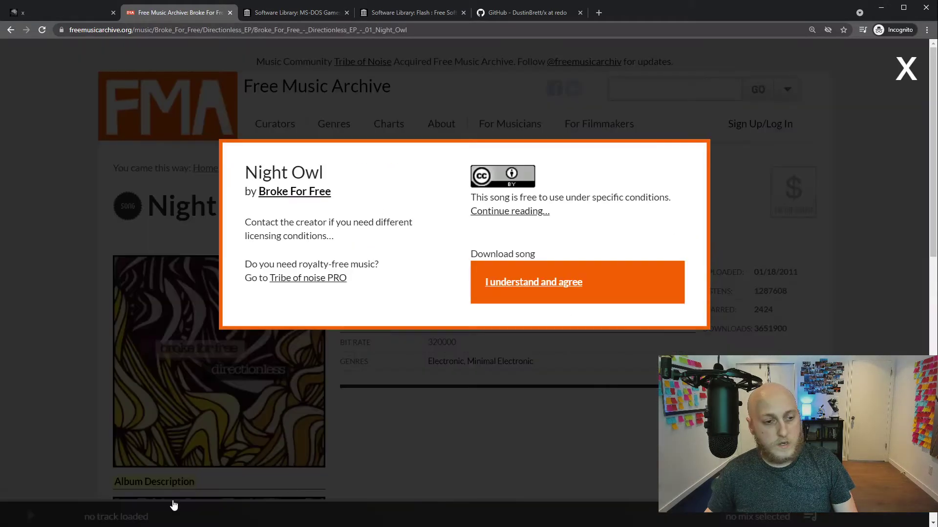
{"action": "left_click", "coordinate": [515, 274]}
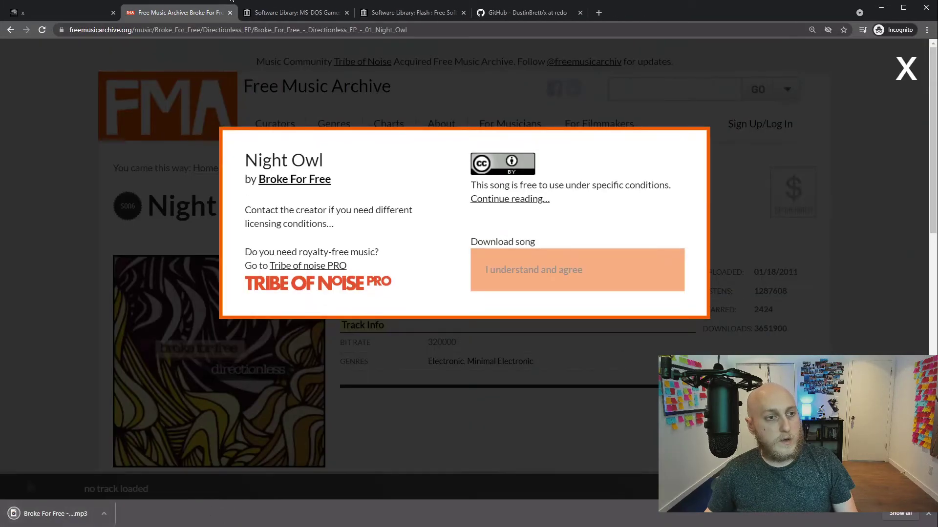
Step: Drop the downloaded Night Owl mp3 on the desktop and move it into the documents folder
{"action": "left_click", "coordinate": [62, 11]}
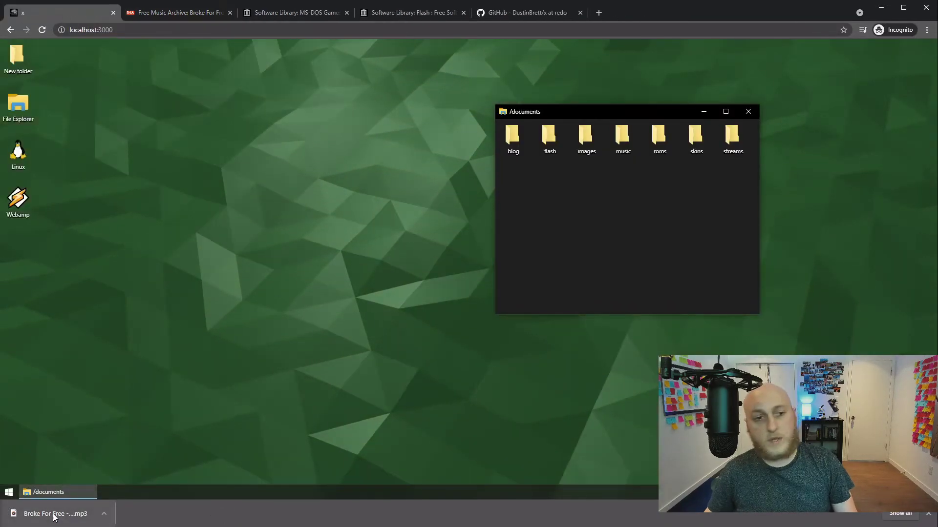
{"action": "left_click_drag", "start_coordinate": [54, 518], "coordinate": [156, 317]}
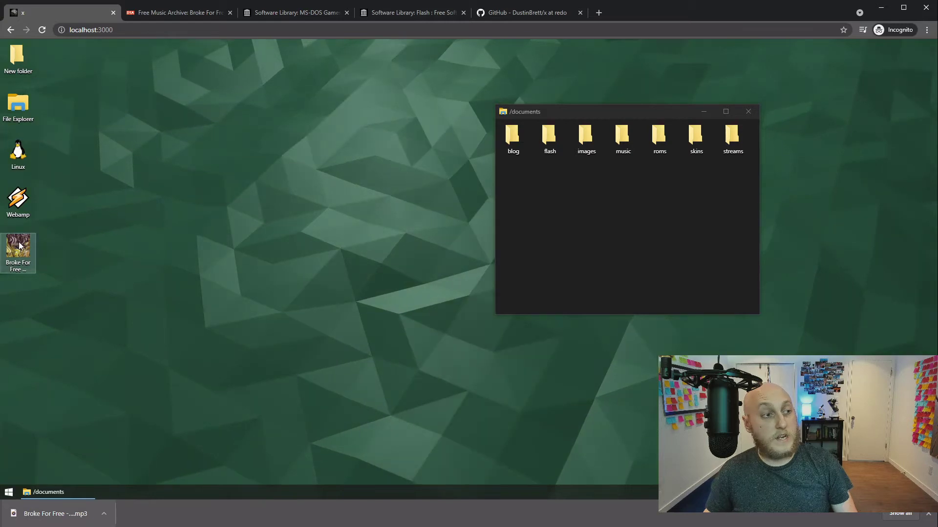
{"action": "left_click", "coordinate": [17, 263]}
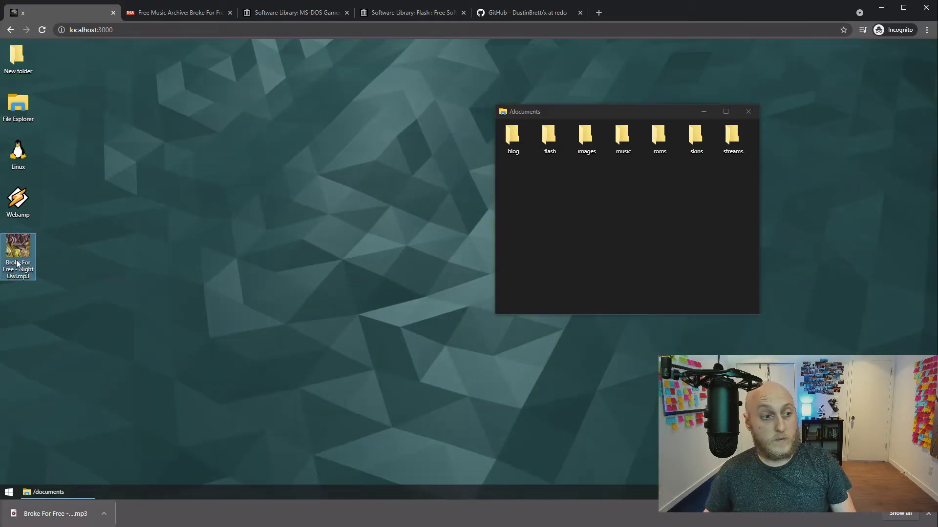
{"action": "left_click_drag", "start_coordinate": [17, 264], "coordinate": [578, 225]}
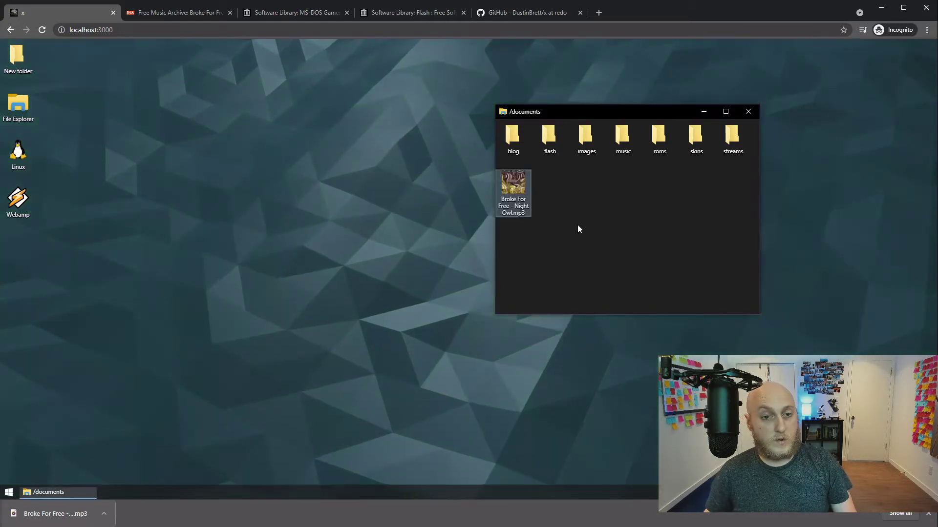
Step: Play the Night Owl mp3 in Webamp, then close the player
{"action": "left_click", "coordinate": [511, 185]}
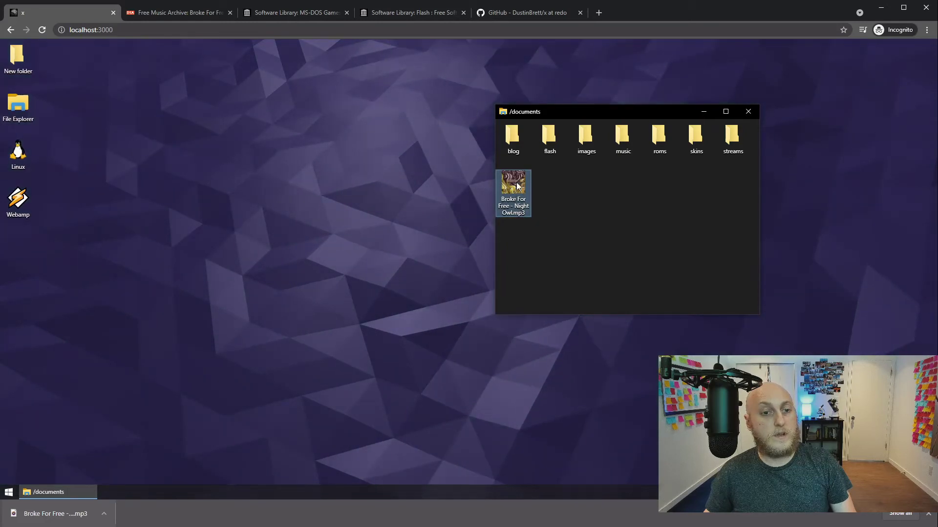
{"action": "double_click", "coordinate": [516, 185]}
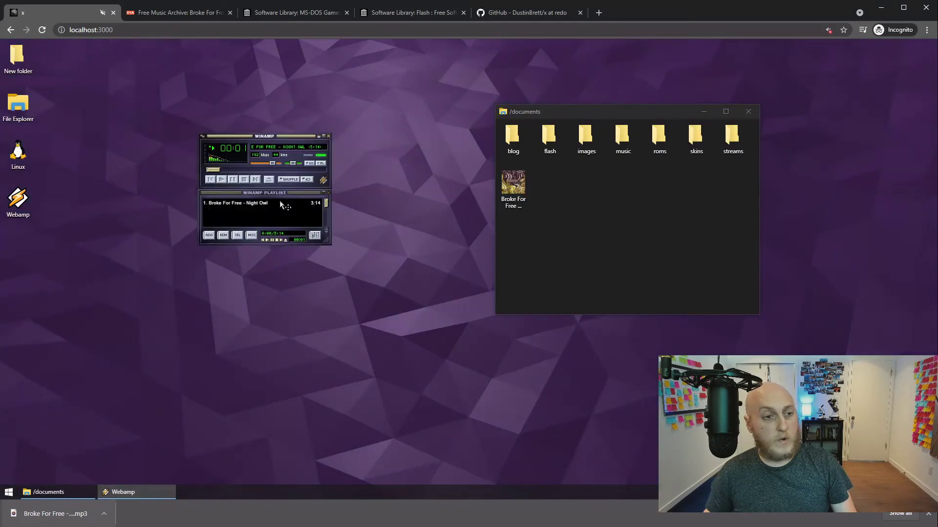
{"action": "left_click", "coordinate": [328, 136]}
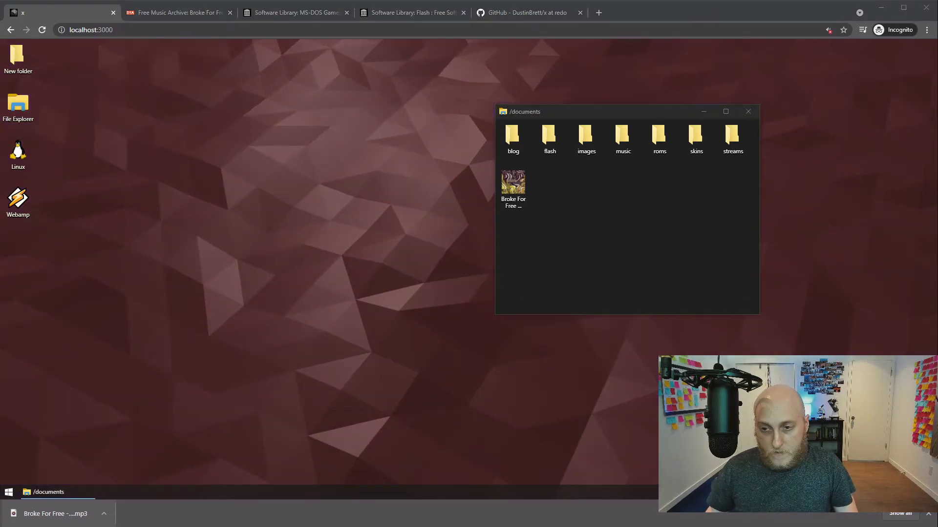
Step: Launch Doom from the Start menu and start a new game in the first episode
{"action": "left_click", "coordinate": [9, 492]}
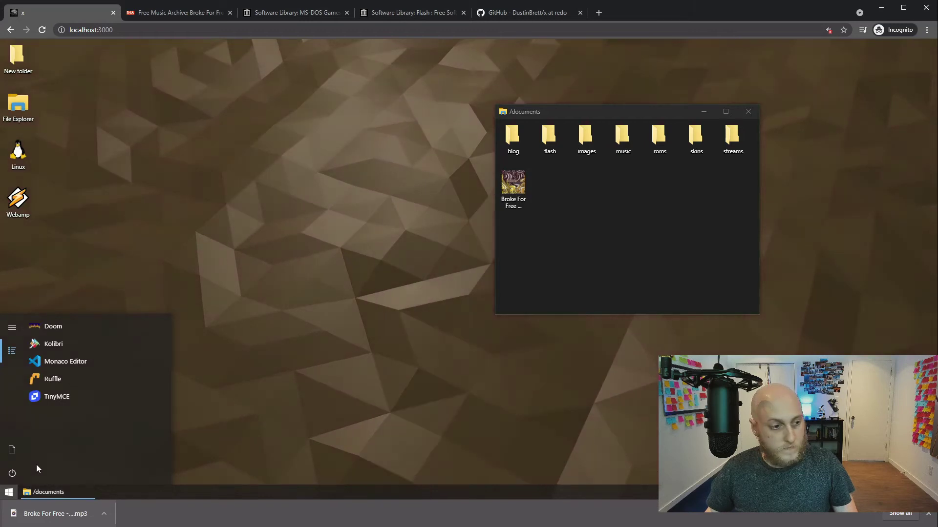
{"action": "left_click", "coordinate": [55, 327]}
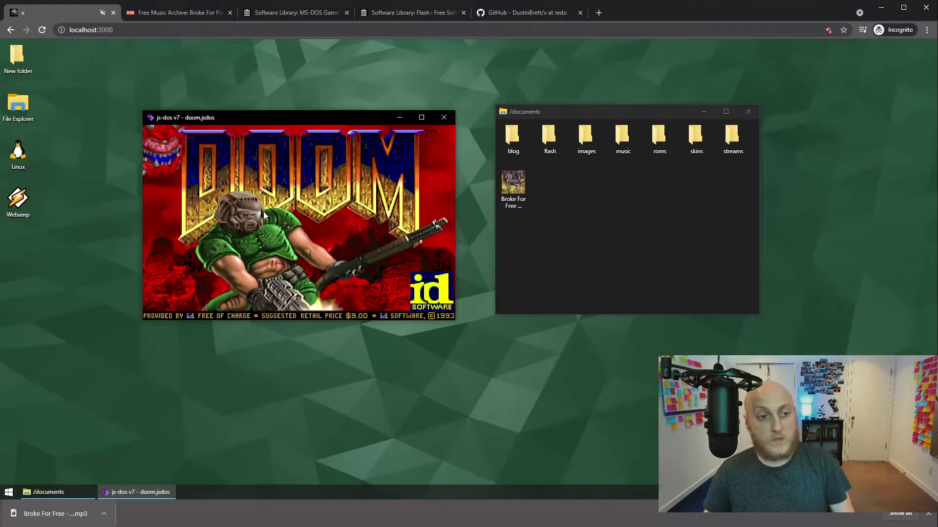
{"action": "left_click", "coordinate": [264, 214]}
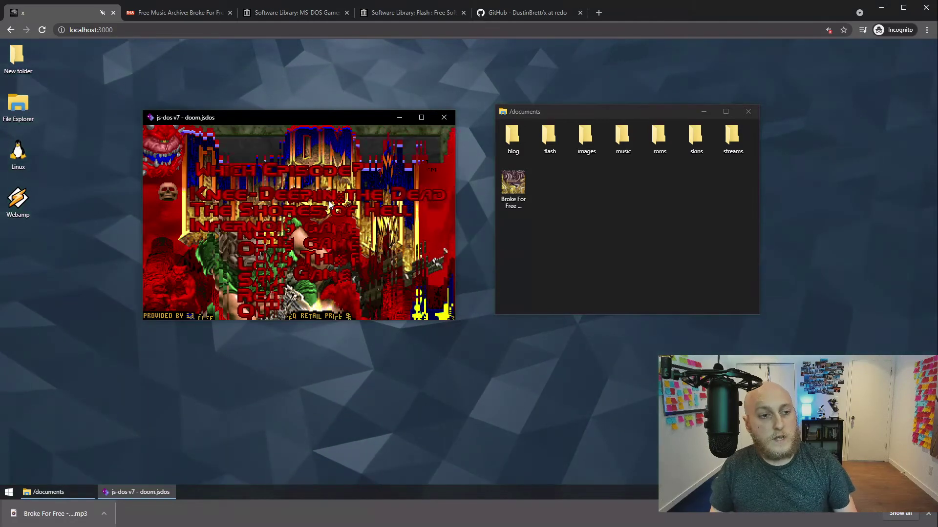
{"action": "key", "text": "Return"}
{"action": "key", "text": "Return"}
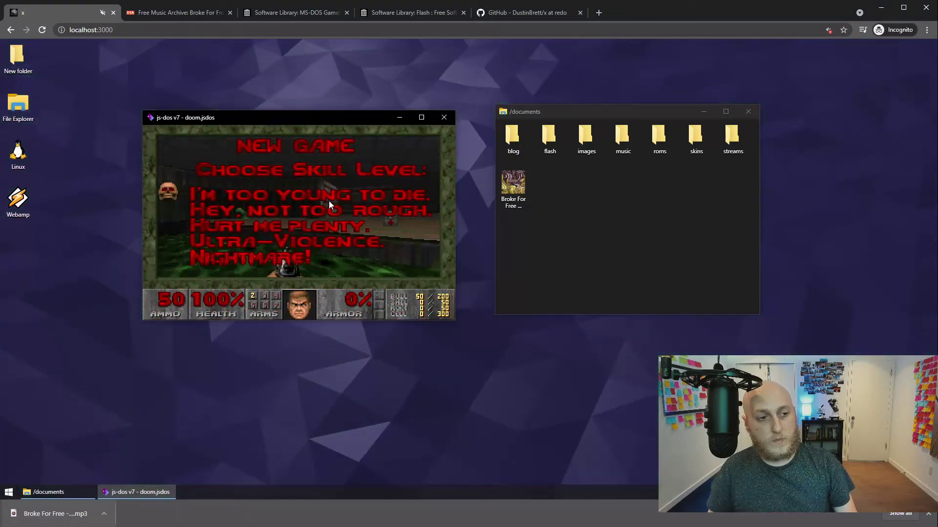
{"action": "key", "text": "Return"}
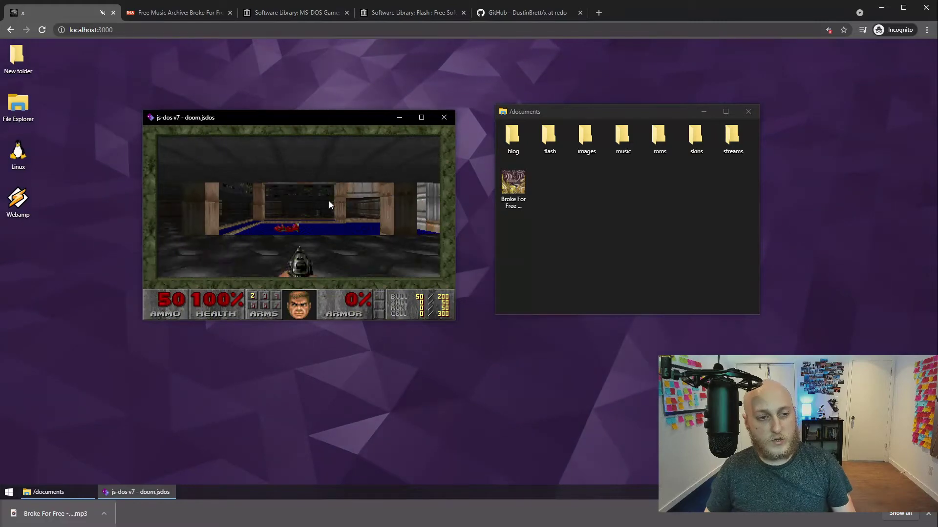
{"action": "key", "text": "Right"}
{"action": "key", "text": "Right"}
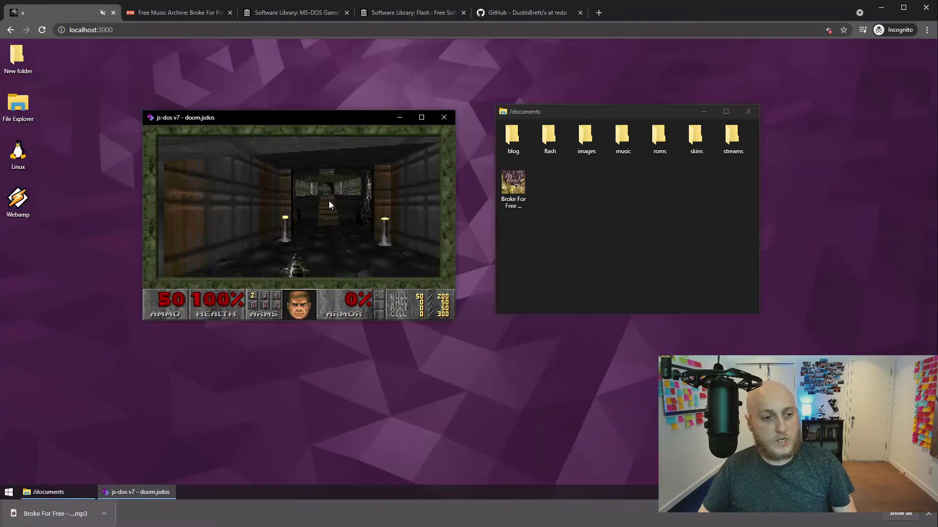
{"action": "key", "text": "Up"}
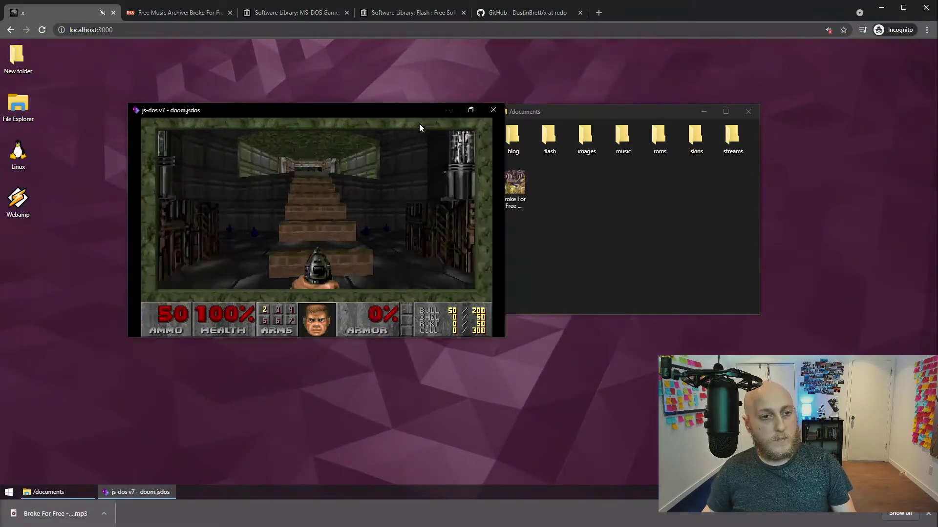
Step: Walk toward the staircase while maximizing, restoring and minimizing the DOOM window
{"action": "left_click", "coordinate": [421, 117]}
{"action": "key", "text": "Up"}
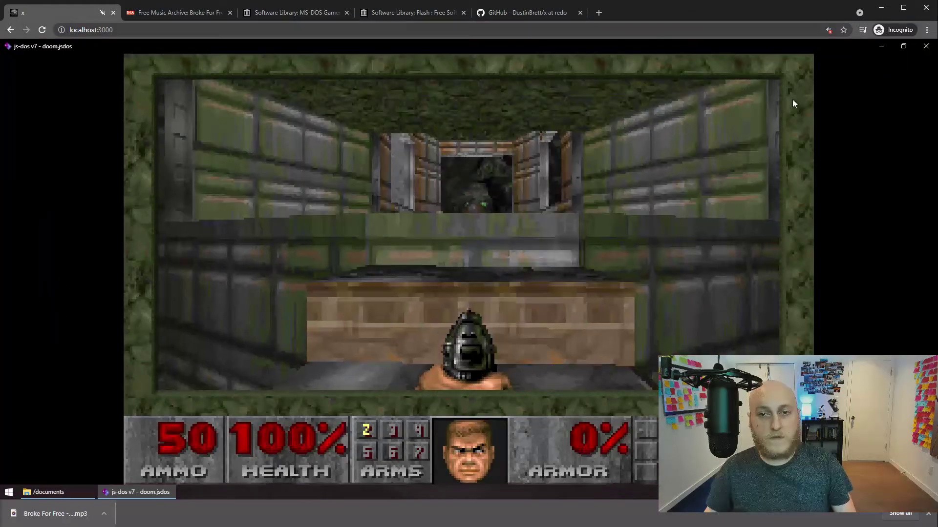
{"action": "left_click", "coordinate": [903, 46]}
{"action": "left_click", "coordinate": [399, 117]}
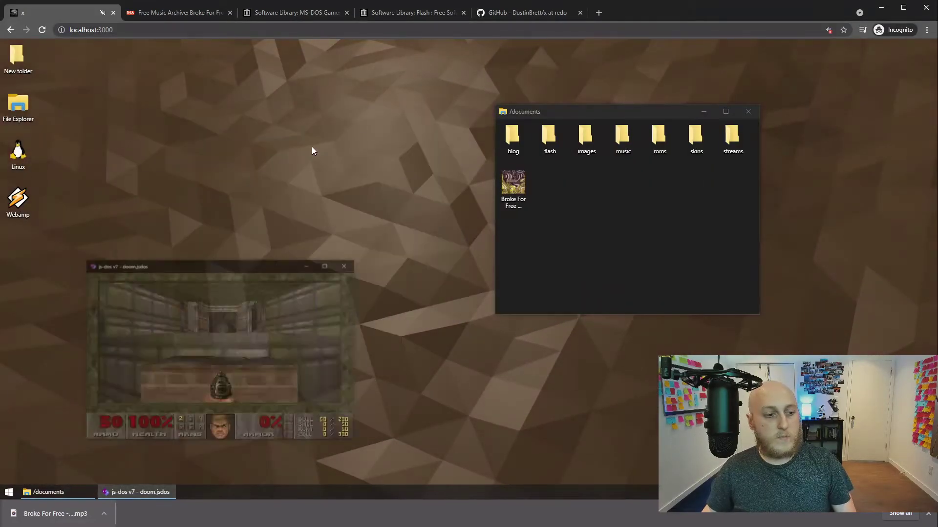
{"action": "left_click", "coordinate": [169, 493]}
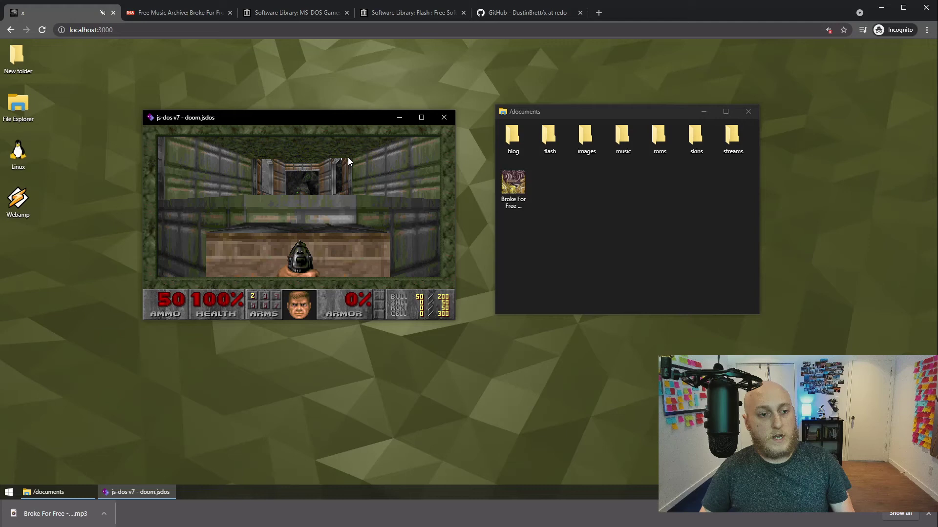
Step: Save the game into a slot from DOOM's menu, then close the DOOM window
{"action": "key", "text": "Escape"}
{"action": "key", "text": "Down"}
{"action": "key", "text": "Down"}
{"action": "key", "text": "Down"}
{"action": "key", "text": "Return"}
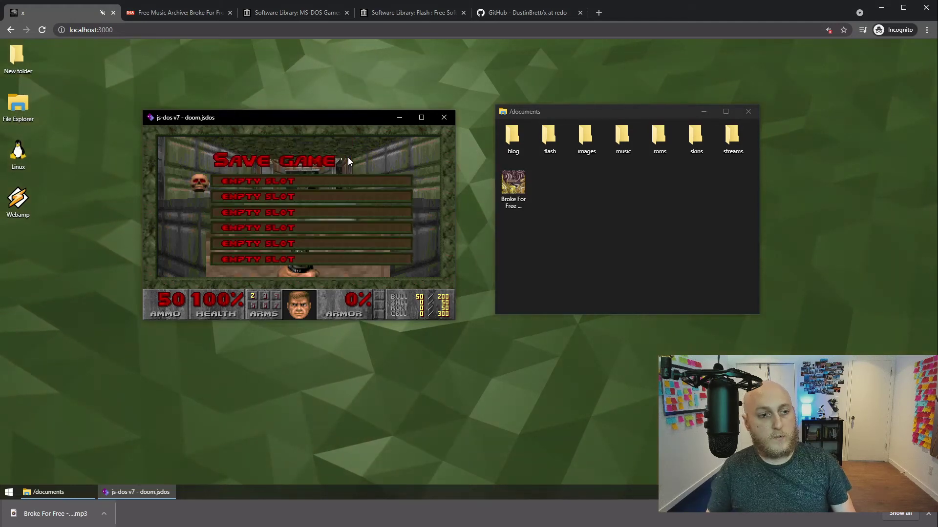
{"action": "key", "text": "Return"}
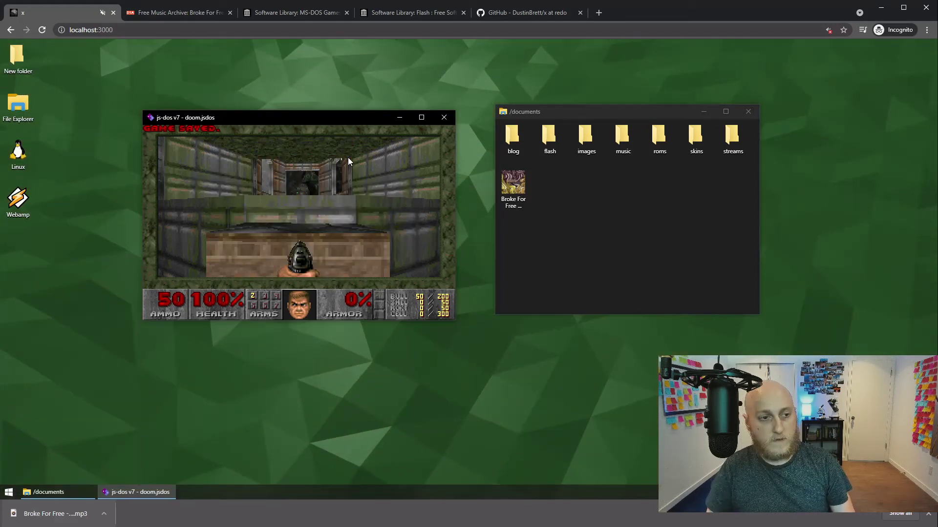
{"action": "left_click", "coordinate": [444, 117]}
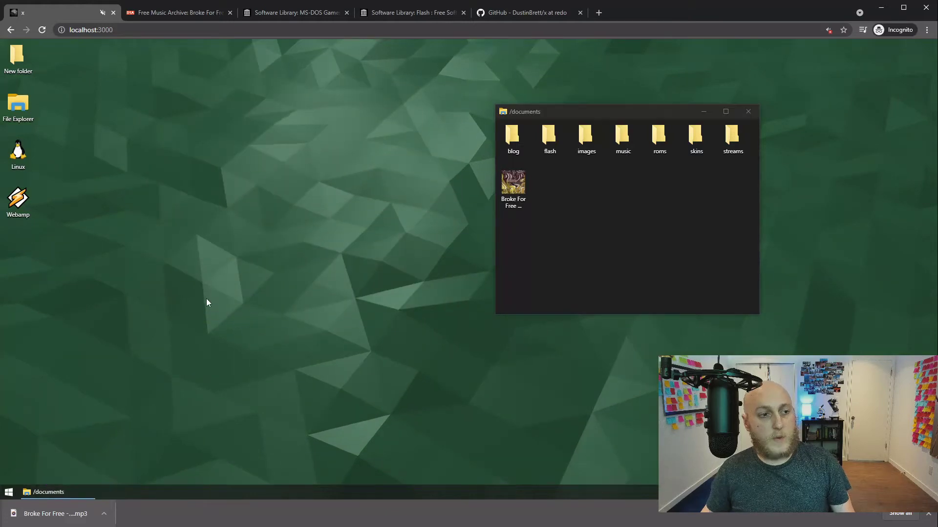
Step: Reload the web desktop and relaunch Doom, centring its window
{"action": "left_click", "coordinate": [42, 30]}
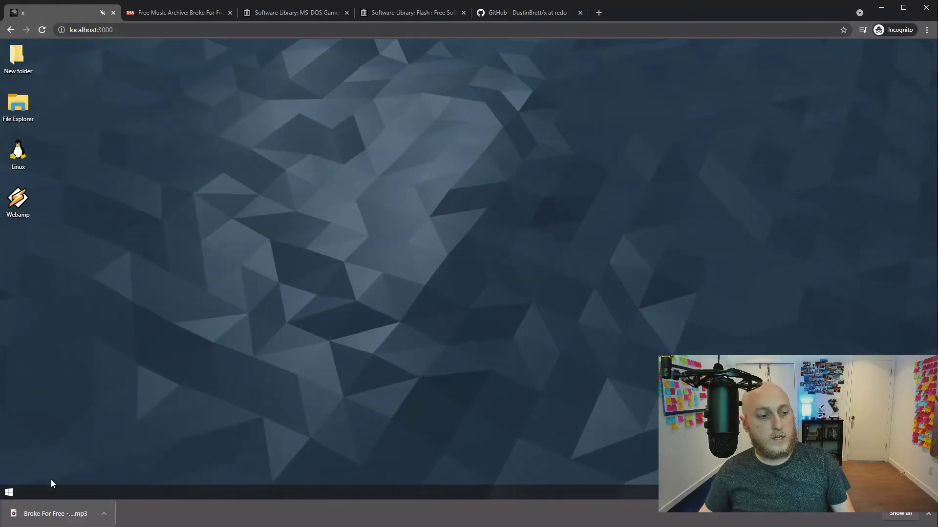
{"action": "left_click", "coordinate": [9, 492]}
{"action": "left_click", "coordinate": [53, 326]}
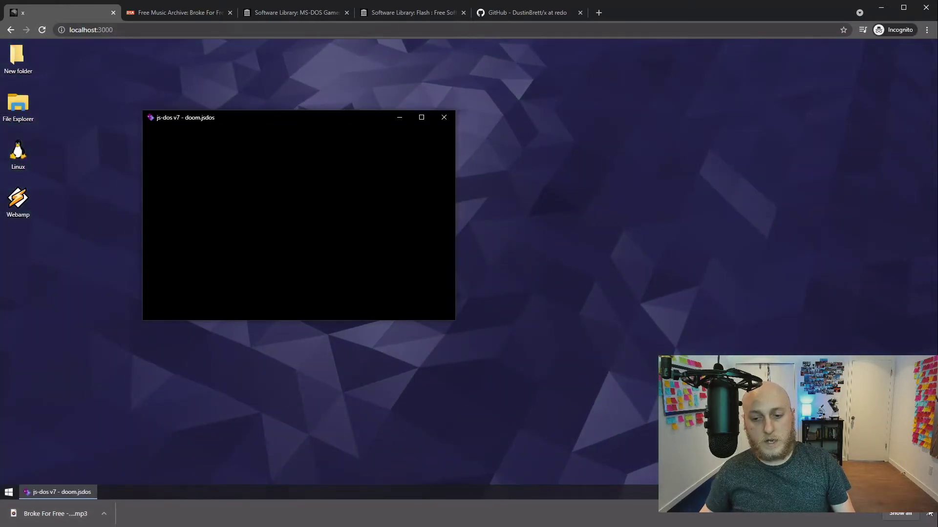
{"action": "left_click_drag", "start_coordinate": [329, 118], "coordinate": [480, 111]}
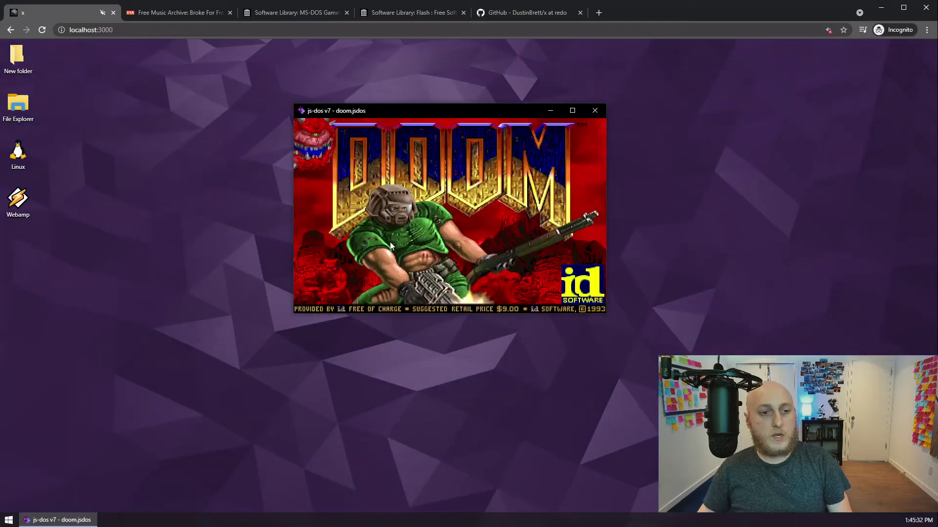
Step: Load the saved game, walk through the level collecting armor, then close DOOM
{"action": "left_click", "coordinate": [390, 242]}
{"action": "key", "text": "Down"}
{"action": "key", "text": "Return"}
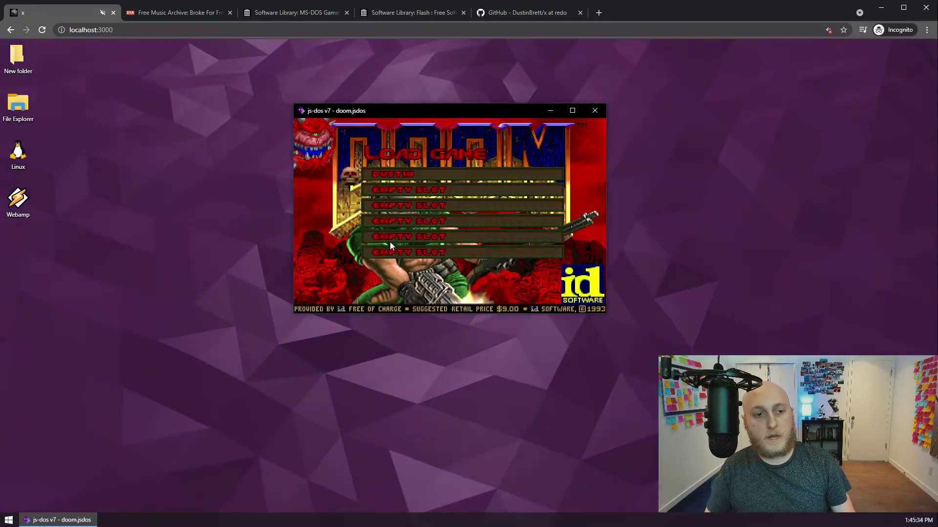
{"action": "key", "text": "Return"}
{"action": "key", "text": "Up"}
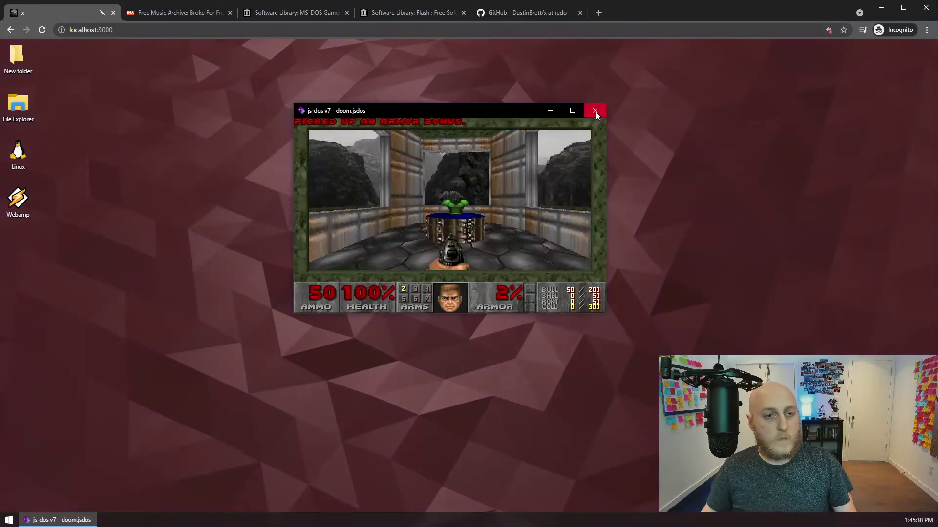
{"action": "left_click", "coordinate": [595, 110]}
{"action": "left_click_drag", "start_coordinate": [376, 331], "coordinate": [319, 355]}
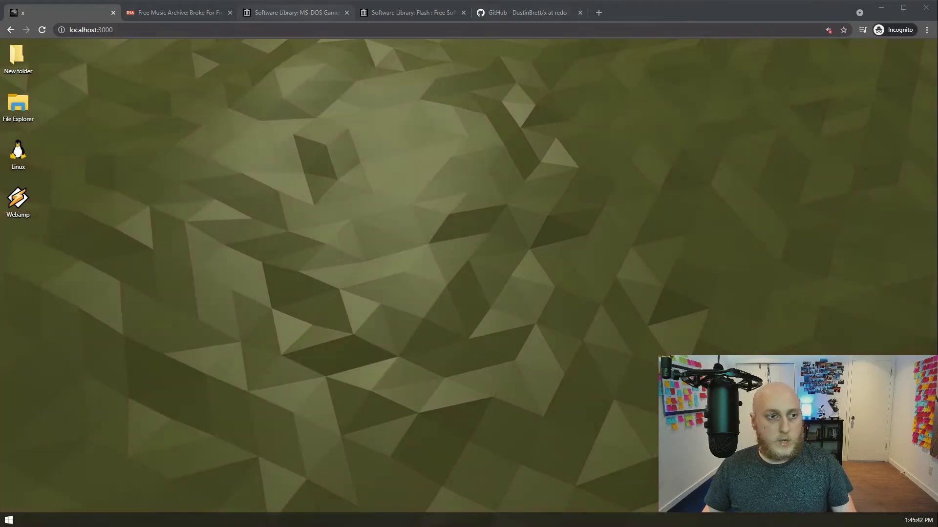
Step: Open the Commander Keen 6 item page from the MS-DOS Games archive results
{"action": "left_click", "coordinate": [296, 12]}
{"action": "scroll", "coordinate": [457, 239], "scroll_direction": "down", "scroll_amount": 2}
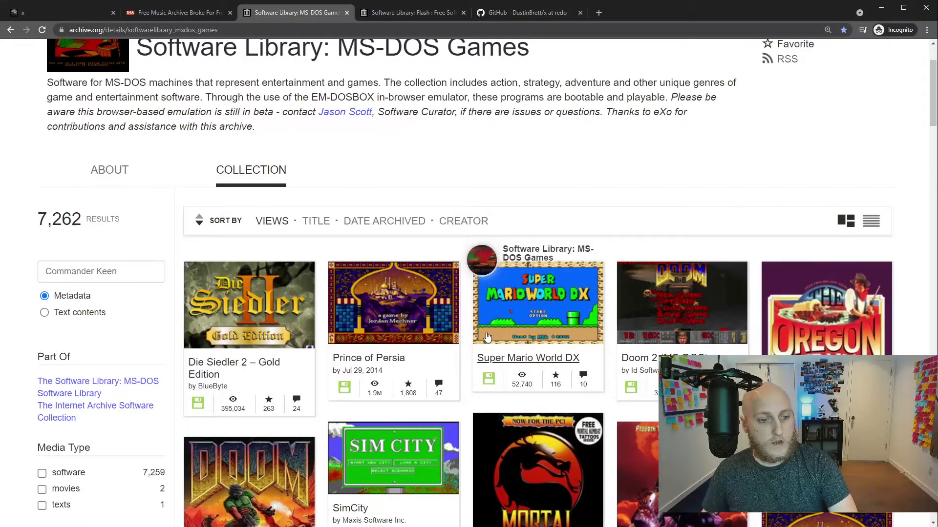
{"action": "scroll", "coordinate": [342, 230], "scroll_direction": "up", "scroll_amount": 2}
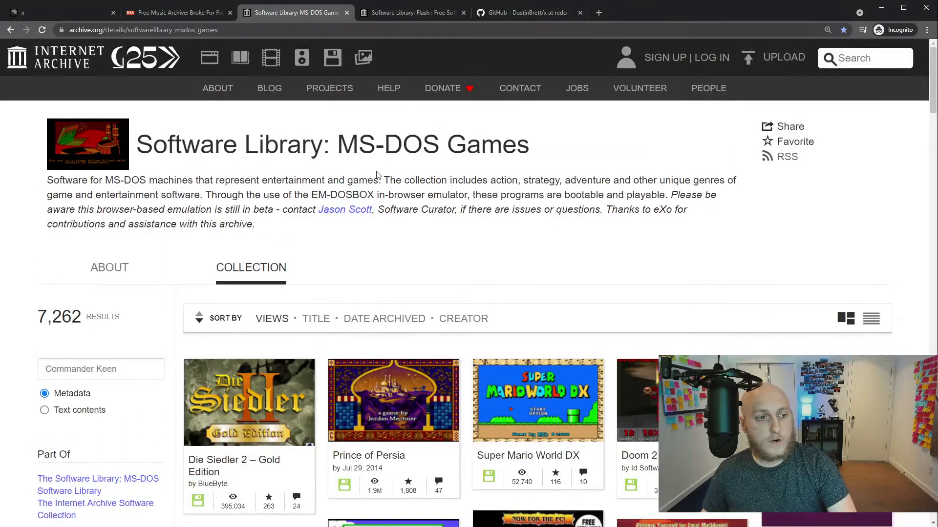
{"action": "scroll", "coordinate": [407, 392], "scroll_direction": "down", "scroll_amount": 8}
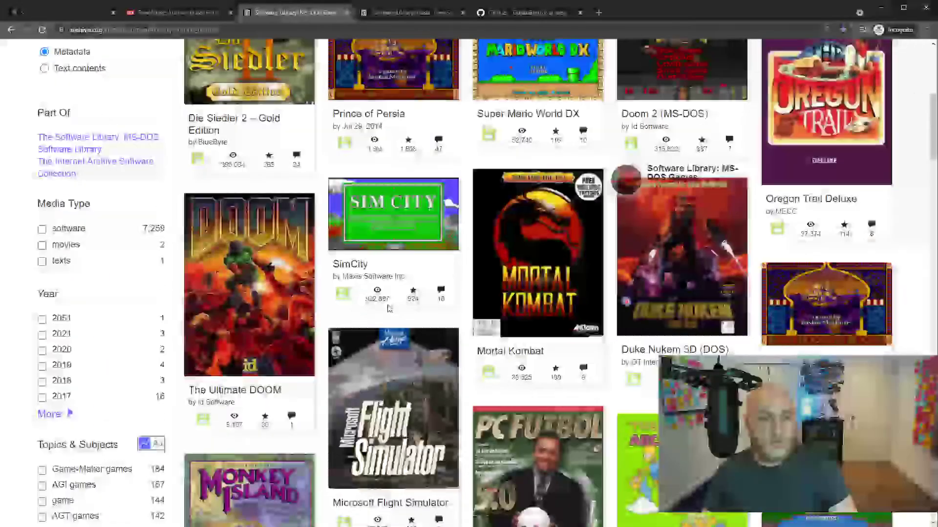
{"action": "scroll", "coordinate": [81, 269], "scroll_direction": "up", "scroll_amount": 6}
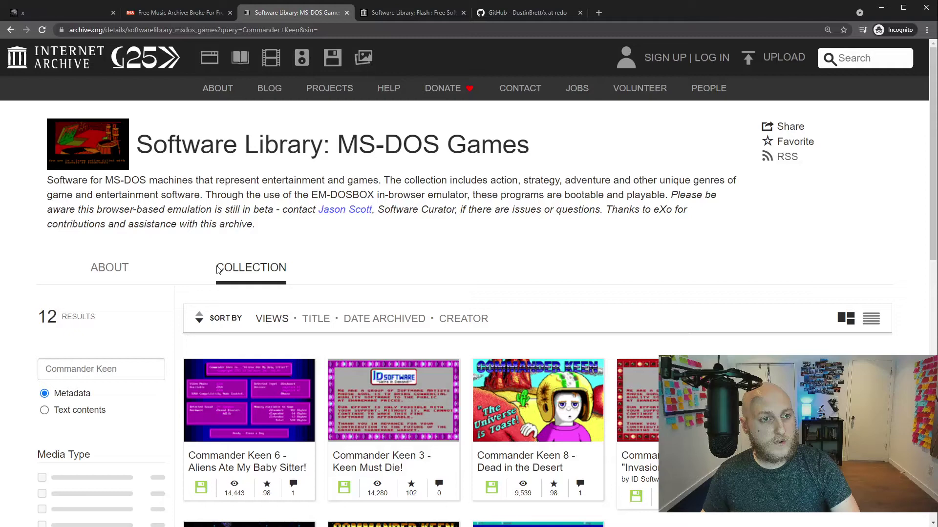
{"action": "scroll", "coordinate": [252, 262], "scroll_direction": "down", "scroll_amount": 4}
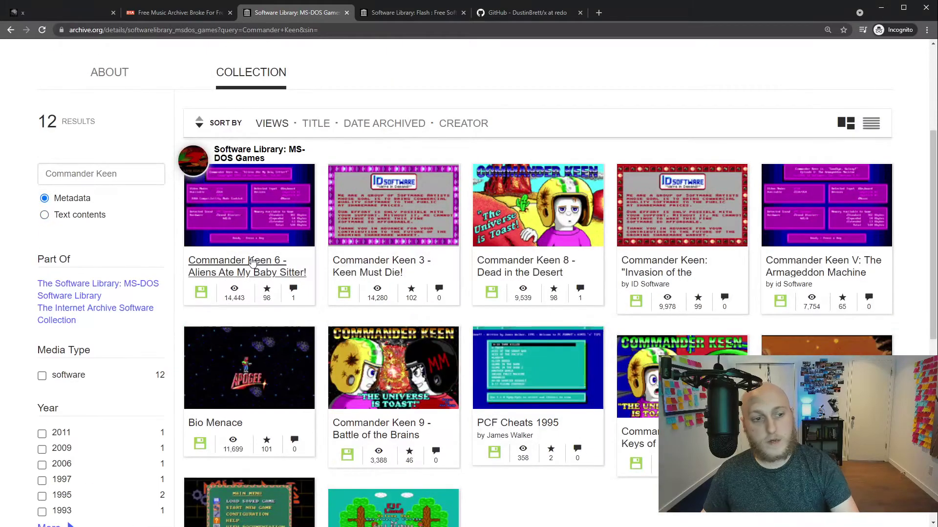
{"action": "left_click", "coordinate": [253, 262]}
Step: Download Commander Keen 6 as a ZIP and drag it onto the daedalOS desktop
{"action": "scroll", "coordinate": [763, 320], "scroll_direction": "down", "scroll_amount": 8}
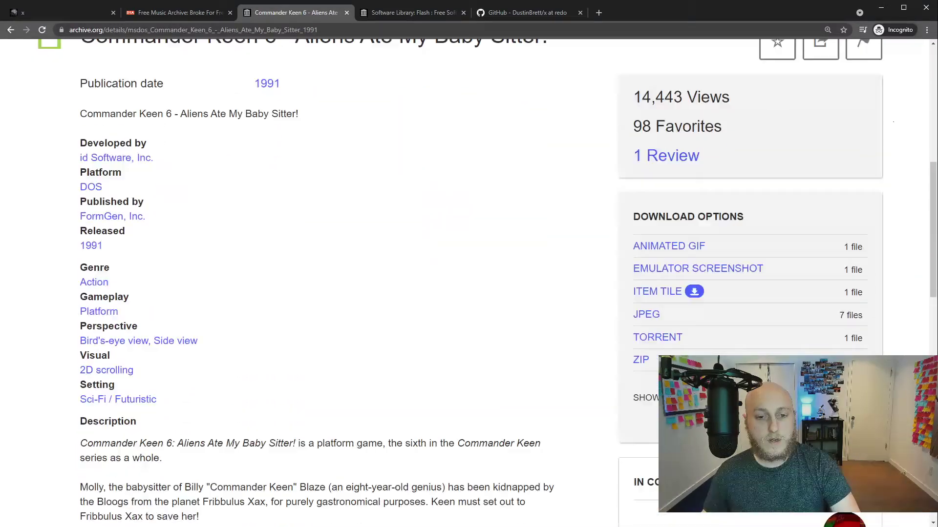
{"action": "scroll", "coordinate": [643, 321], "scroll_direction": "down", "scroll_amount": 1}
{"action": "left_click", "coordinate": [656, 334]}
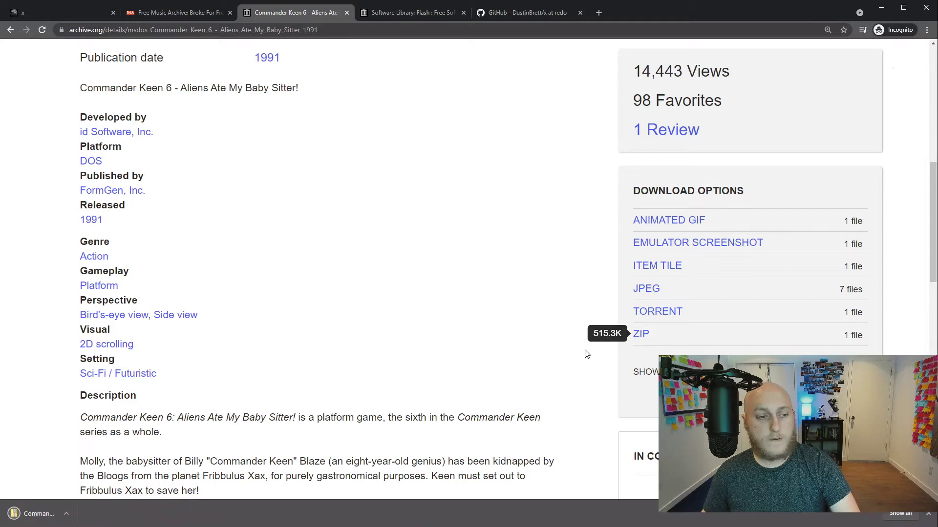
{"action": "left_click", "coordinate": [54, 13]}
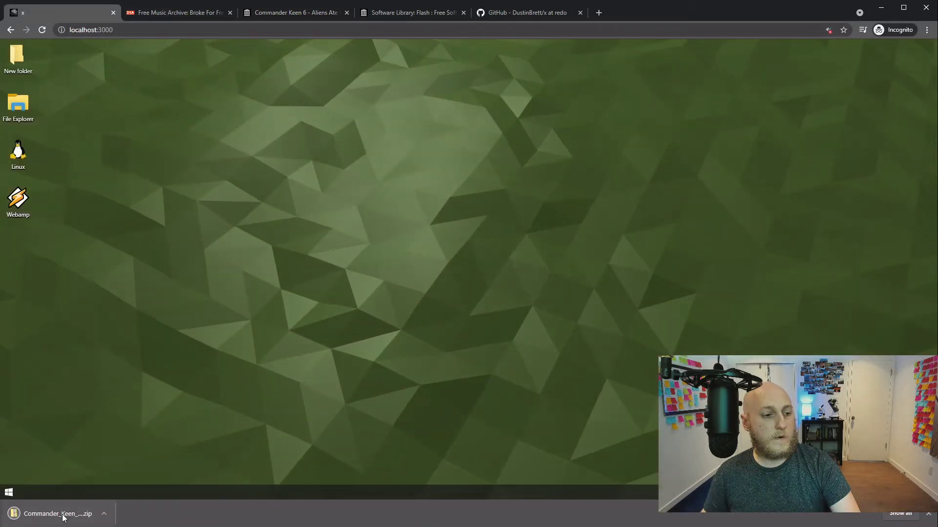
{"action": "left_click_drag", "start_coordinate": [63, 518], "coordinate": [125, 302]}
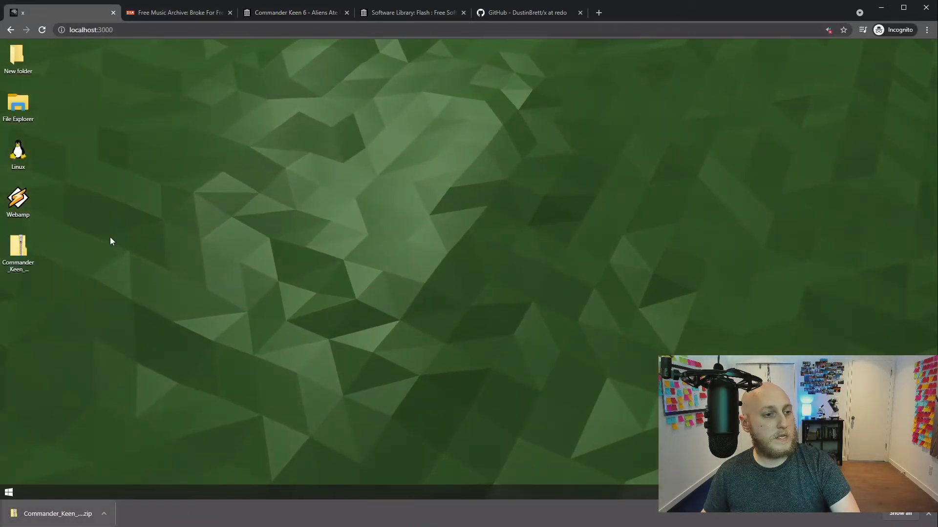
Step: Move the Commander Keen zip from the desktop into the /documents folder
{"action": "left_click", "coordinate": [34, 242]}
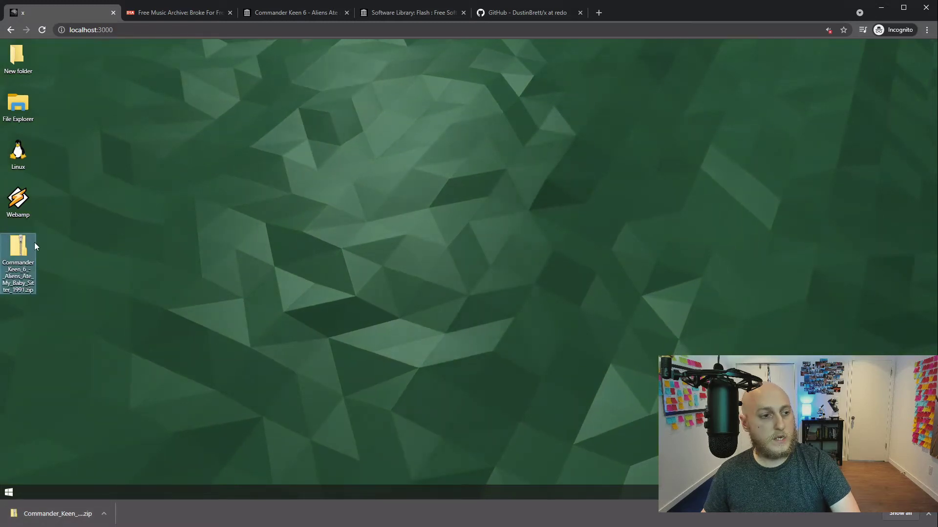
{"action": "left_click", "coordinate": [9, 492]}
{"action": "left_click", "coordinate": [9, 450]}
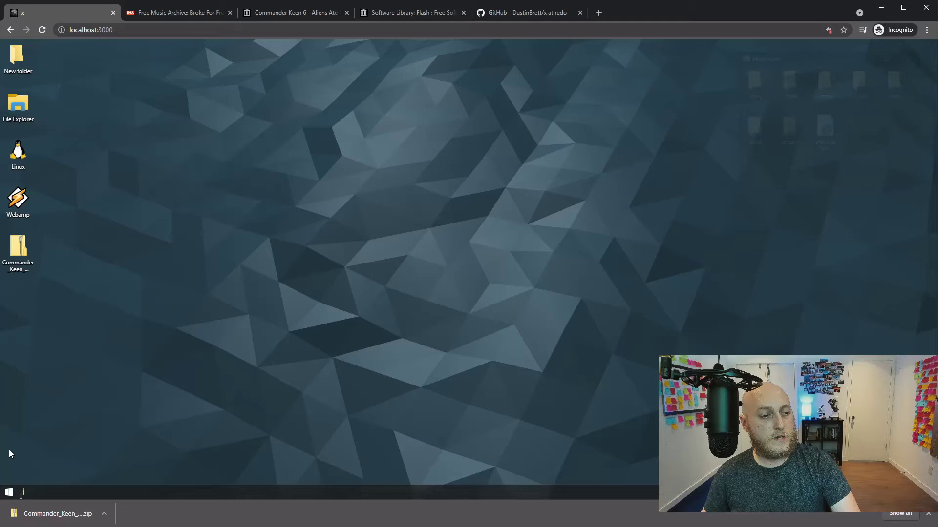
{"action": "left_click_drag", "start_coordinate": [804, 59], "coordinate": [198, 172]}
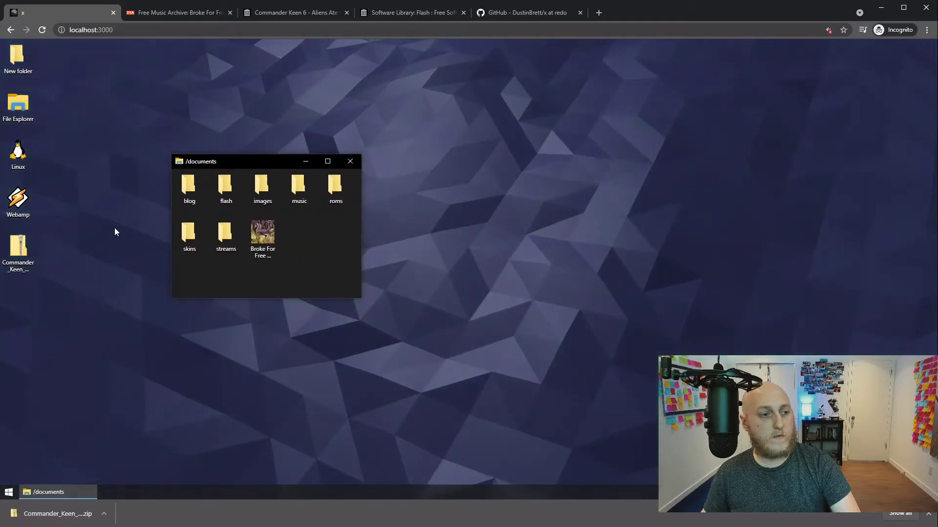
{"action": "left_click_drag", "start_coordinate": [18, 249], "coordinate": [254, 261]}
{"action": "left_click_drag", "start_coordinate": [316, 253], "coordinate": [327, 276]}
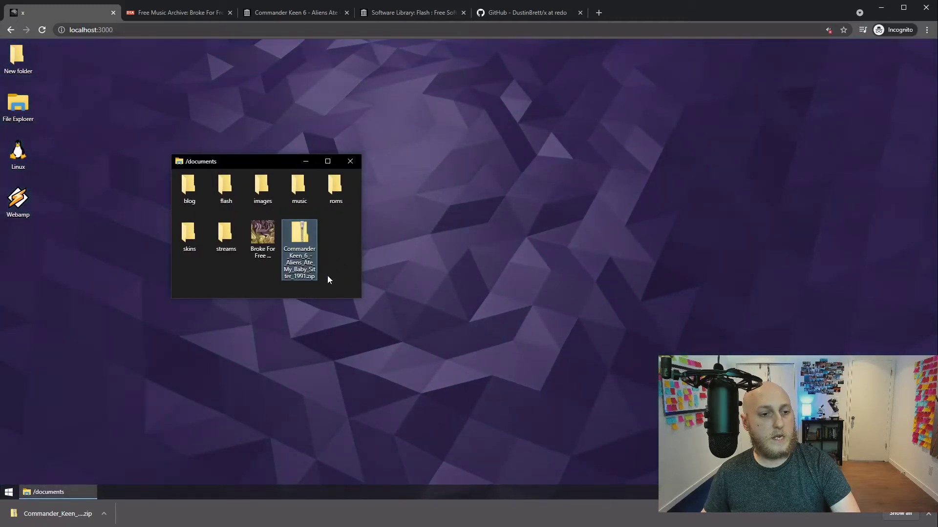
Step: Browse the zip's CKeen6 folder contents, close those windows, and select the zip
{"action": "double_click", "coordinate": [306, 236]}
{"action": "left_click_drag", "start_coordinate": [202, 165], "coordinate": [399, 167]}
{"action": "double_click", "coordinate": [200, 200]}
{"action": "left_click_drag", "start_coordinate": [229, 187], "coordinate": [220, 261]}
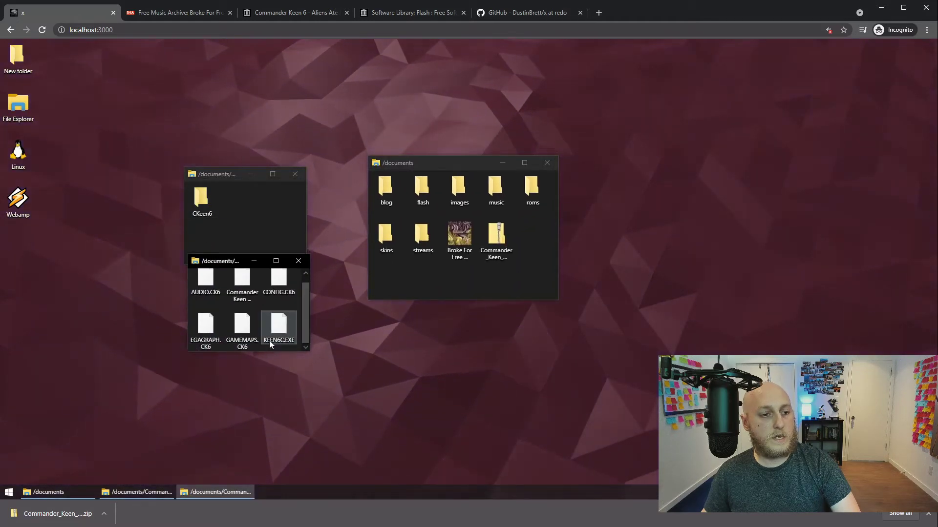
{"action": "left_click", "coordinate": [299, 261]}
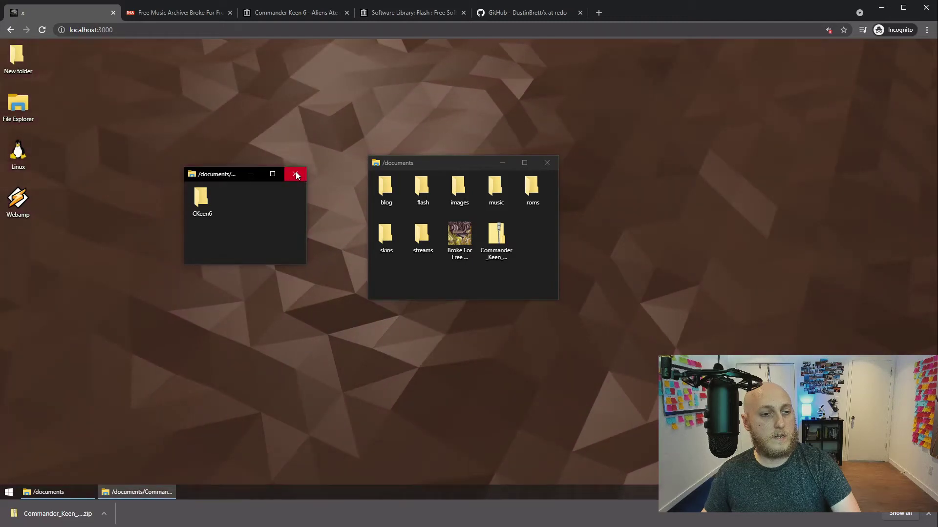
{"action": "left_click", "coordinate": [295, 173]}
{"action": "left_click", "coordinate": [504, 242]}
Step: Open the Commander Keen zip with js-dos v7 and list drive C with dir
{"action": "right_click", "coordinate": [502, 236]}
{"action": "mouse_move", "coordinate": [534, 254]}
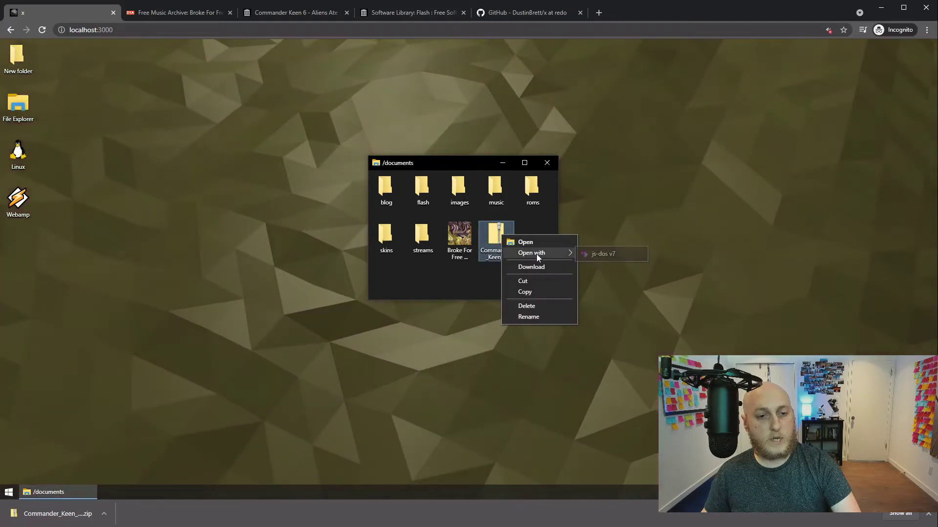
{"action": "left_click", "coordinate": [597, 256]}
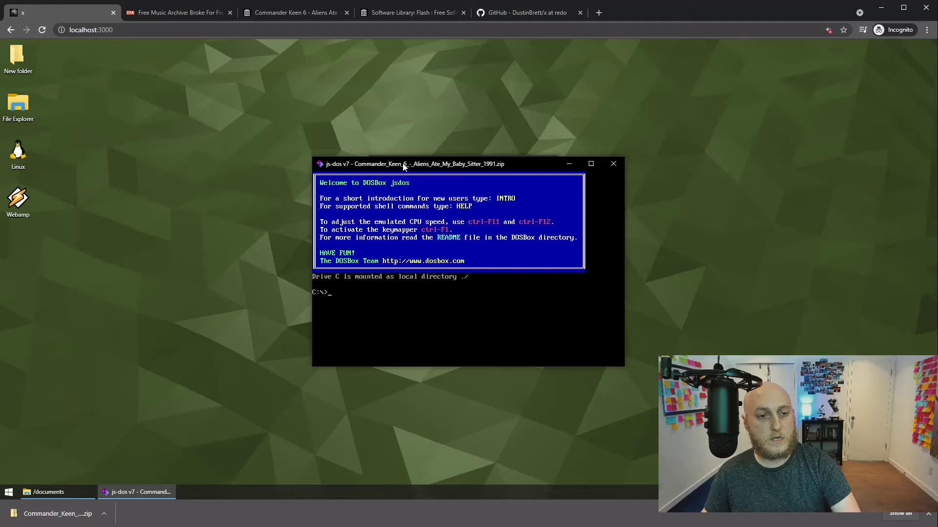
{"action": "type", "text": "dir"}
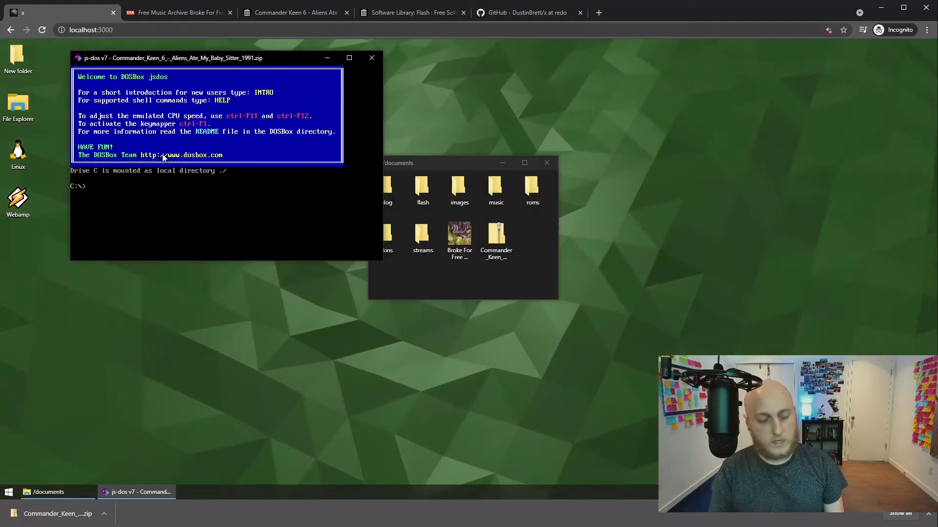
{"action": "key", "text": "Return"}
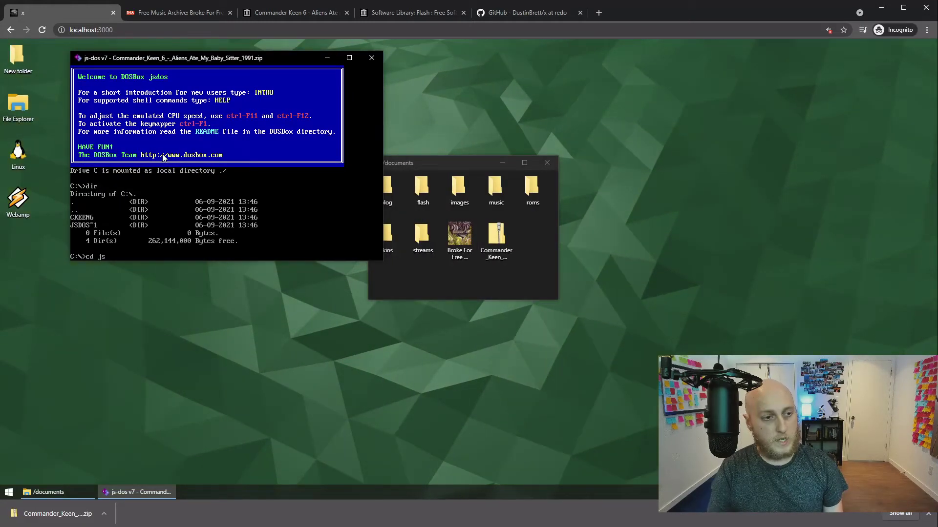
Step: Change into CKEEN6, run KEEN6C.EXE, and begin a normal new game
{"action": "key", "text": "Return"}
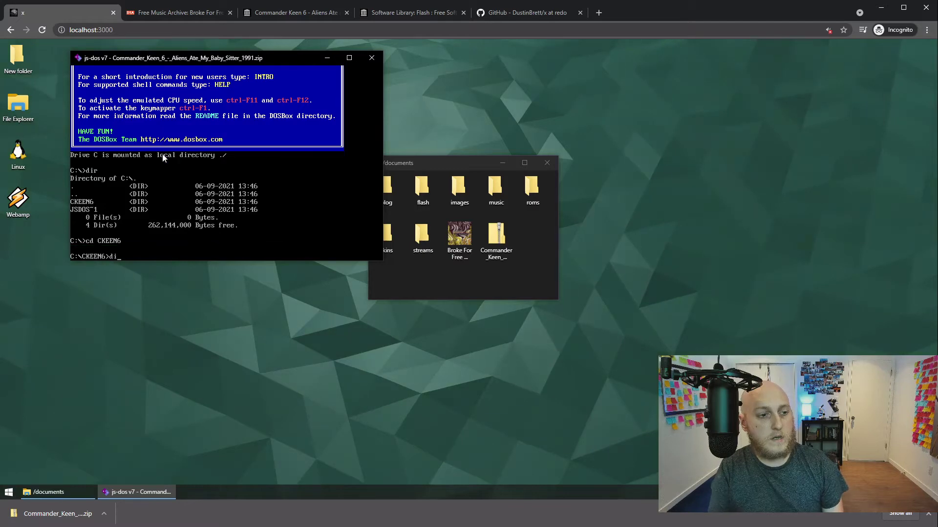
{"action": "type", "text": "dir"}
{"action": "key", "text": "Return"}
{"action": "type", "text": "KEEN6C.EXE"}
{"action": "key", "text": "Return"}
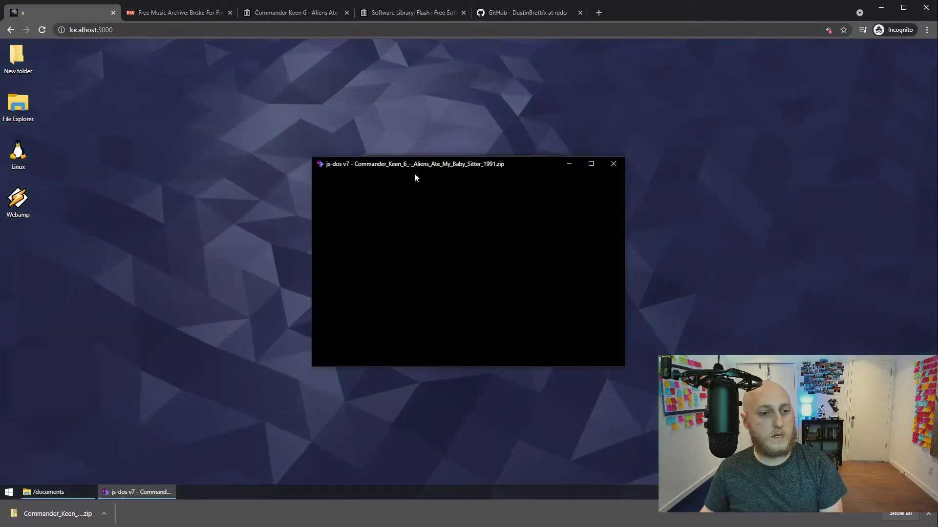
{"action": "left_click_drag", "start_coordinate": [414, 173], "coordinate": [290, 108]}
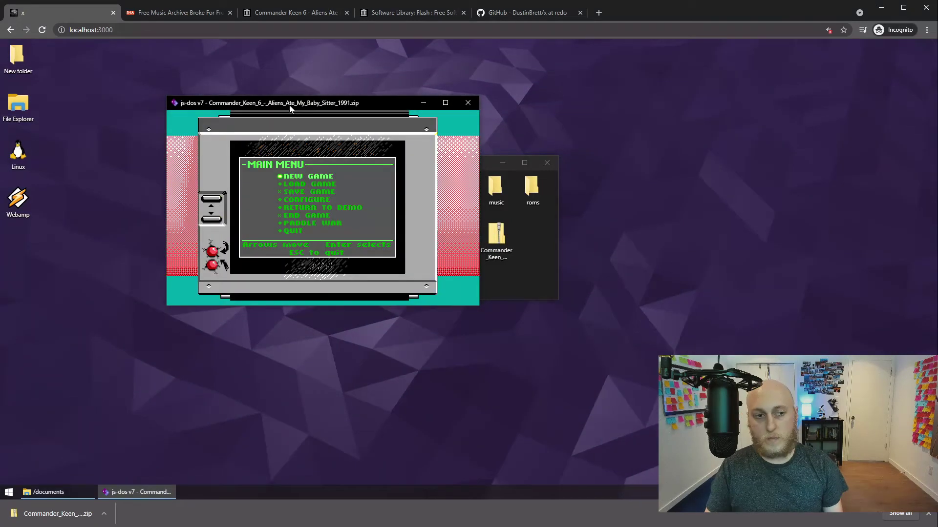
{"action": "key", "text": "Return"}
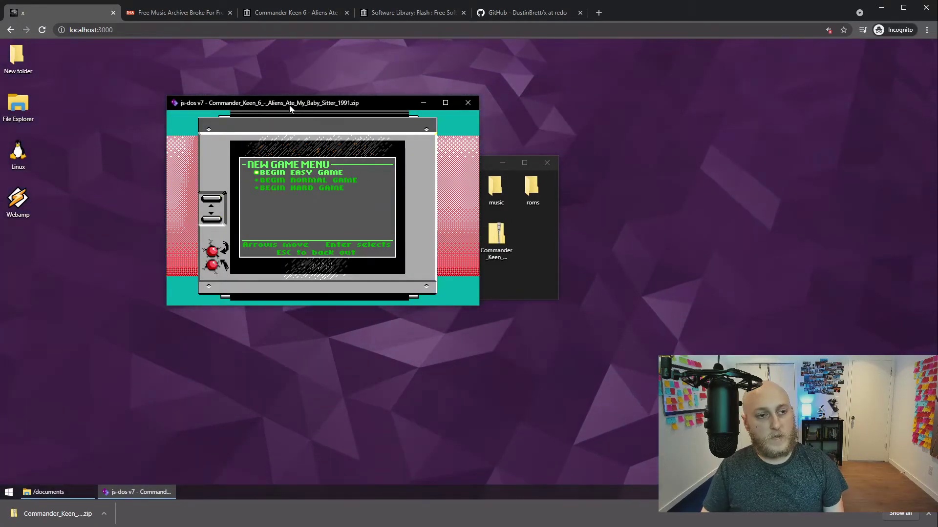
{"action": "key", "text": "Return"}
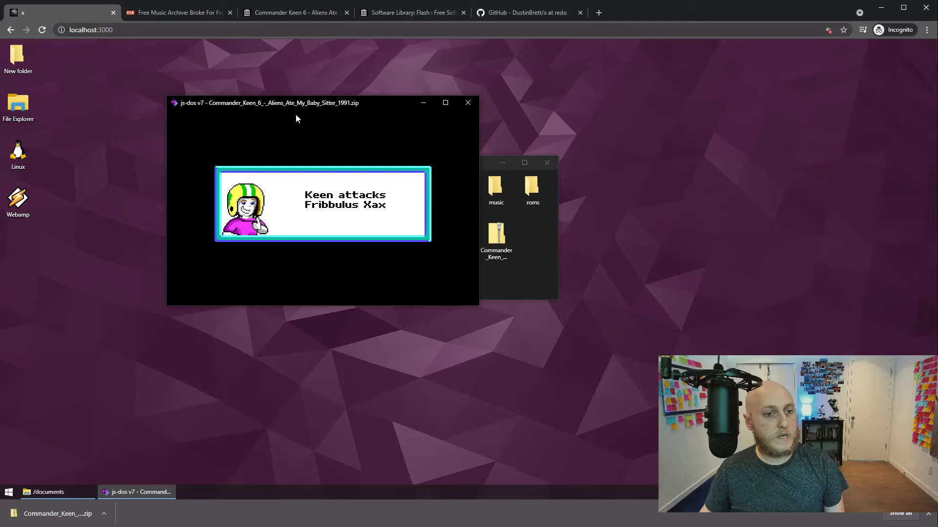
Step: Close the Keen js-dos window and open /saves in an enlarged File Explorer window
{"action": "left_click", "coordinate": [467, 102]}
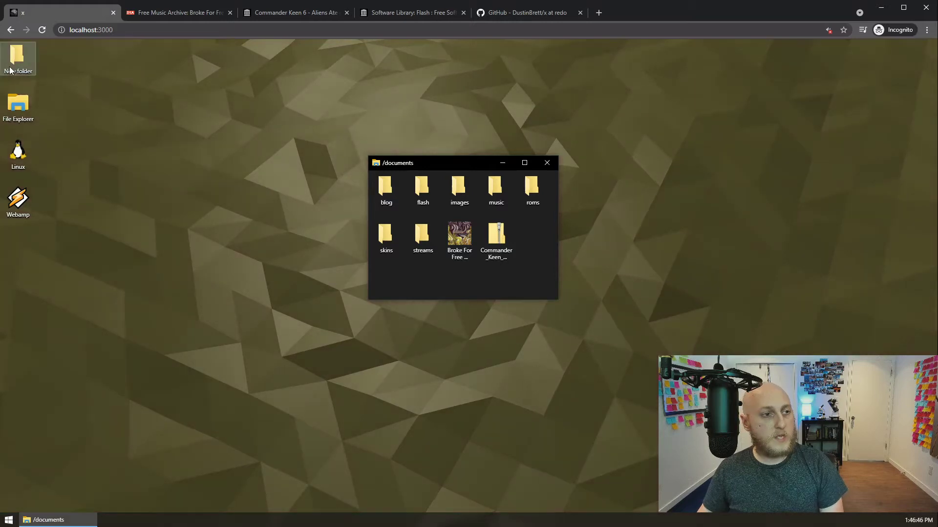
{"action": "double_click", "coordinate": [19, 104]}
{"action": "left_click_drag", "start_coordinate": [415, 180], "coordinate": [195, 97]}
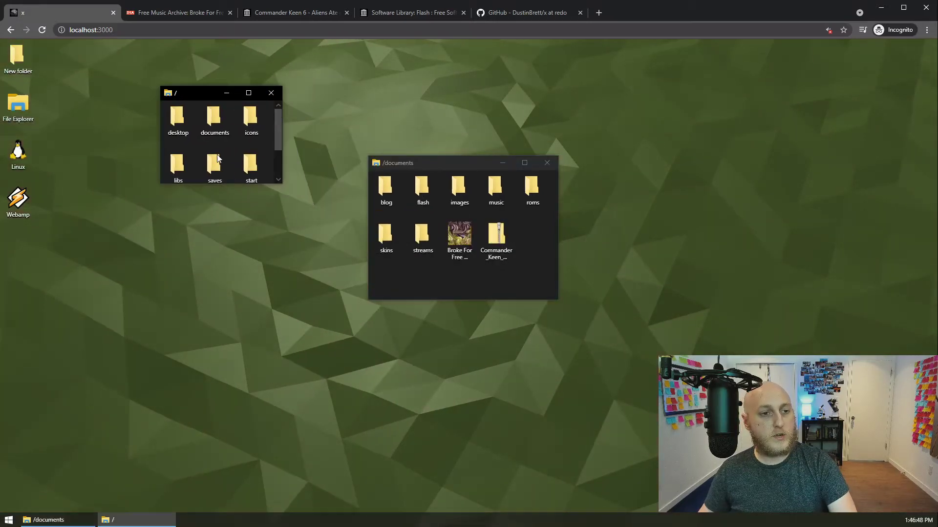
{"action": "left_click_drag", "start_coordinate": [280, 182], "coordinate": [346, 256]}
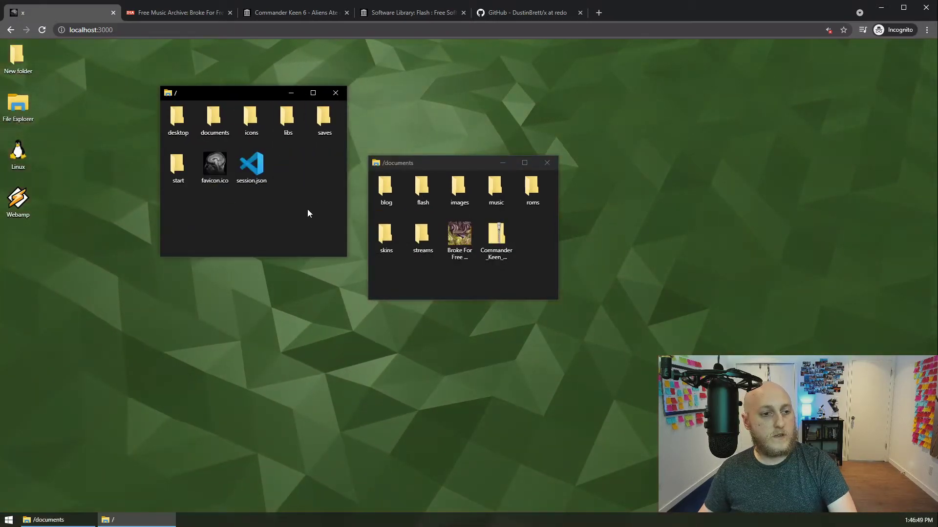
{"action": "double_click", "coordinate": [329, 122]}
Step: Briefly open the Start menu and close it again
{"action": "mouse_move", "coordinate": [244, 171]}
{"action": "left_mouse_down"}
{"action": "mouse_move", "coordinate": [178, 126]}
{"action": "mouse_move", "coordinate": [244, 171]}
{"action": "left_mouse_up"}
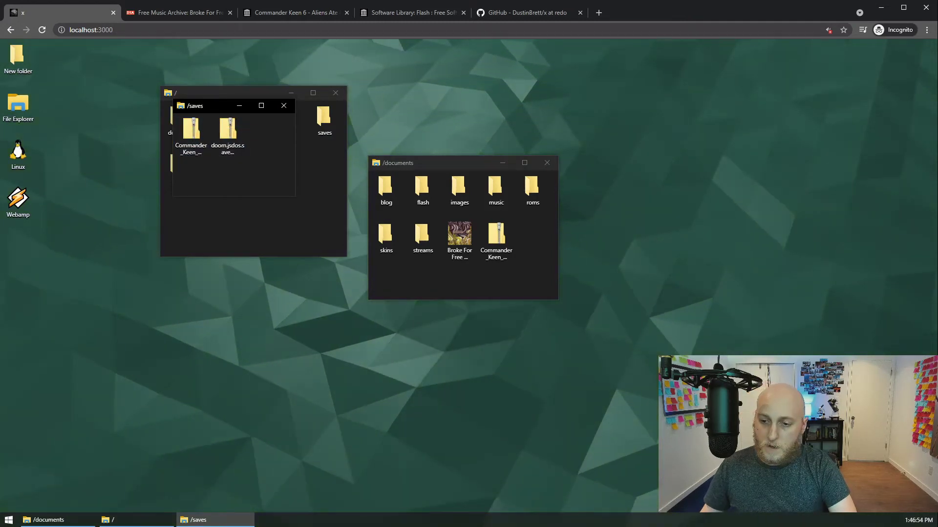
{"action": "left_click", "coordinate": [119, 388]}
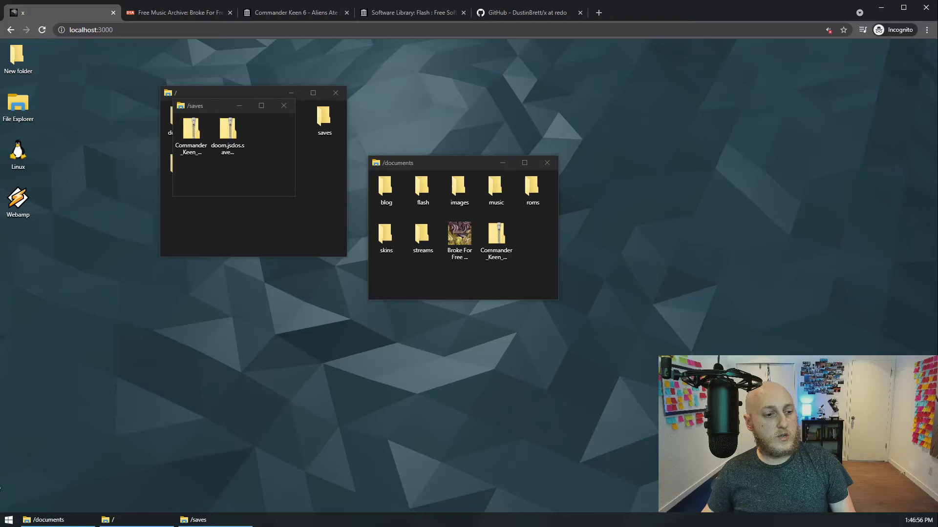
{"action": "left_click", "coordinate": [9, 520]}
{"action": "left_click", "coordinate": [79, 229]}
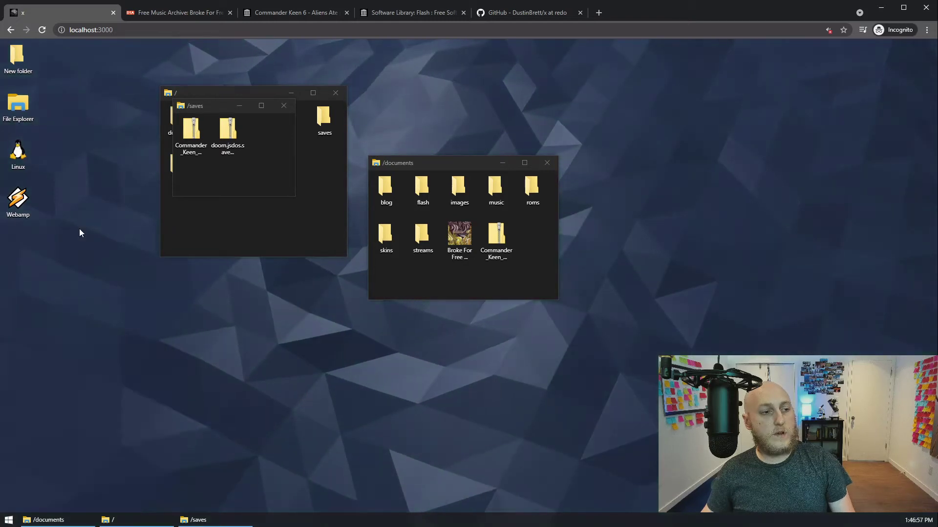
Step: Boot Linux from the desktop icon in Virtual x86 and list the home directory
{"action": "double_click", "coordinate": [20, 151]}
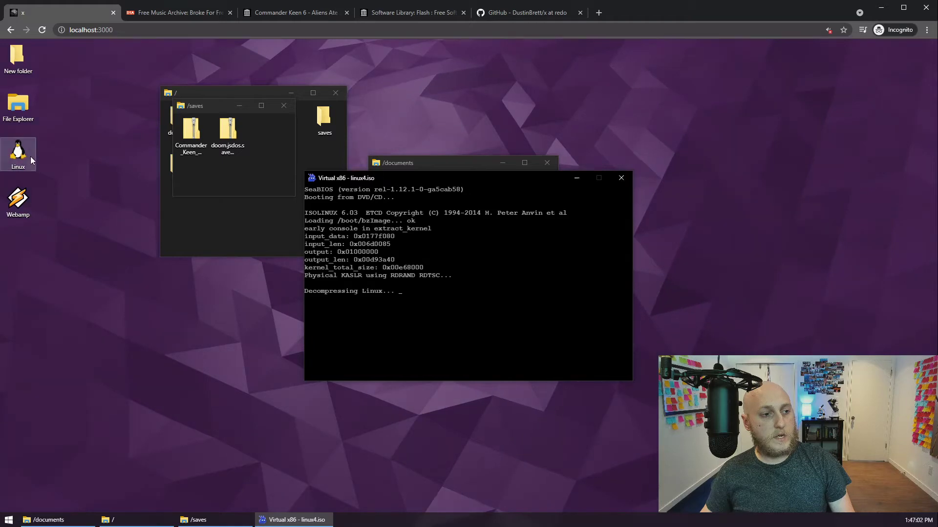
{"action": "left_click_drag", "start_coordinate": [437, 177], "coordinate": [502, 123]}
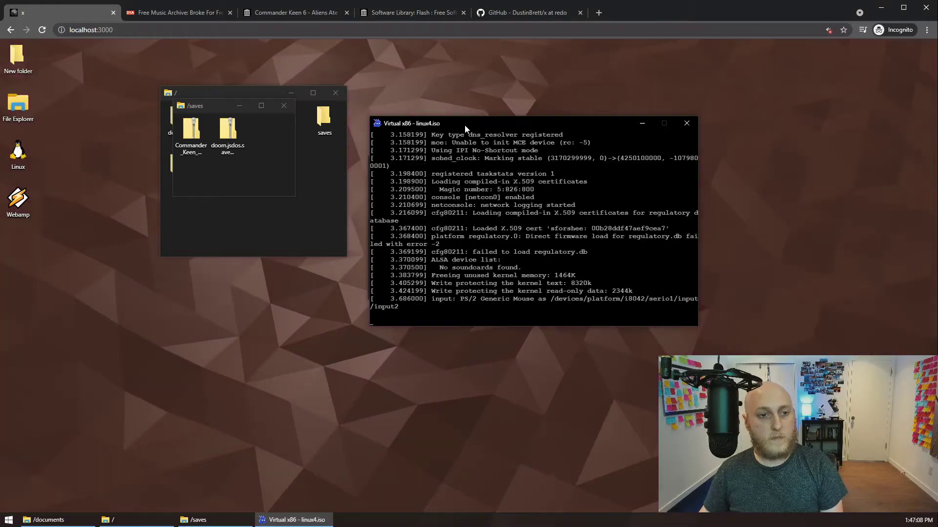
{"action": "left_click_drag", "start_coordinate": [464, 129], "coordinate": [435, 145]}
{"action": "key", "text": "Return"}
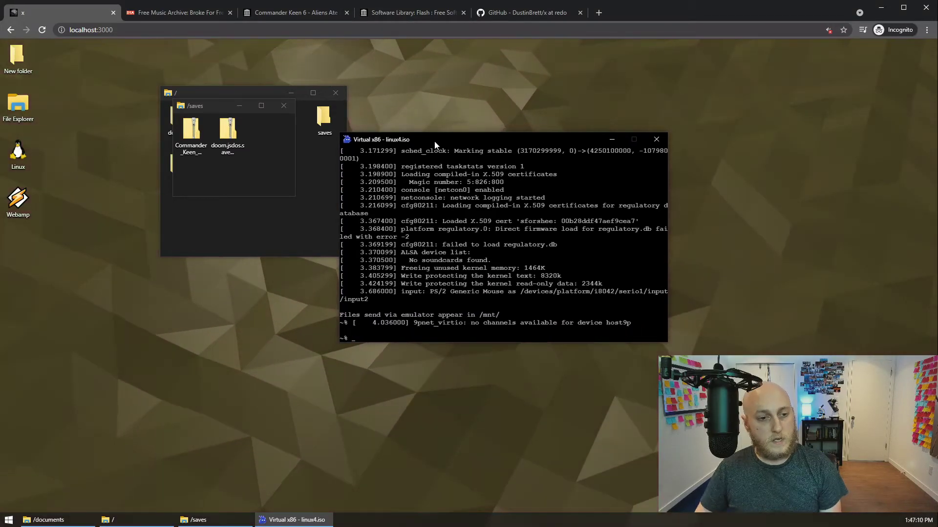
{"action": "type", "text": "ls"}
{"action": "key", "text": "Return"}
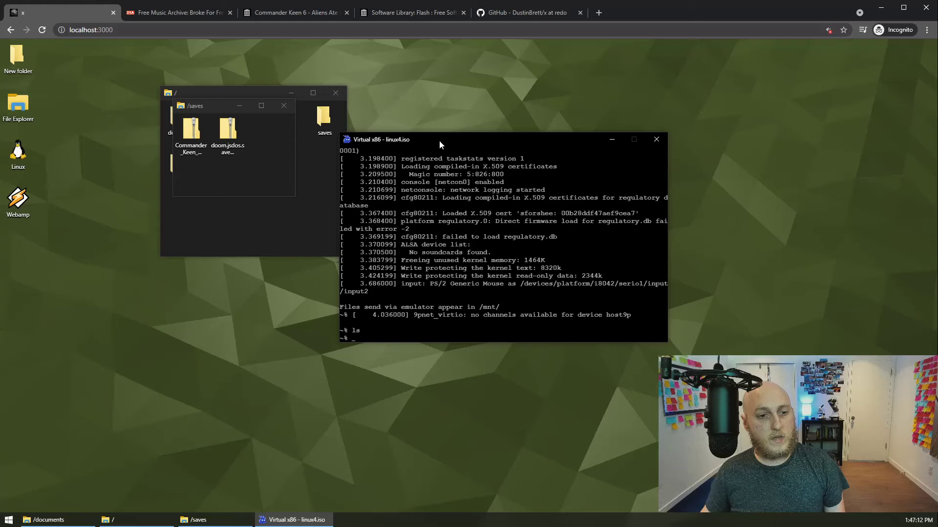
Step: Change into /mnt and list its contents
{"action": "type", "text": "cd/mnt"}
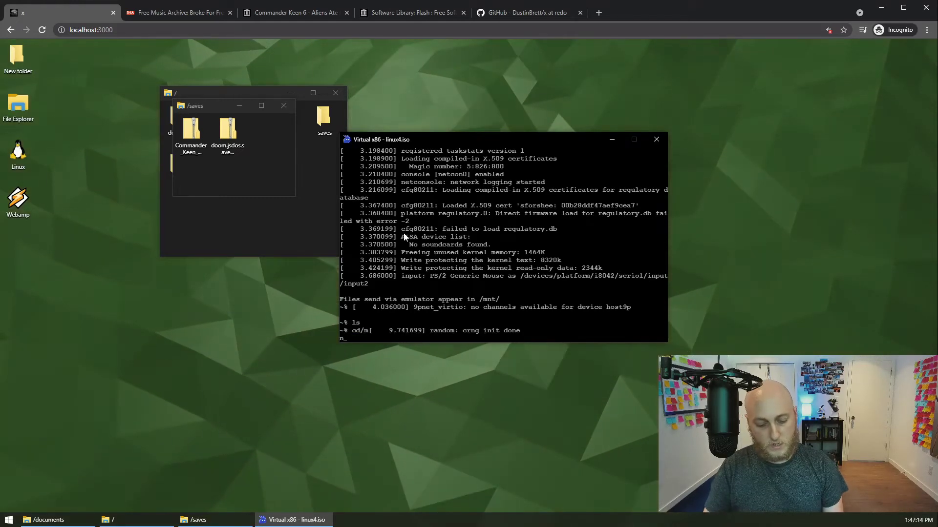
{"action": "key", "text": "Return"}
{"action": "type", "text": "cd /mnt"}
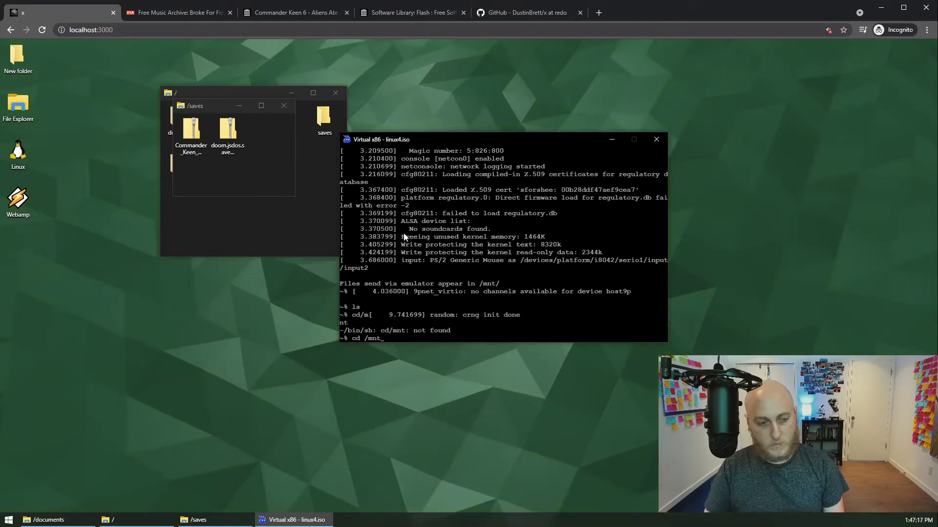
{"action": "key", "text": "Return"}
{"action": "type", "text": "ls"}
{"action": "key", "text": "Return"}
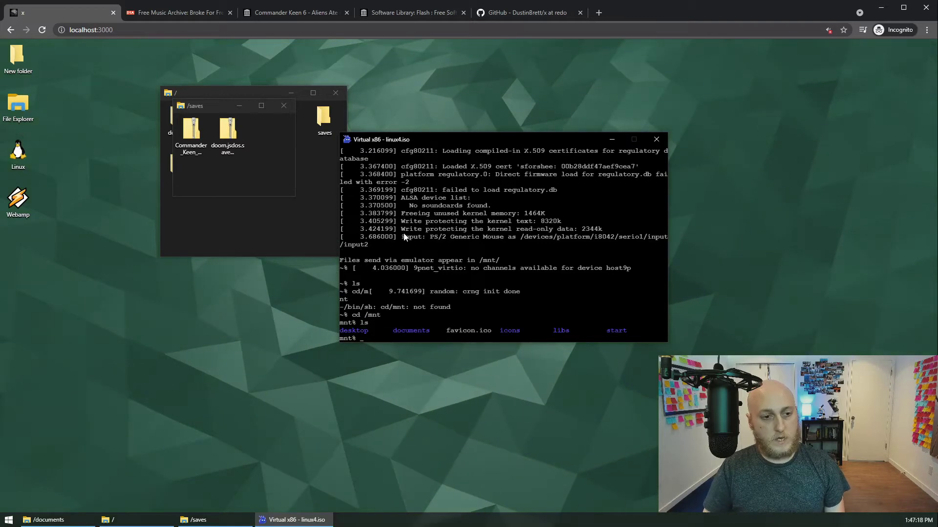
Step: Enter desktop/, list its shortcuts, and print File Explorer.url with cat
{"action": "type", "text": "c"}
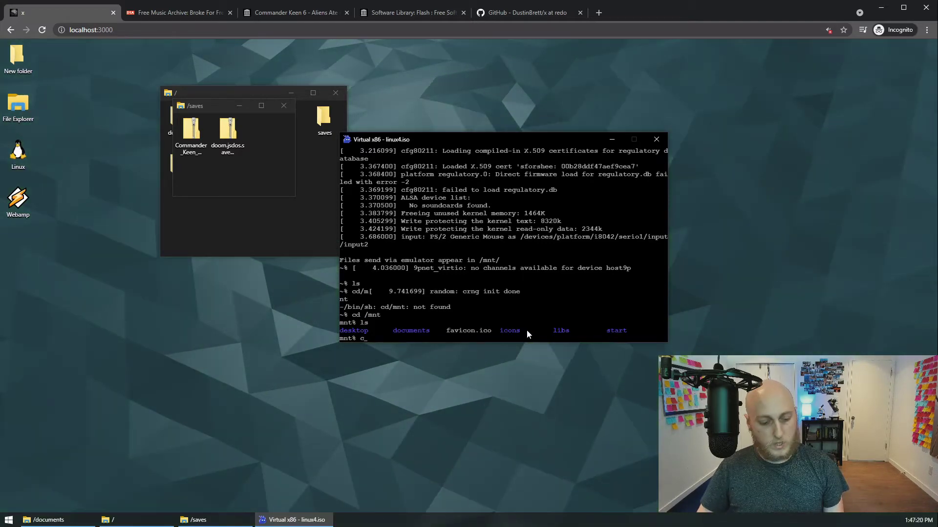
{"action": "type", "text": "d desktop/"}
{"action": "key", "text": "Return"}
{"action": "type", "text": "ls"}
{"action": "key", "text": "Return"}
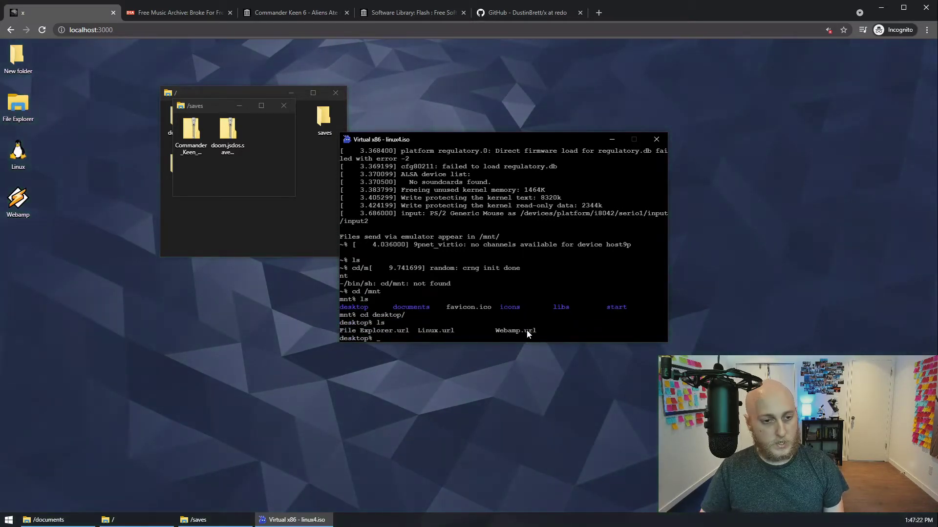
{"action": "type", "text": "cat File\\ Explorer.url"}
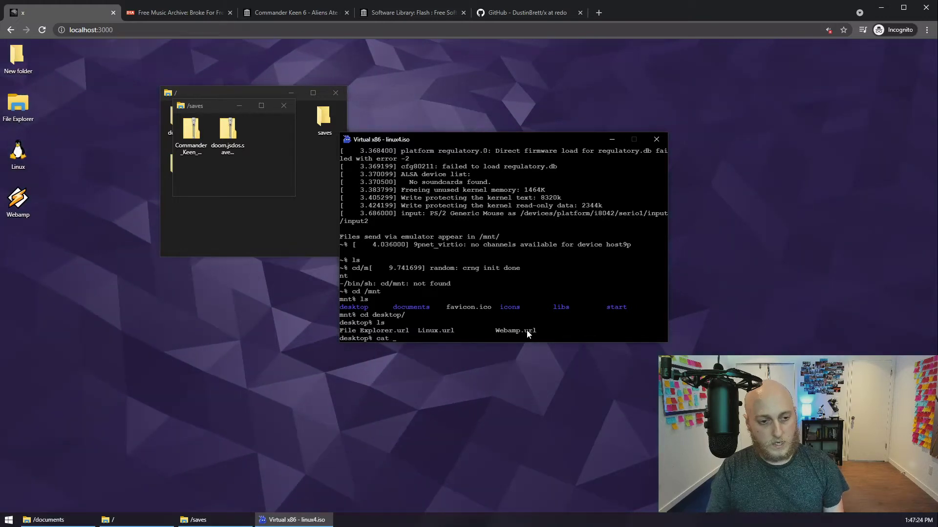
{"action": "key", "text": "Return"}
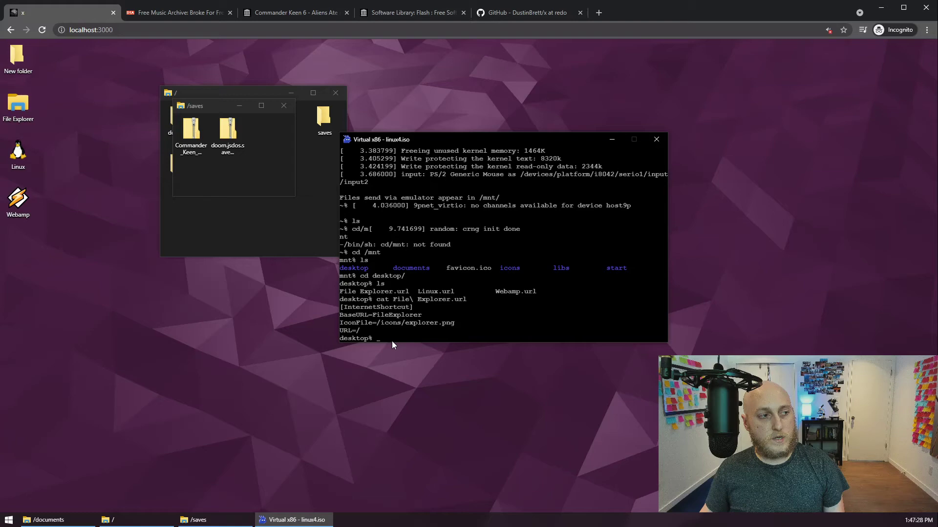
Step: Close the Linux emulator to save its state and select the new save file
{"action": "left_click_drag", "start_coordinate": [528, 143], "coordinate": [502, 137]}
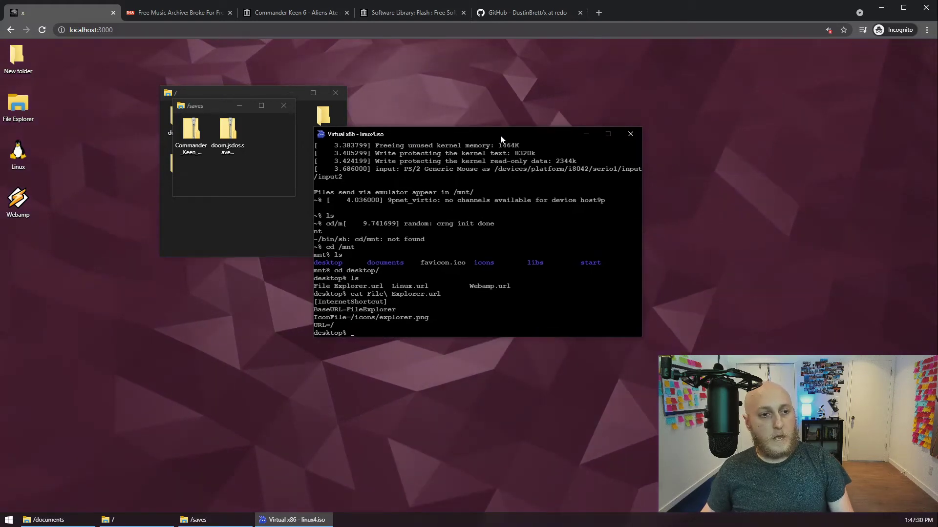
{"action": "left_click", "coordinate": [627, 135]}
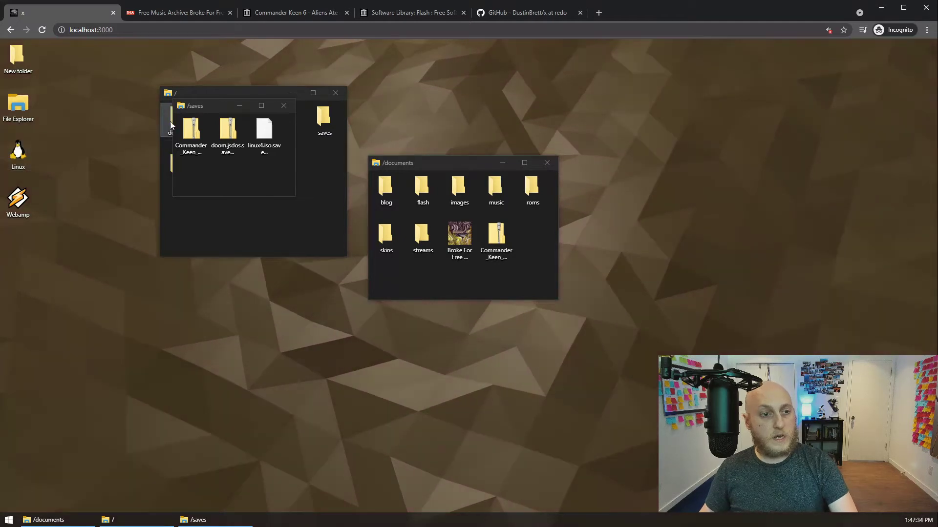
{"action": "left_click", "coordinate": [267, 123]}
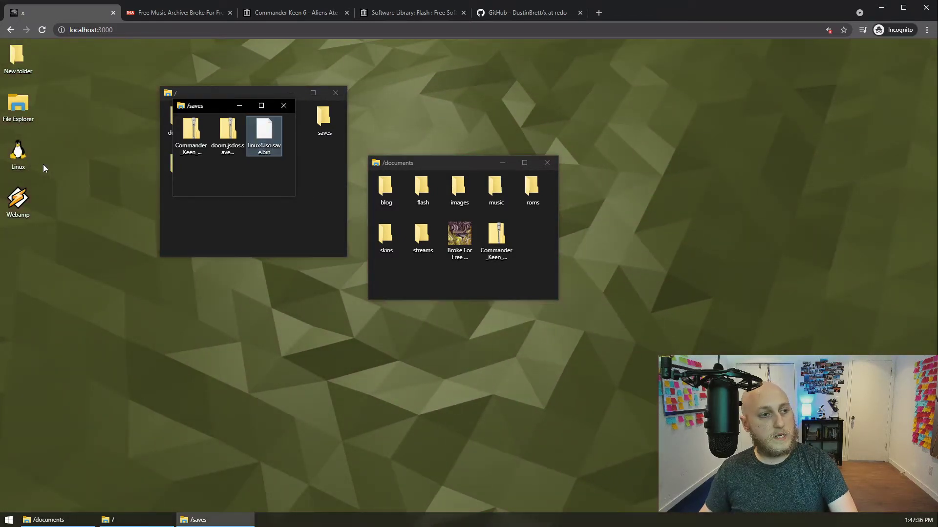
Step: Relaunch Linux from its saved state, run ls, and close it again
{"action": "double_click", "coordinate": [15, 157]}
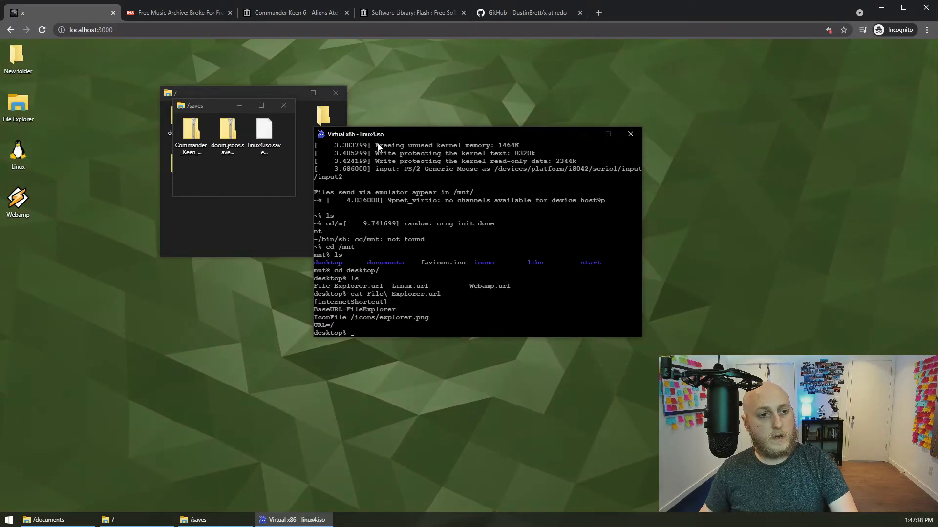
{"action": "left_click_drag", "start_coordinate": [371, 138], "coordinate": [453, 138]}
{"action": "key", "text": "Return"}
{"action": "key", "text": "Return"}
{"action": "type", "text": "ls"}
{"action": "key", "text": "Return"}
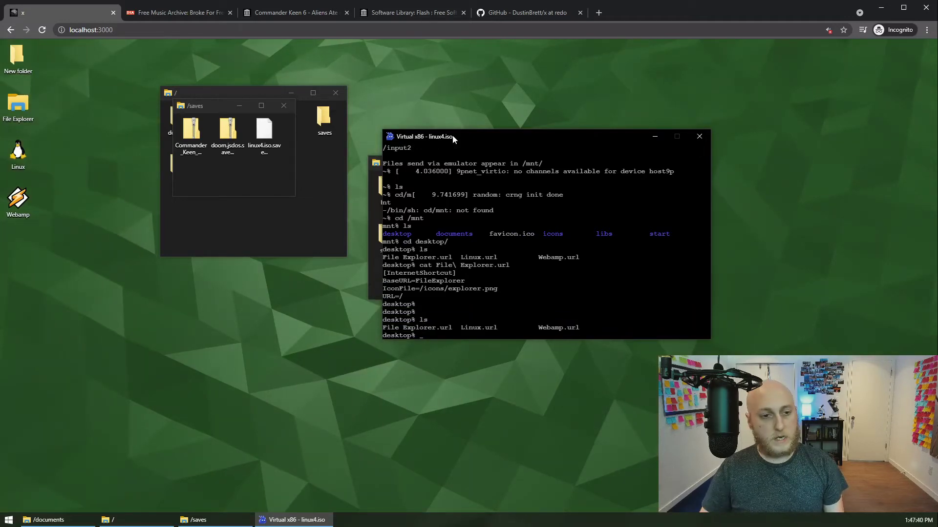
{"action": "left_click", "coordinate": [701, 143]}
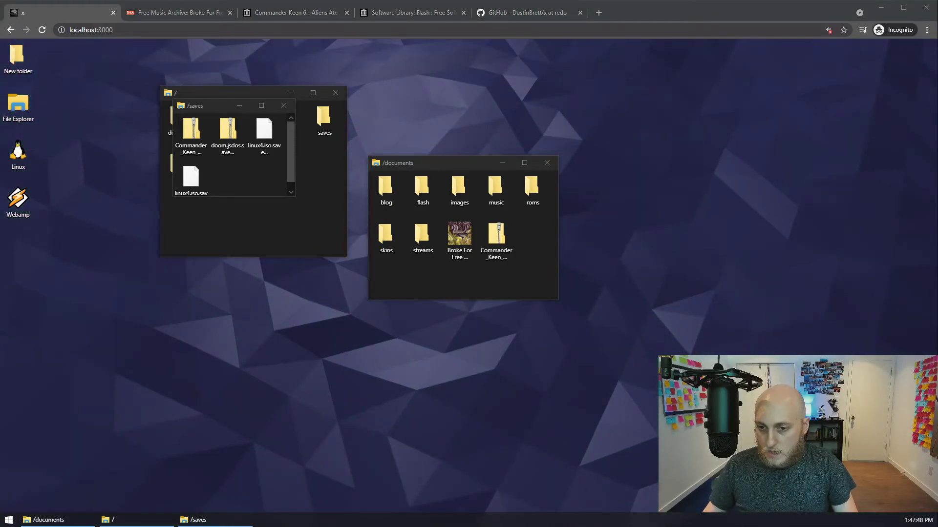
Step: Get TinyCore-current.iso from tinycorelinux.net's Downloads page in a new tab, then return to localhost:3000
{"action": "left_click", "coordinate": [599, 12]}
{"action": "type", "text": "http://tinycorelinux.net/"}
{"action": "key", "text": "Return"}
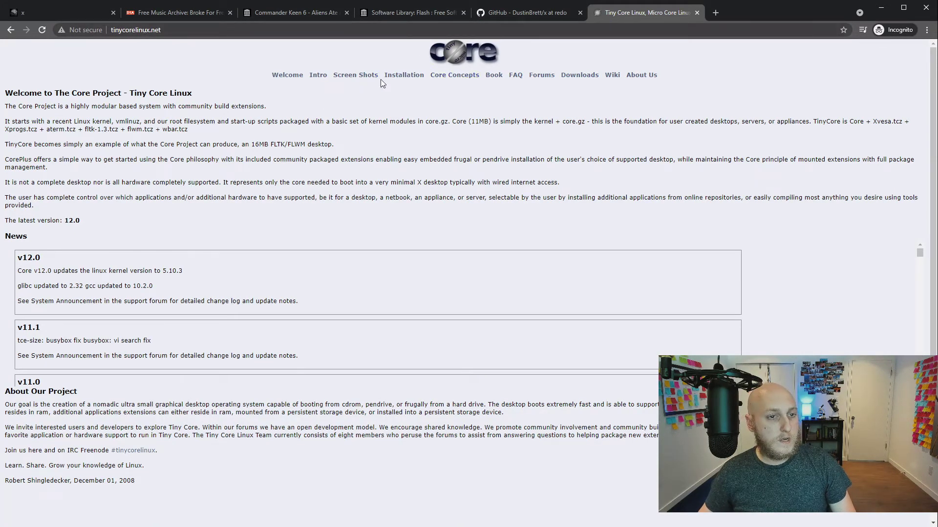
{"action": "left_click", "coordinate": [577, 81]}
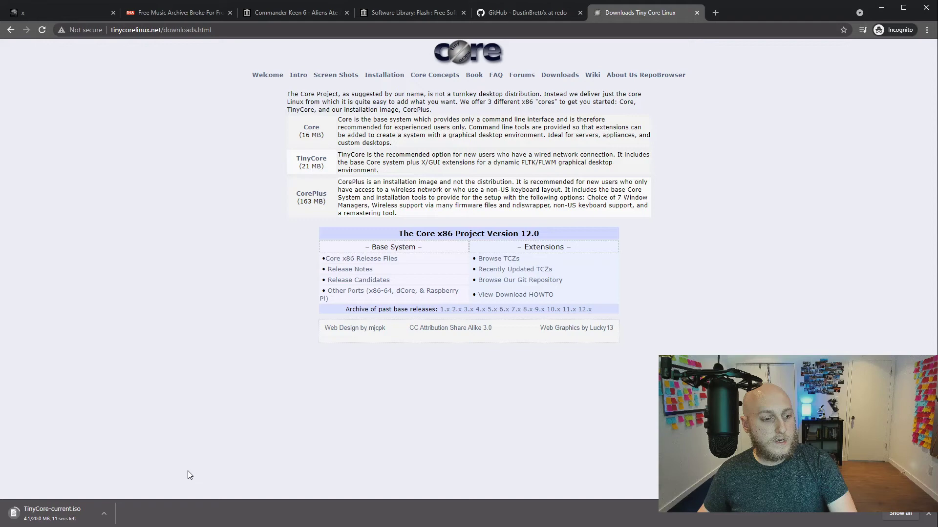
{"action": "left_click", "coordinate": [40, 16]}
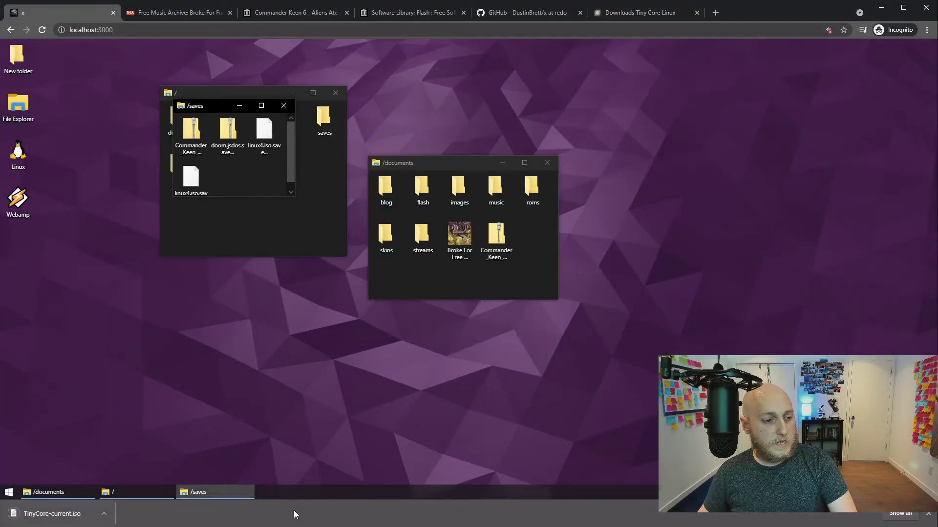
Step: Drag TinyCore-current.iso from the download bar onto the desktop and peek into its boot folder
{"action": "left_click_drag", "start_coordinate": [52, 513], "coordinate": [223, 383]}
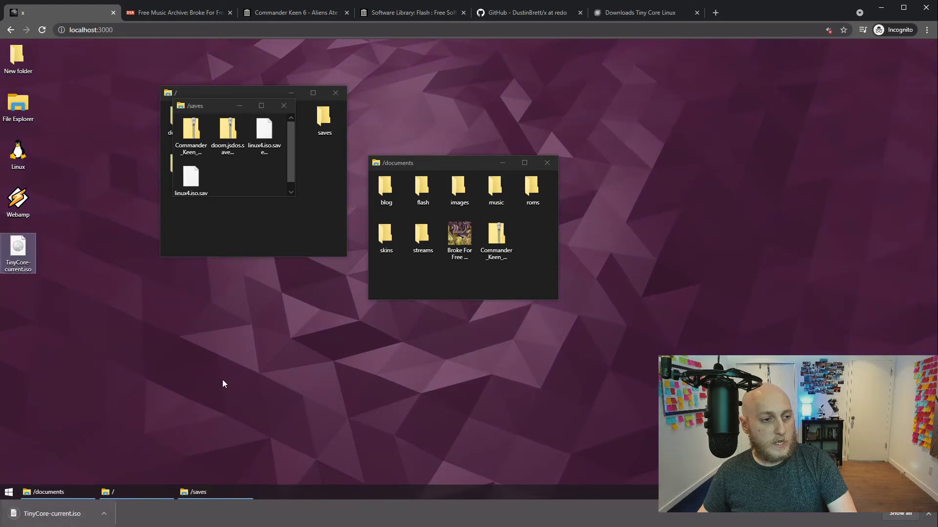
{"action": "left_click", "coordinate": [928, 513]}
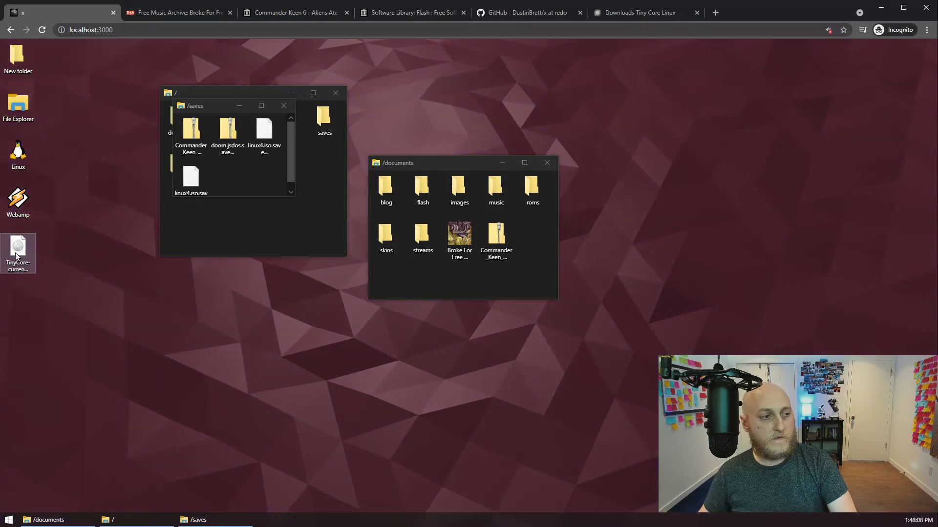
{"action": "double_click", "coordinate": [16, 254]}
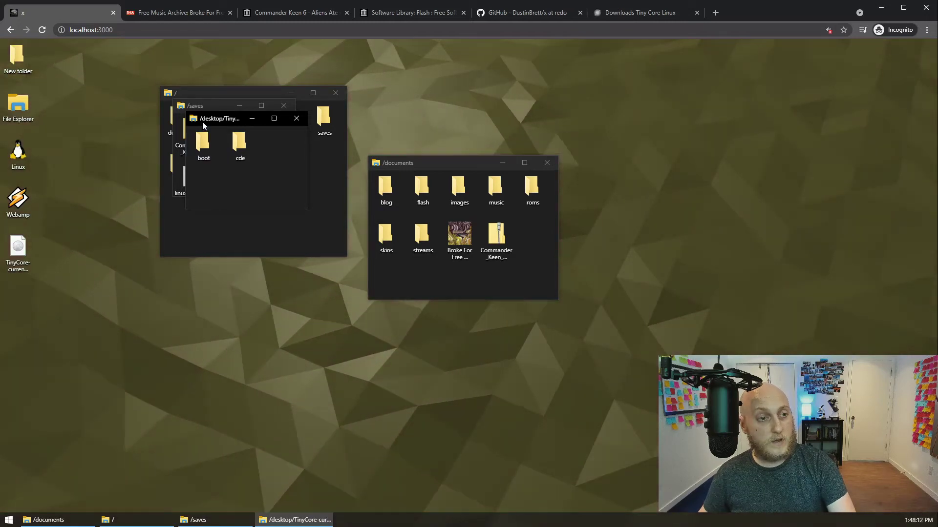
{"action": "left_click_drag", "start_coordinate": [202, 144], "coordinate": [161, 262]}
{"action": "double_click", "coordinate": [161, 261]}
{"action": "key", "text": "BackSpace"}
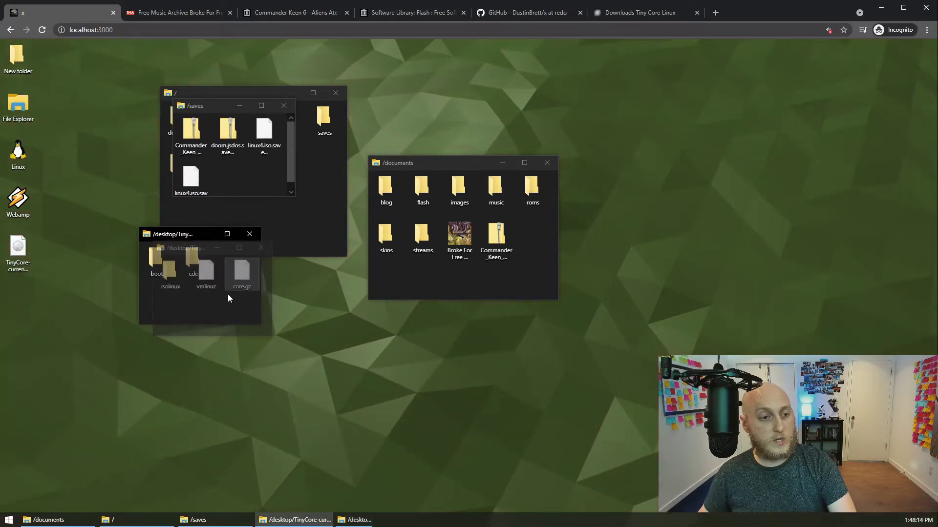
{"action": "left_click", "coordinate": [250, 234]}
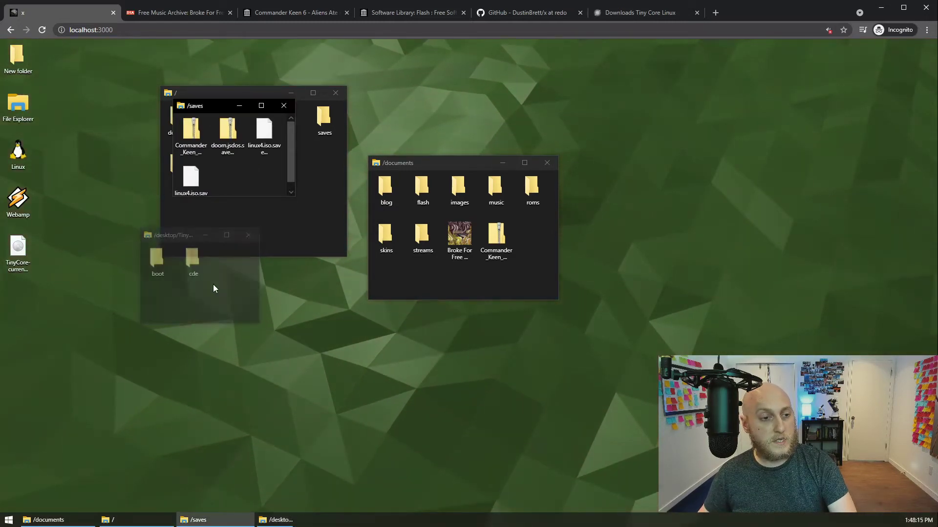
Step: Boot TinyCore-current.iso with Open with > Virtual x86 and move the emulator window top-left
{"action": "right_click", "coordinate": [17, 253]}
{"action": "mouse_move", "coordinate": [65, 266]}
{"action": "left_click", "coordinate": [122, 266]}
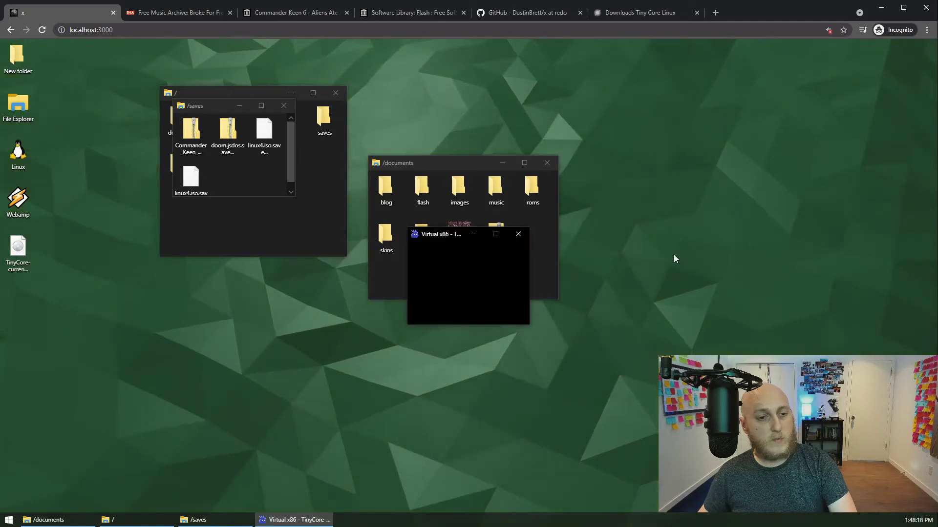
{"action": "key", "text": "Return"}
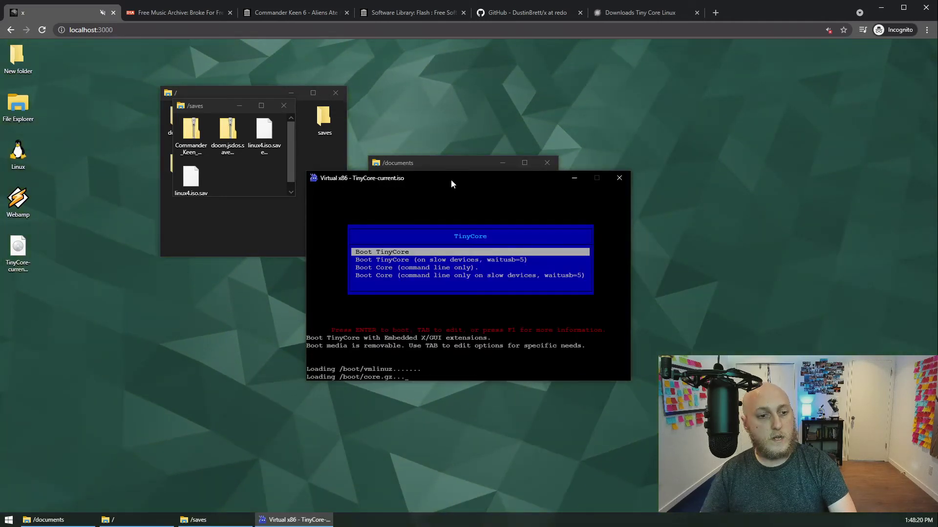
{"action": "left_click_drag", "start_coordinate": [450, 184], "coordinate": [206, 61]}
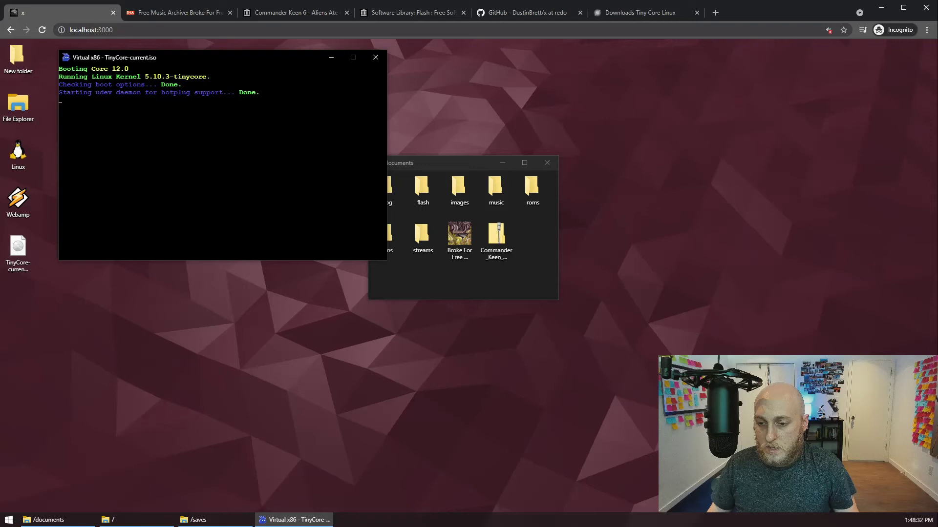
{"action": "left_click", "coordinate": [262, 410]}
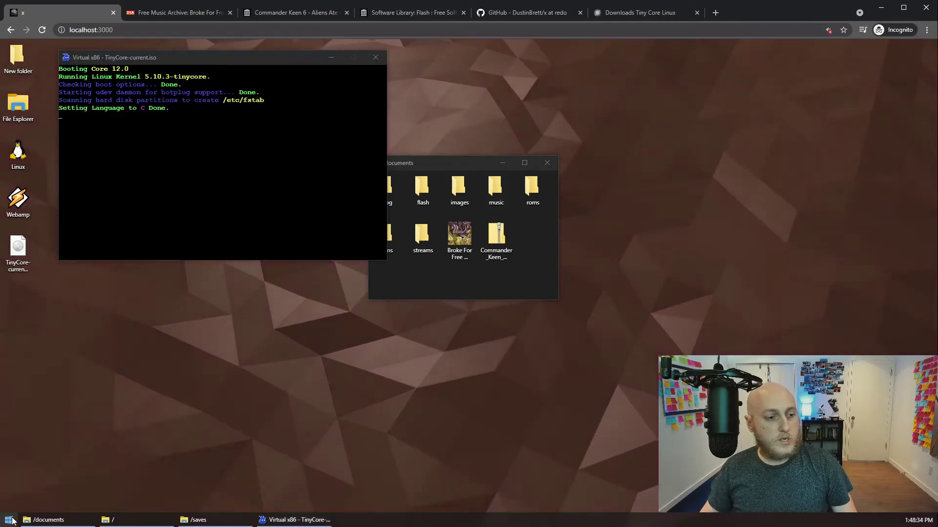
{"action": "left_click", "coordinate": [8, 520]}
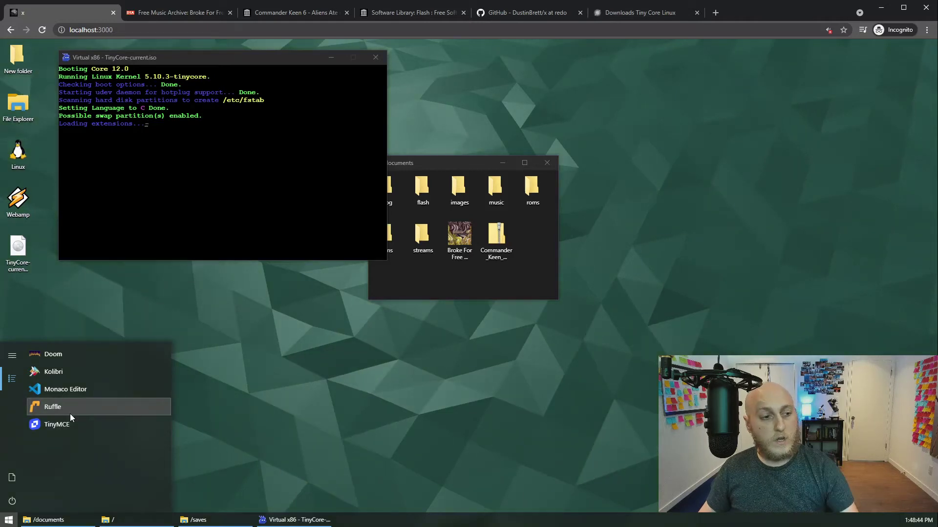
Step: Move the TinyCore console right and close the /saves and /documents windows
{"action": "left_click", "coordinate": [359, 410]}
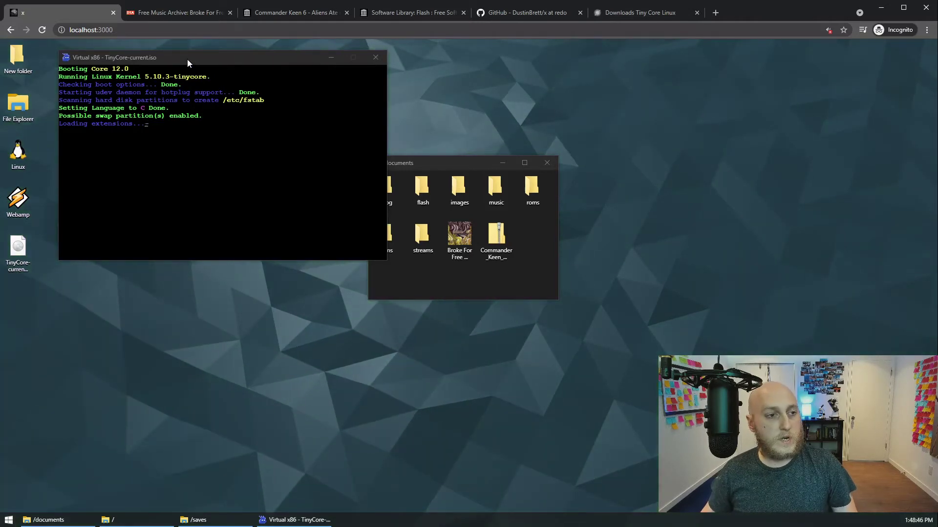
{"action": "left_click_drag", "start_coordinate": [187, 58], "coordinate": [479, 72]}
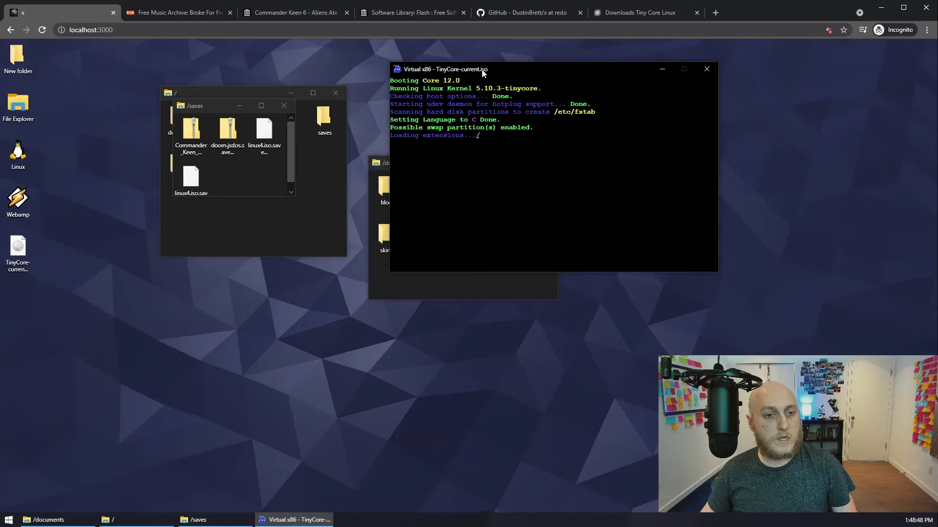
{"action": "left_click", "coordinate": [226, 123]}
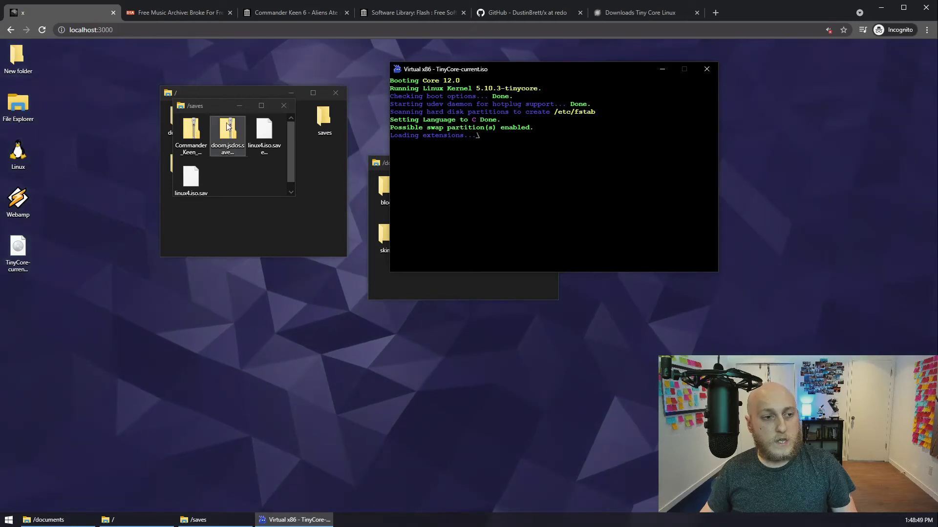
{"action": "left_click", "coordinate": [193, 108]}
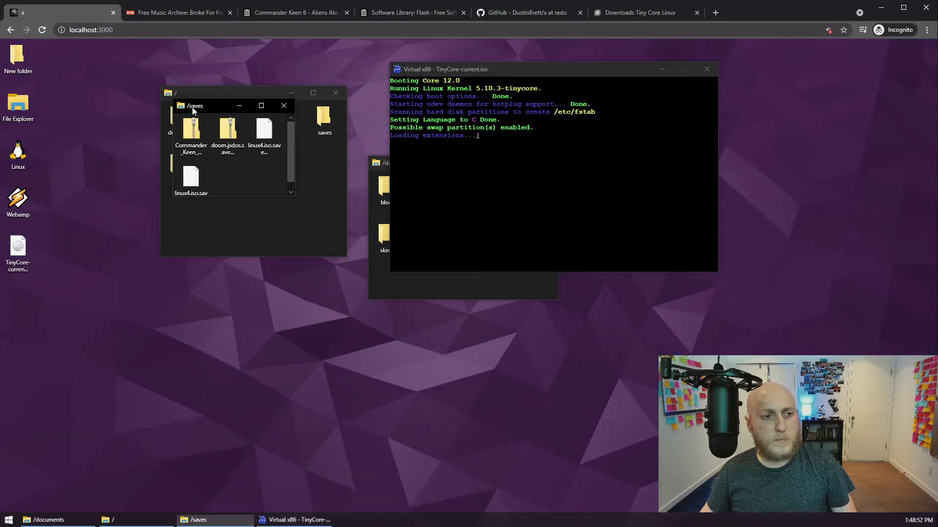
{"action": "left_click", "coordinate": [283, 106]}
{"action": "left_click", "coordinate": [373, 269]}
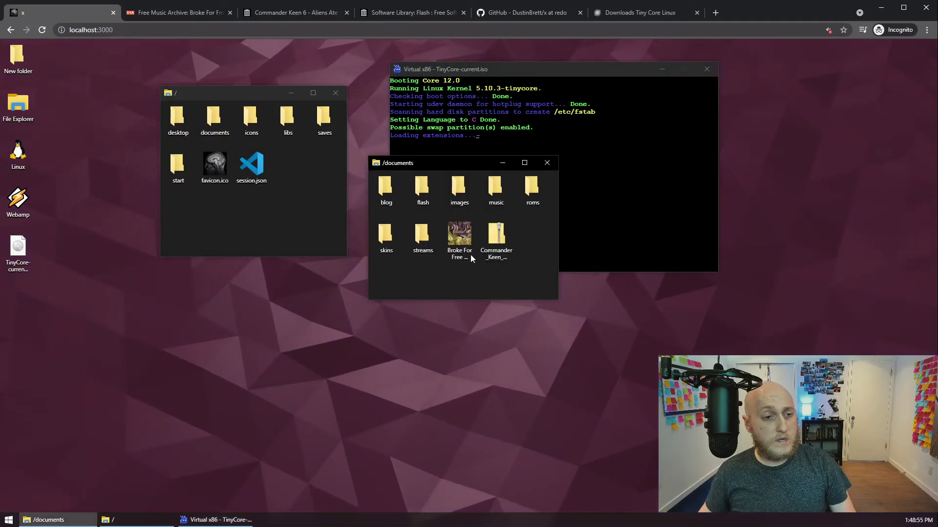
{"action": "left_click", "coordinate": [547, 162]}
Step: Open documents from the root window, close the root window, then open the flash folder showing badger.swf
{"action": "double_click", "coordinate": [218, 125]}
{"action": "left_click", "coordinate": [335, 93]}
{"action": "left_click_drag", "start_coordinate": [419, 153], "coordinate": [114, 128]}
{"action": "double_click", "coordinate": [190, 121]}
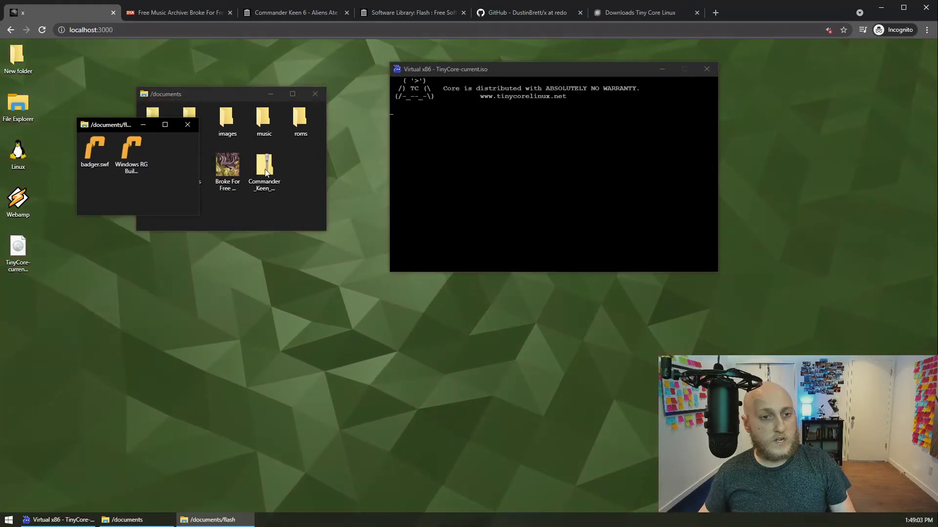
{"action": "left_click_drag", "start_coordinate": [487, 70], "coordinate": [443, 62]}
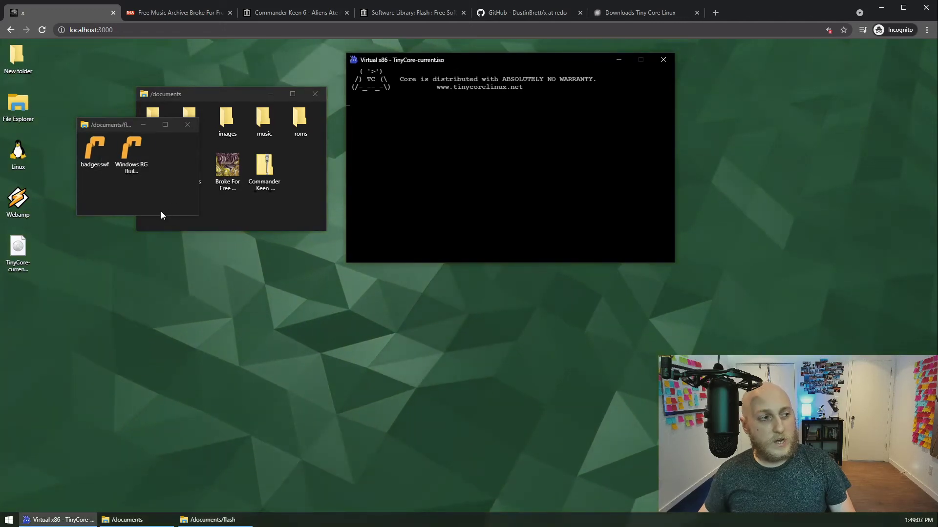
Step: Launch Ruffle, move it lower-left, and drop badger.swf from the flash folder into it
{"action": "left_click", "coordinate": [9, 520]}
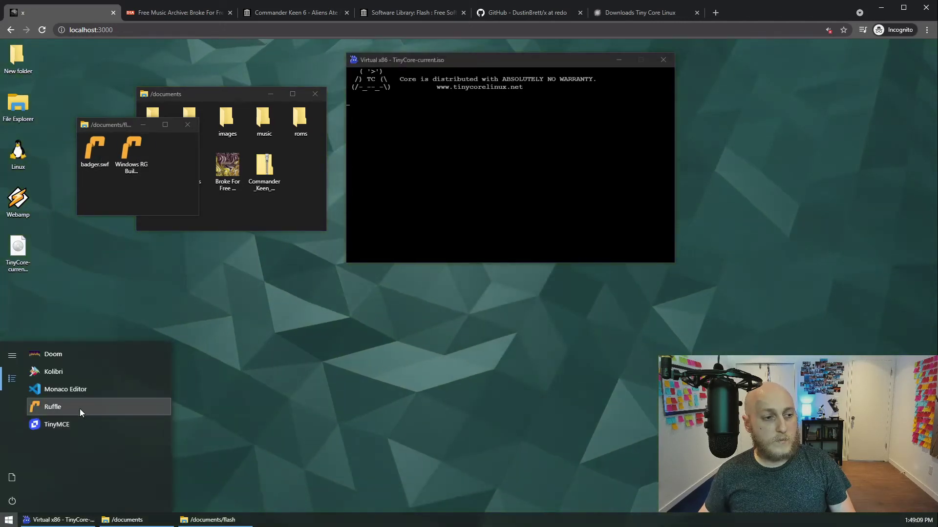
{"action": "left_click", "coordinate": [80, 409]}
{"action": "left_click_drag", "start_coordinate": [425, 179], "coordinate": [160, 286]}
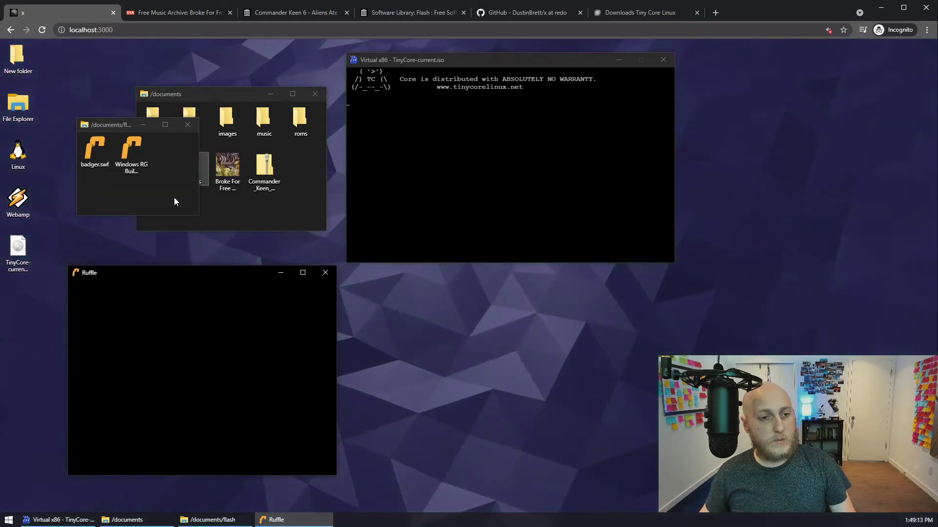
{"action": "left_click", "coordinate": [130, 153]}
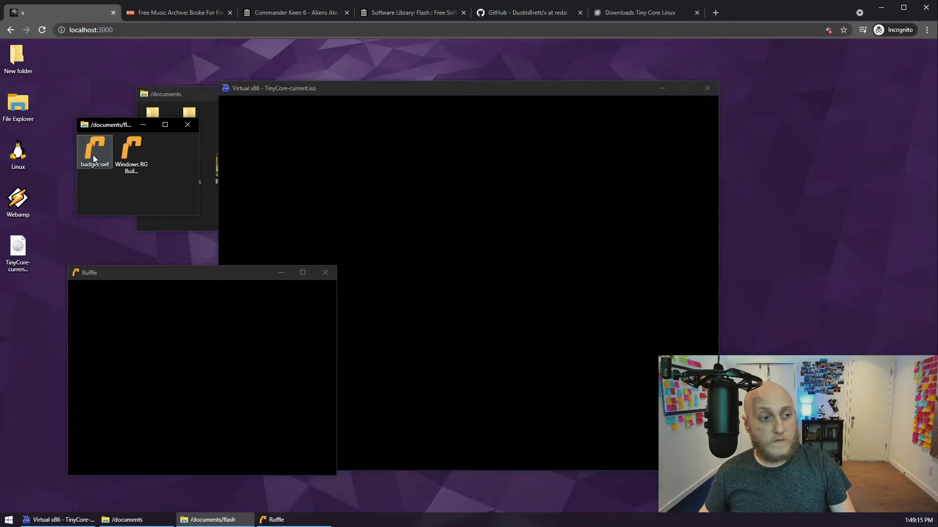
{"action": "left_click", "coordinate": [125, 329]}
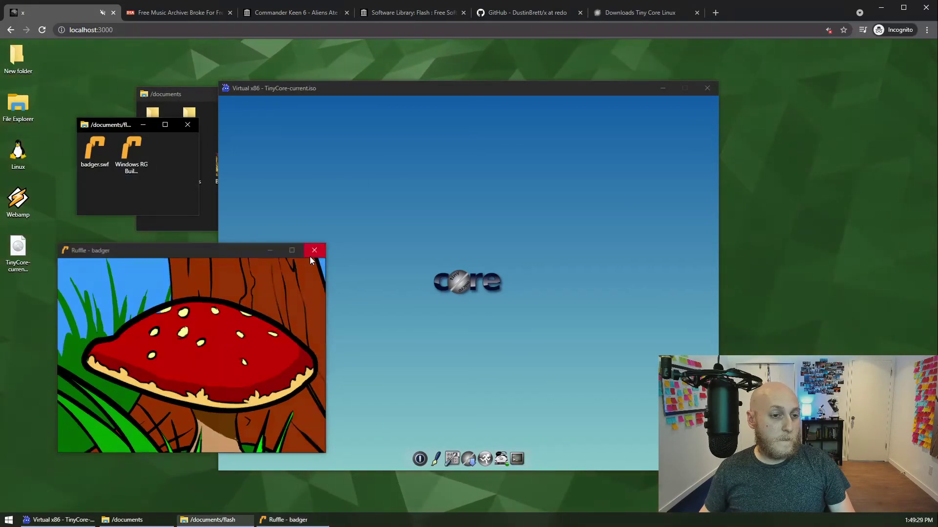
Step: Close the badger player and launch a Terminal from the TinyCore desktop menu
{"action": "left_click", "coordinate": [314, 250]}
{"action": "left_click", "coordinate": [420, 280]}
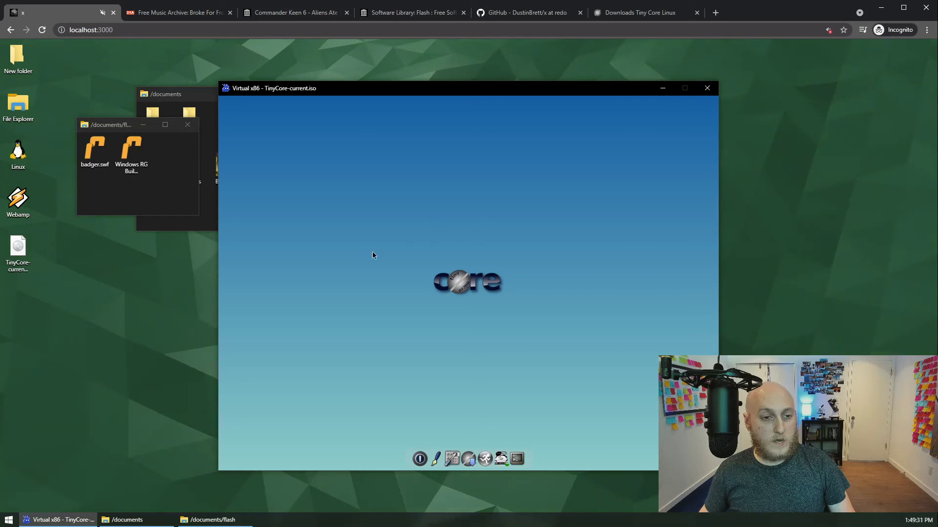
{"action": "left_click", "coordinate": [326, 251]}
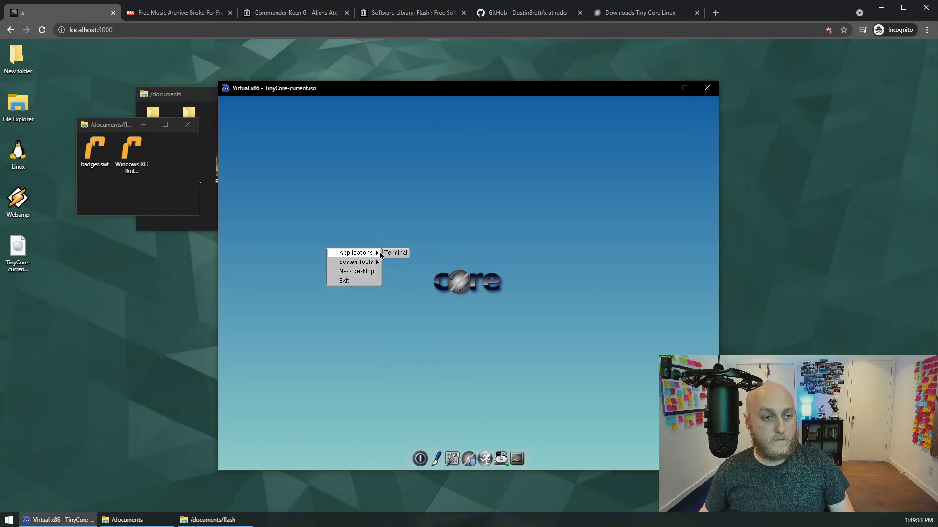
{"action": "left_click", "coordinate": [385, 254]}
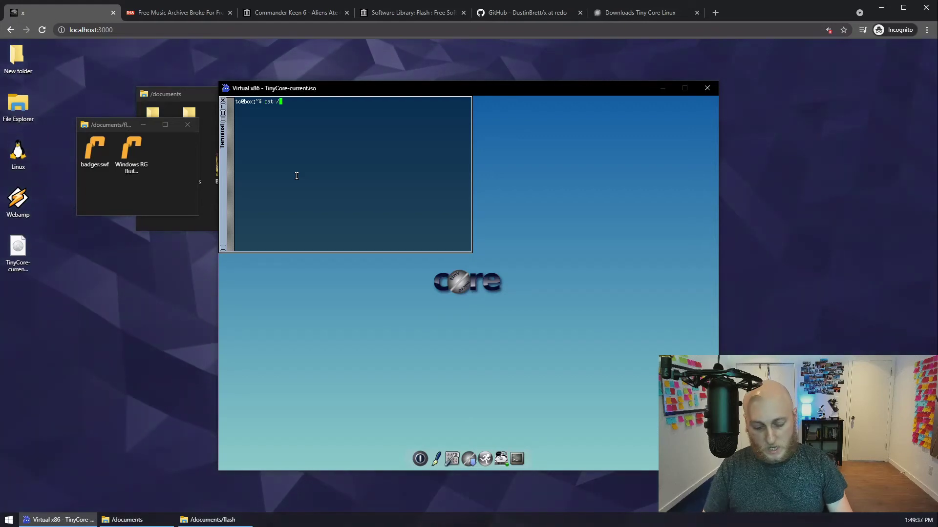
Step: Run cat /etc/os-release to show TinyCoreLinux 12.0, then move the VM window right
{"action": "type", "text": "cat /etc/os-release"}
{"action": "key", "text": "Return"}
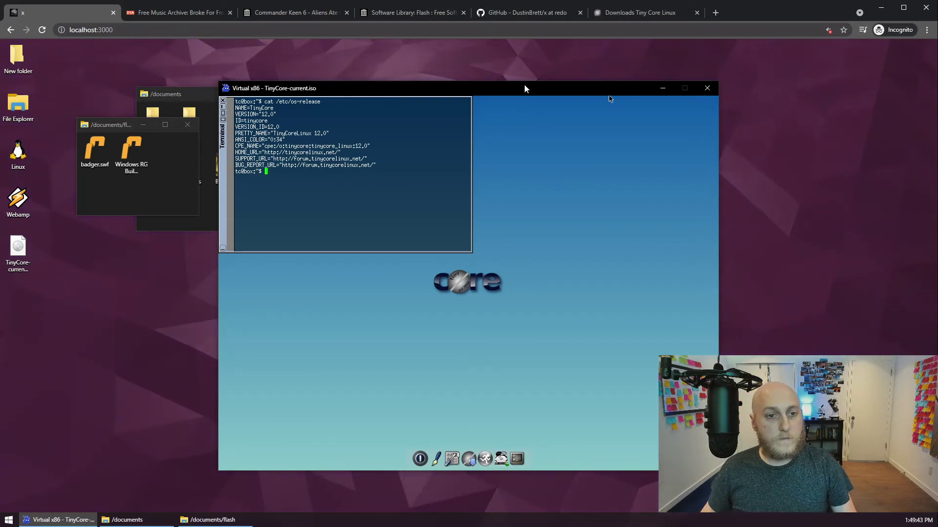
{"action": "left_click_drag", "start_coordinate": [525, 89], "coordinate": [677, 78]}
Step: Close the Virtual x86 window and reopen TinyCore-current.iso with Virtual x86
{"action": "left_click", "coordinate": [859, 78]}
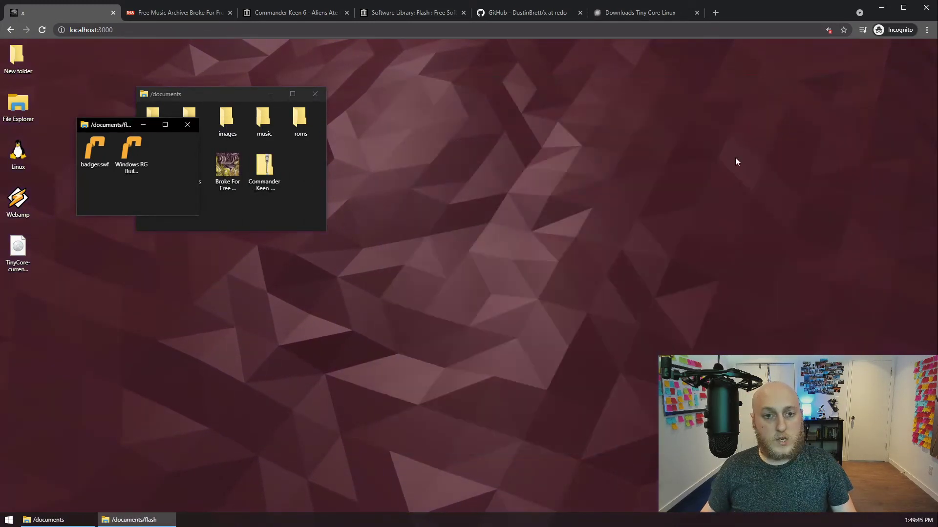
{"action": "left_click", "coordinate": [170, 221]}
{"action": "left_click", "coordinate": [127, 198]}
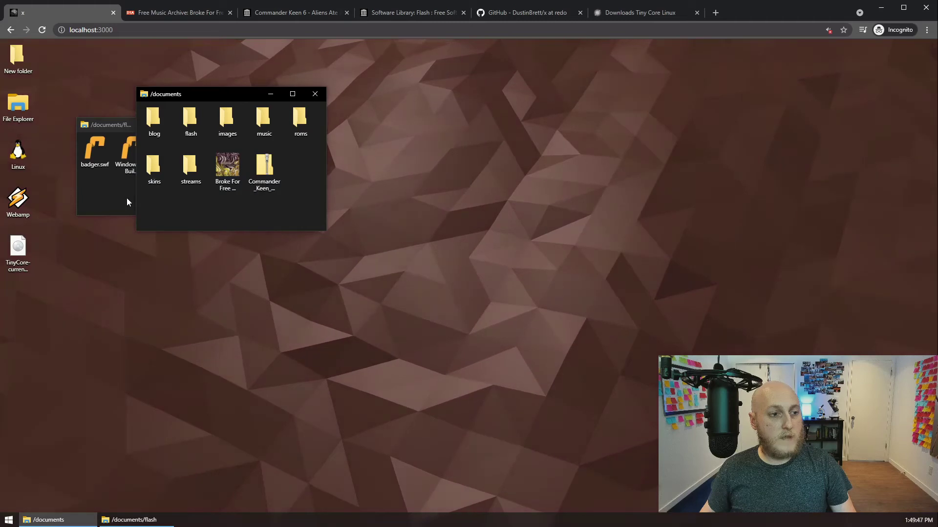
{"action": "left_click", "coordinate": [80, 307]}
{"action": "left_click", "coordinate": [17, 249]}
{"action": "right_click", "coordinate": [19, 249]}
{"action": "mouse_move", "coordinate": [66, 268]}
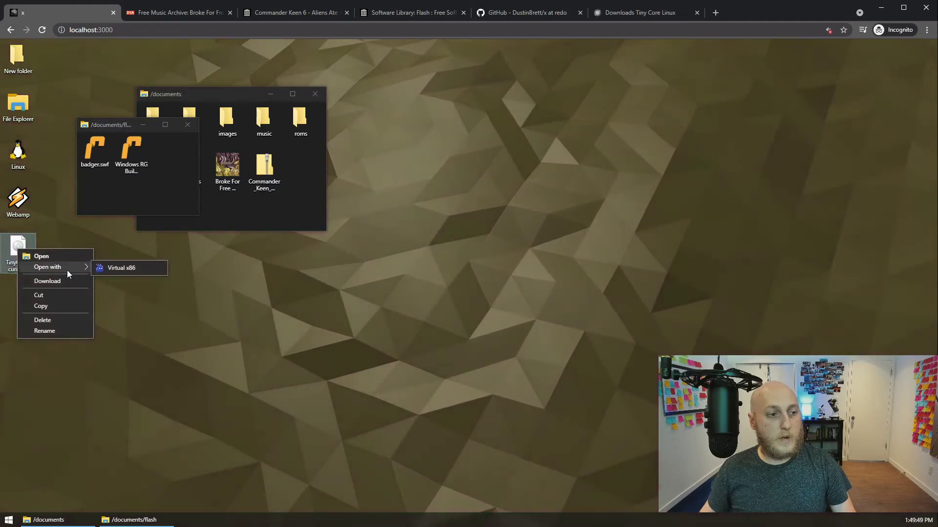
{"action": "left_click", "coordinate": [100, 268]}
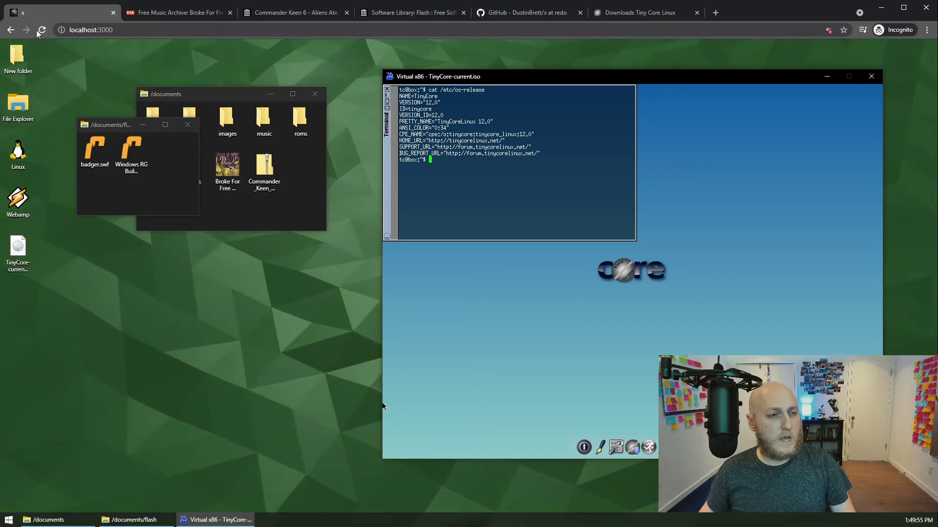
Step: Reload the web desktop and boot TinyCore-current.iso in Virtual x86 from its saved state
{"action": "key", "text": "F5"}
{"action": "double_click", "coordinate": [18, 199]}
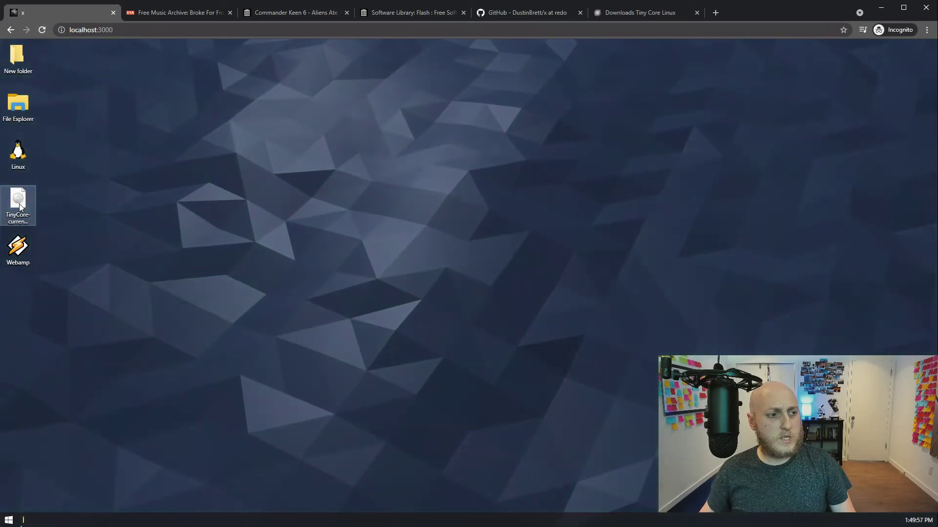
{"action": "left_click", "coordinate": [249, 234]}
{"action": "right_click", "coordinate": [23, 200]}
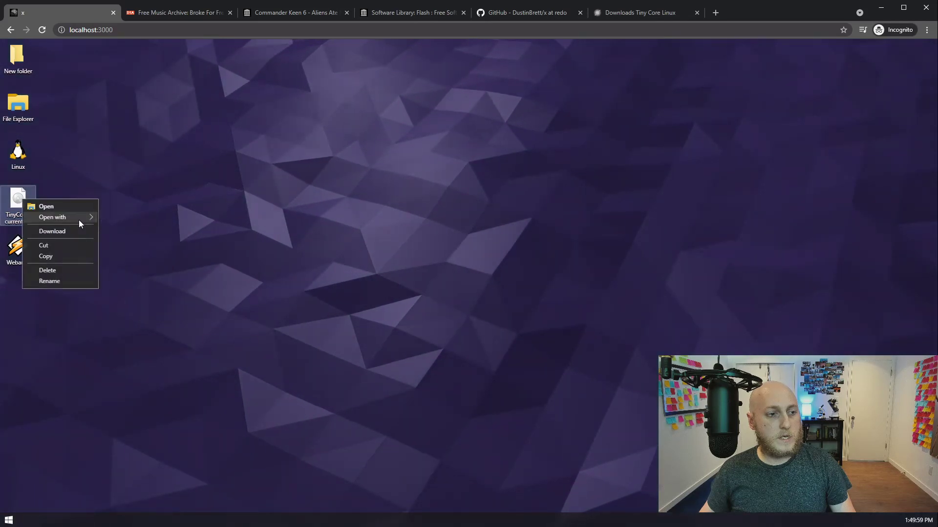
{"action": "mouse_move", "coordinate": [78, 218]}
{"action": "left_click", "coordinate": [125, 218]}
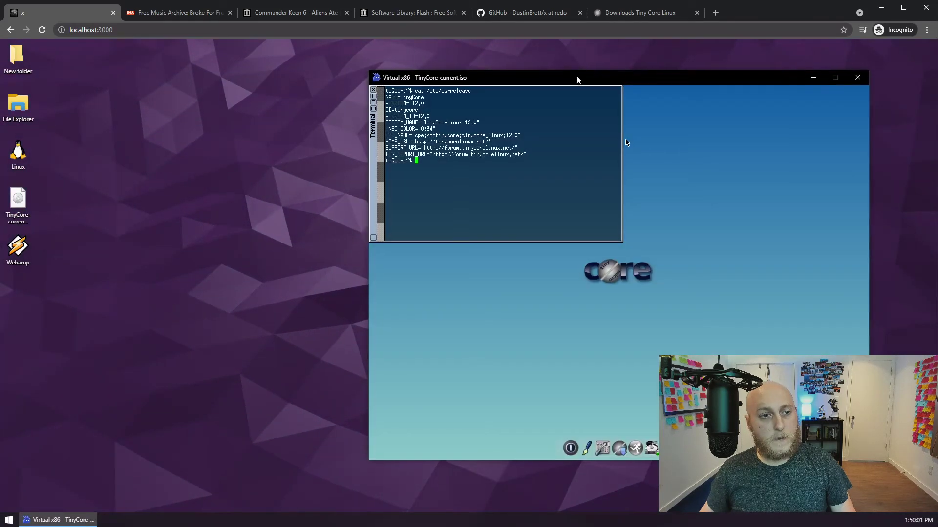
Step: Launch the TinyCore Editor from SystemTools, then close the Virtual x86 window
{"action": "left_click_drag", "start_coordinate": [578, 79], "coordinate": [399, 72]}
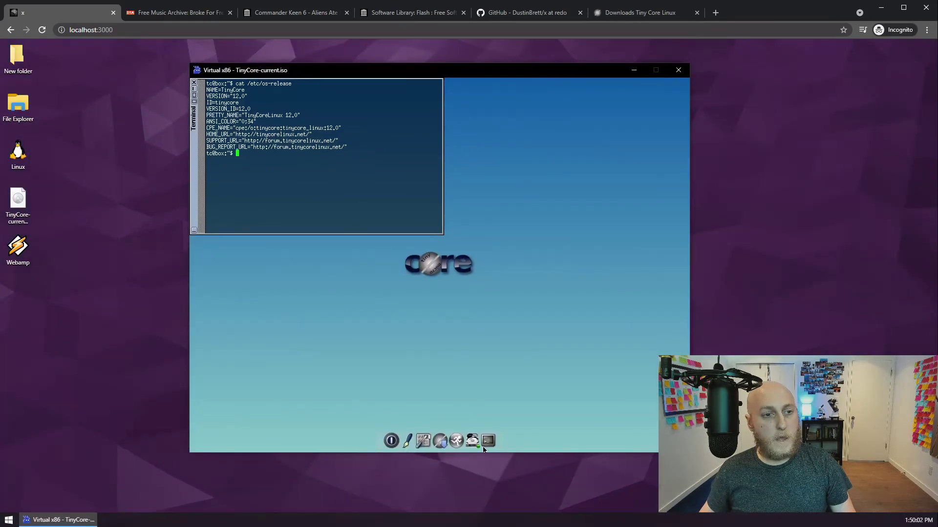
{"action": "right_click", "coordinate": [542, 336]}
{"action": "mouse_move", "coordinate": [578, 350]}
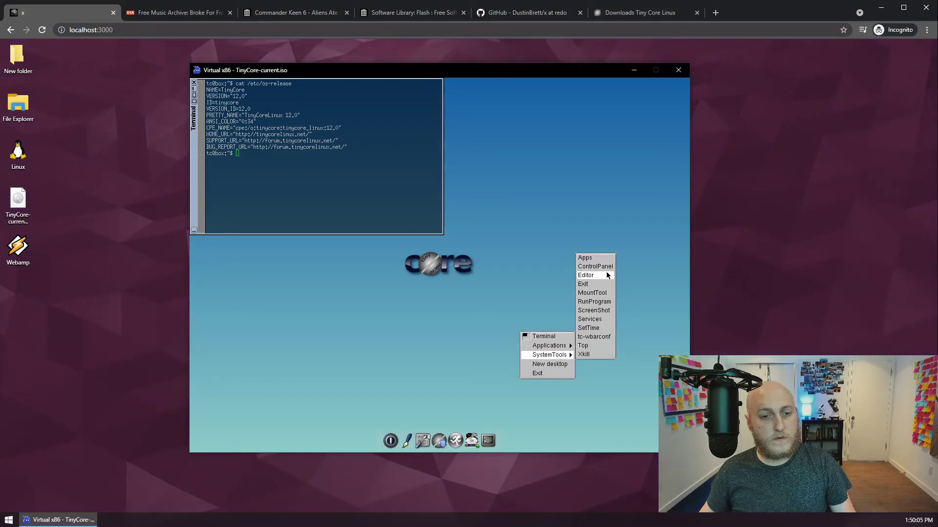
{"action": "left_click", "coordinate": [594, 276]}
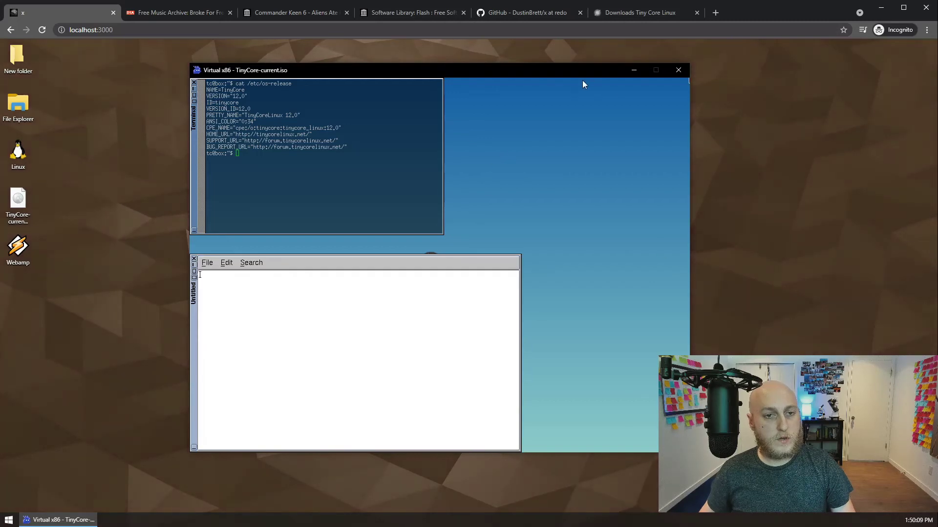
{"action": "left_click_drag", "start_coordinate": [593, 72], "coordinate": [759, 72]}
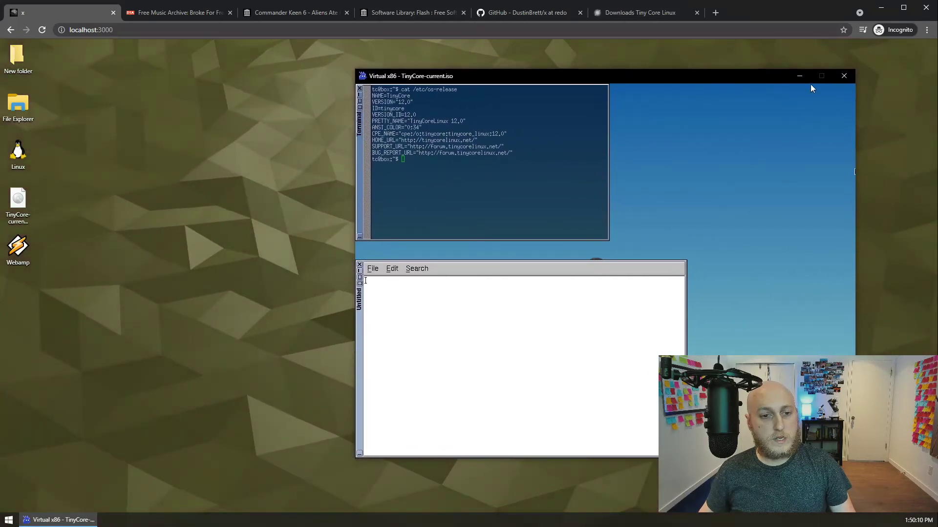
{"action": "left_click", "coordinate": [843, 71]}
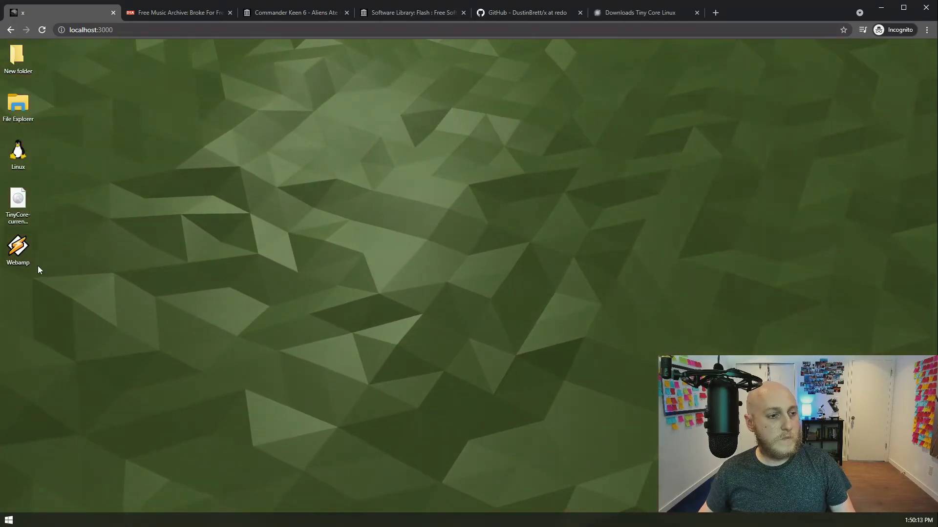
Step: Search the Flash software library for Strong Bad Emails and open that collection
{"action": "left_click", "coordinate": [408, 11]}
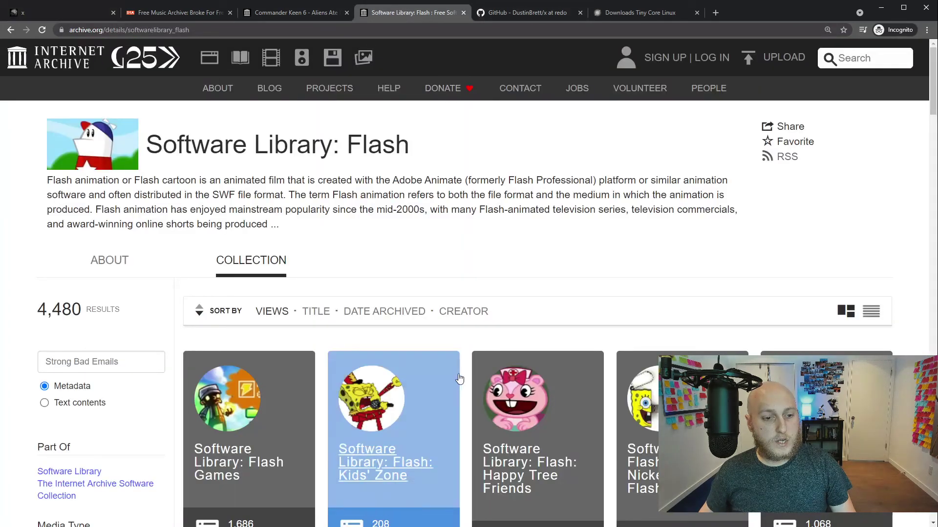
{"action": "scroll", "coordinate": [150, 308], "scroll_direction": "down", "scroll_amount": 2}
{"action": "left_click", "coordinate": [116, 264]}
{"action": "key", "text": "Return"}
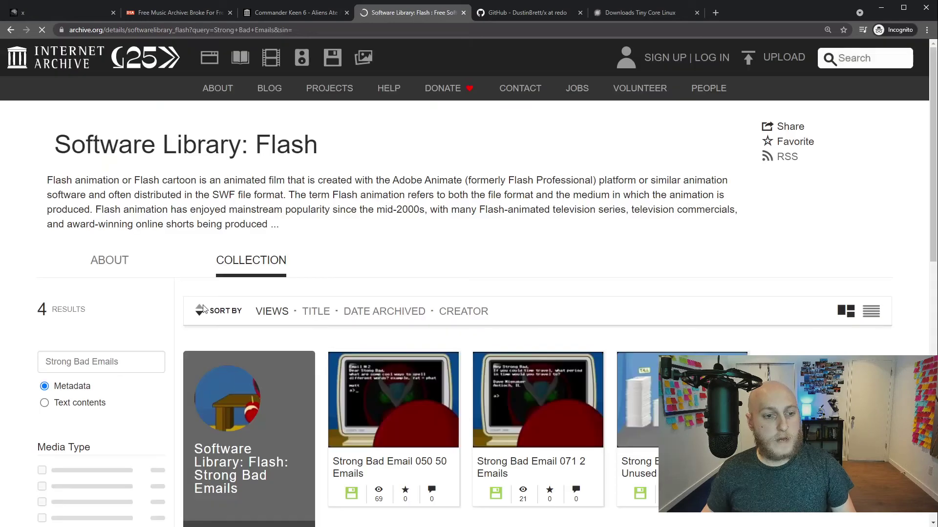
{"action": "scroll", "coordinate": [367, 215], "scroll_direction": "down", "scroll_amount": 4}
{"action": "scroll", "coordinate": [368, 215], "scroll_direction": "up", "scroll_amount": 3}
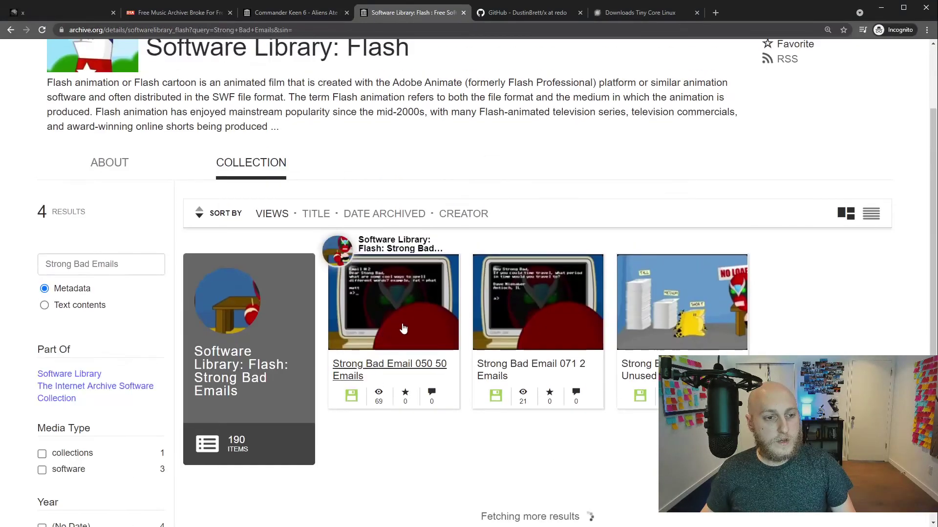
{"action": "left_click", "coordinate": [303, 401]}
Step: Download and keep the Strong Bad Email 188 Fan Club Shockwave Flash file, then return to localhost
{"action": "scroll", "coordinate": [271, 354], "scroll_direction": "down", "scroll_amount": 4}
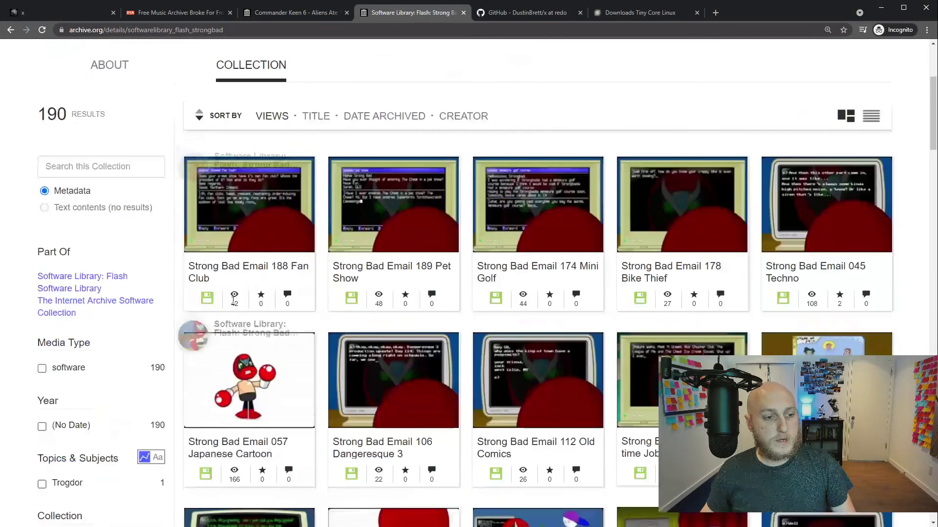
{"action": "left_click", "coordinate": [222, 264]}
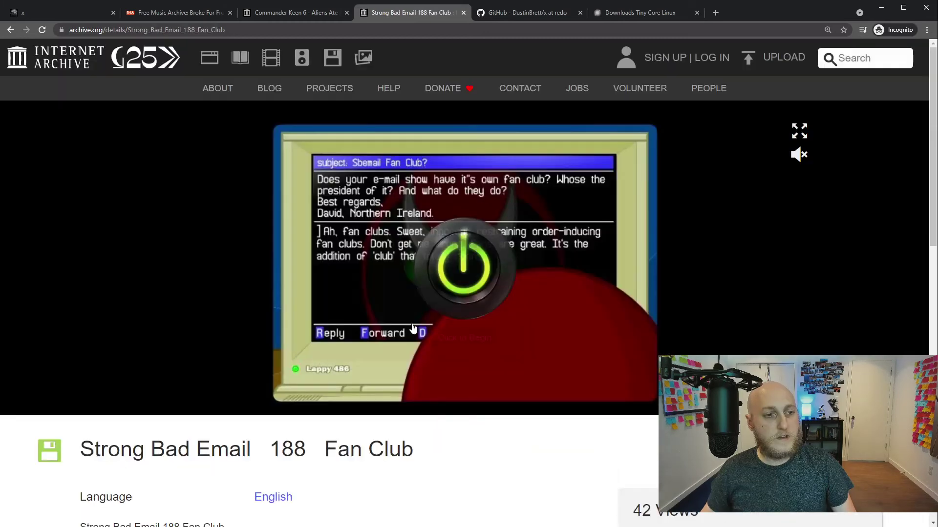
{"action": "scroll", "coordinate": [743, 330], "scroll_direction": "down", "scroll_amount": 8}
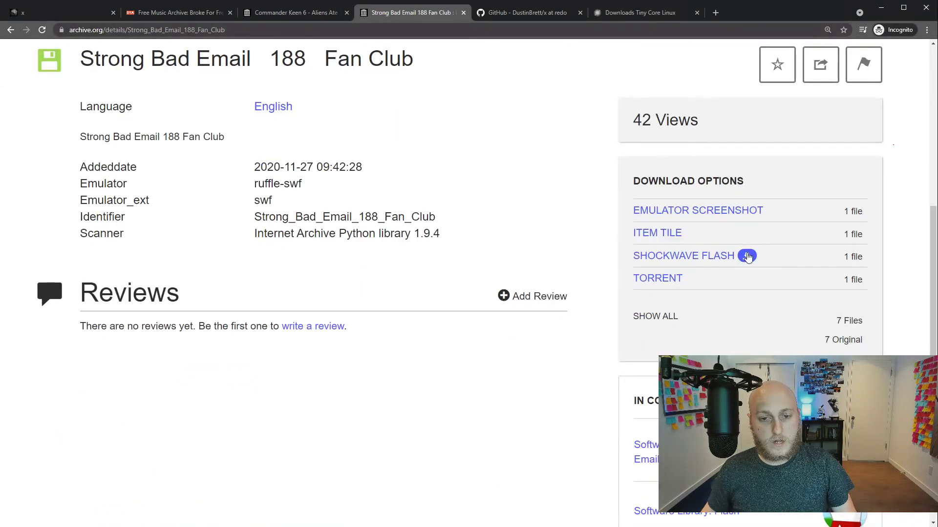
{"action": "left_click", "coordinate": [747, 257]}
{"action": "left_click", "coordinate": [189, 512]}
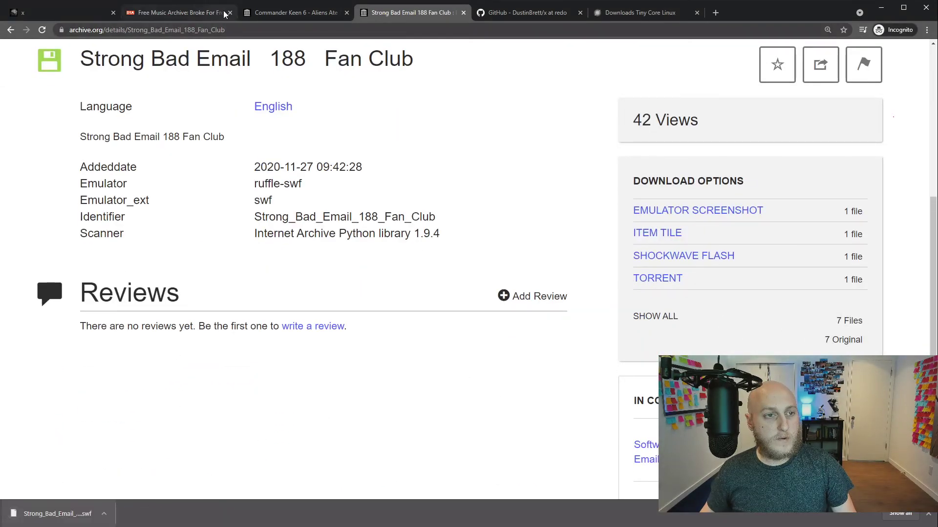
{"action": "left_click", "coordinate": [73, 12]}
Step: Drop the Strong Bad Email SWF on the desktop, play it in Ruffle, then close the download bar and player
{"action": "left_click_drag", "start_coordinate": [44, 483], "coordinate": [239, 353]}
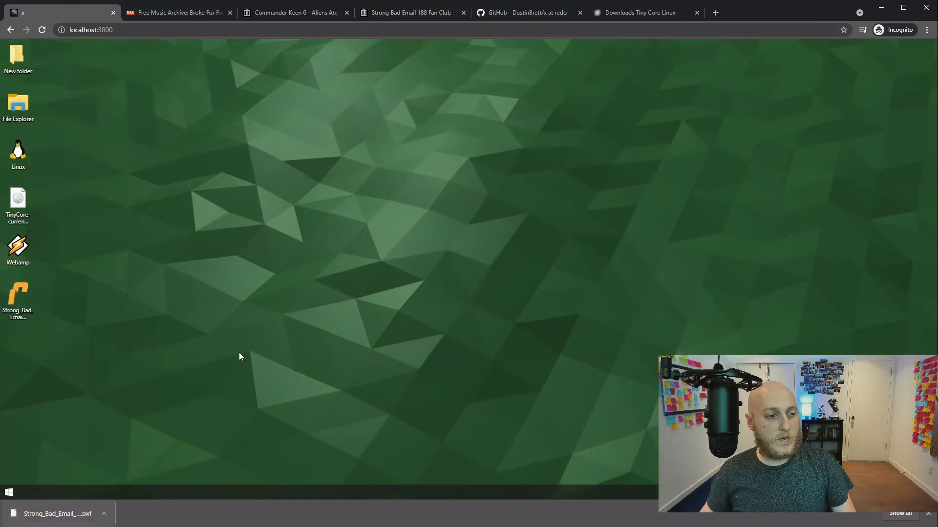
{"action": "double_click", "coordinate": [17, 299]}
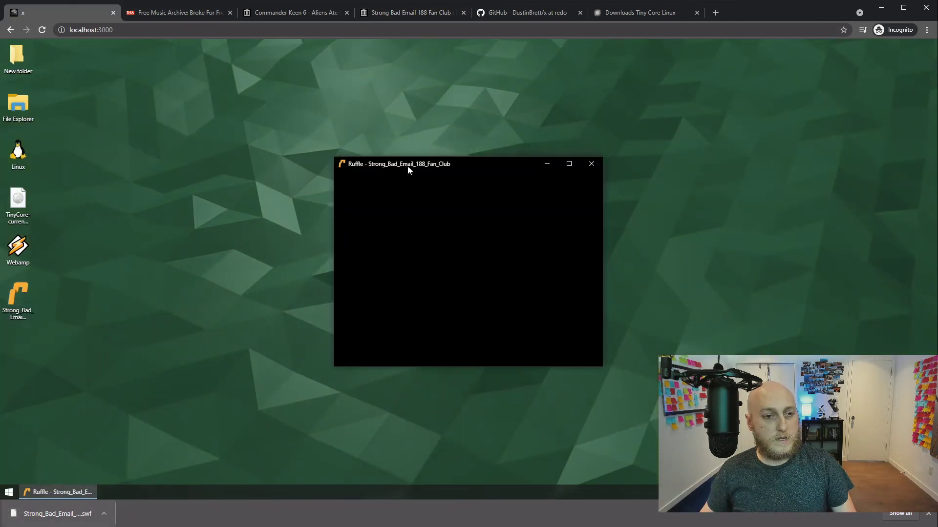
{"action": "left_click_drag", "start_coordinate": [407, 166], "coordinate": [261, 88]}
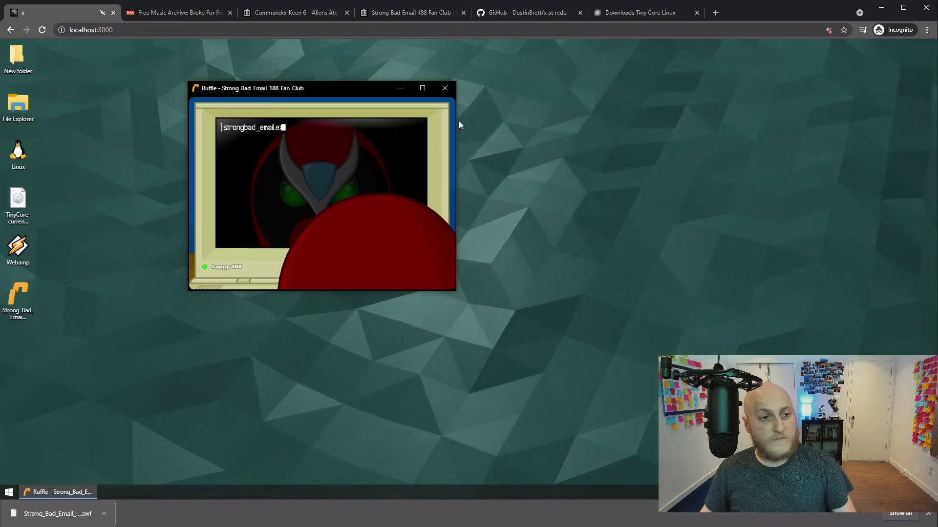
{"action": "left_click", "coordinate": [928, 513]}
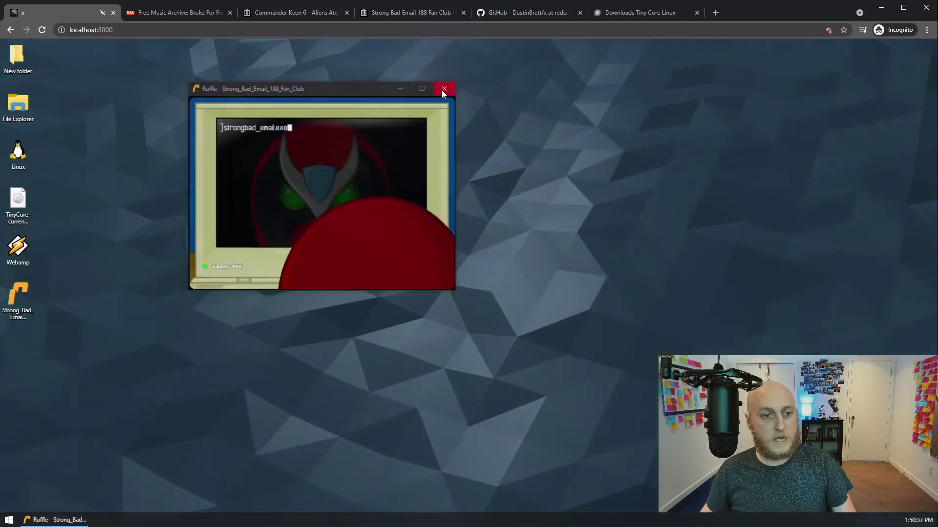
{"action": "left_click", "coordinate": [445, 88]}
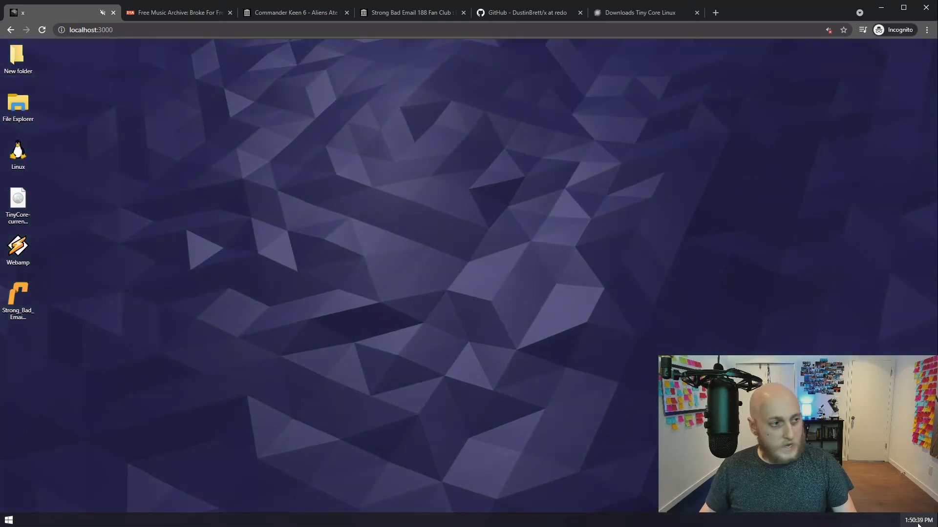